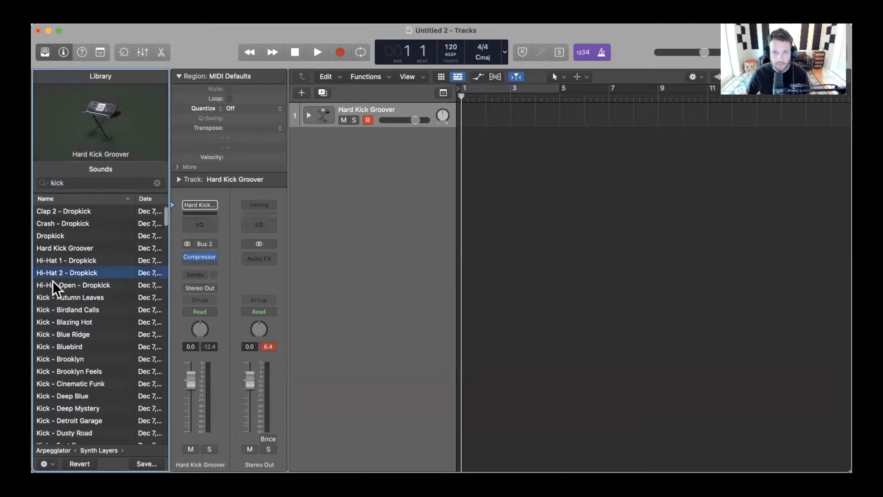
# - Audition Kick - Bluebird, Blue Ridge and Brooklyn Feels on the track, and settle on the Kick - Deep Blue sound
pyautogui.scroll(-5, 51, 276)
pyautogui.click(52, 280)
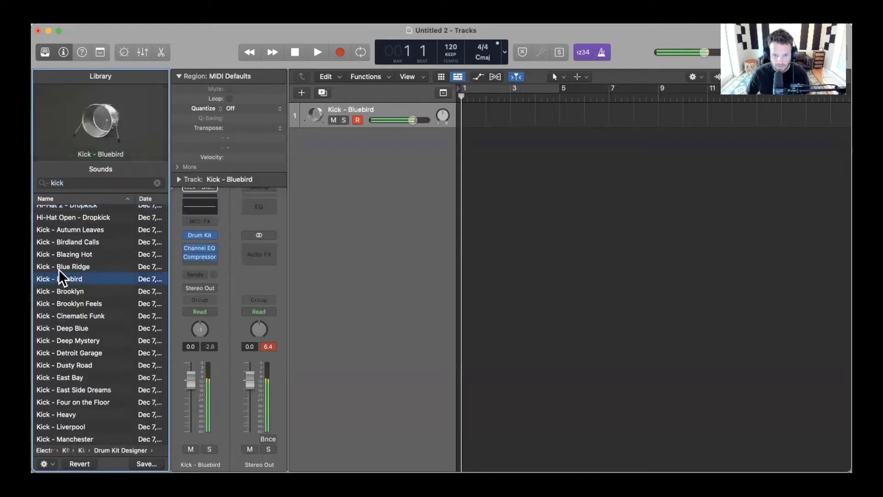
pyautogui.click(59, 270)
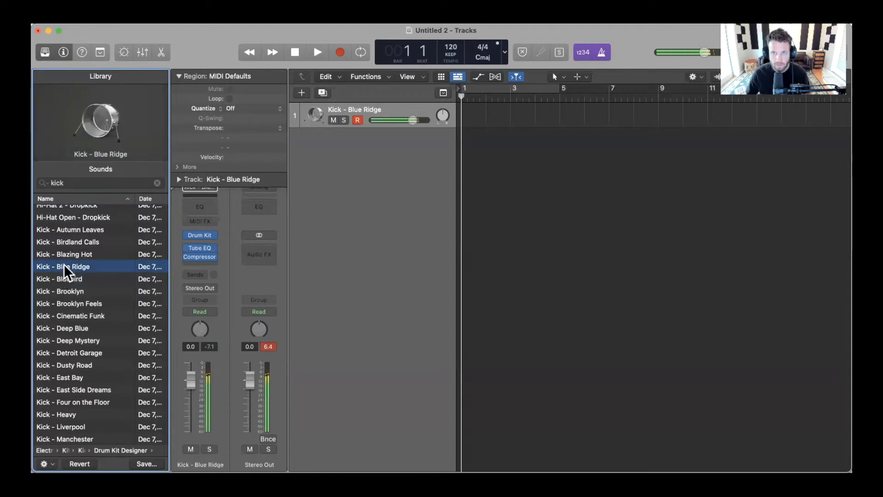
pyautogui.scroll(-3, 66, 276)
pyautogui.click(67, 271)
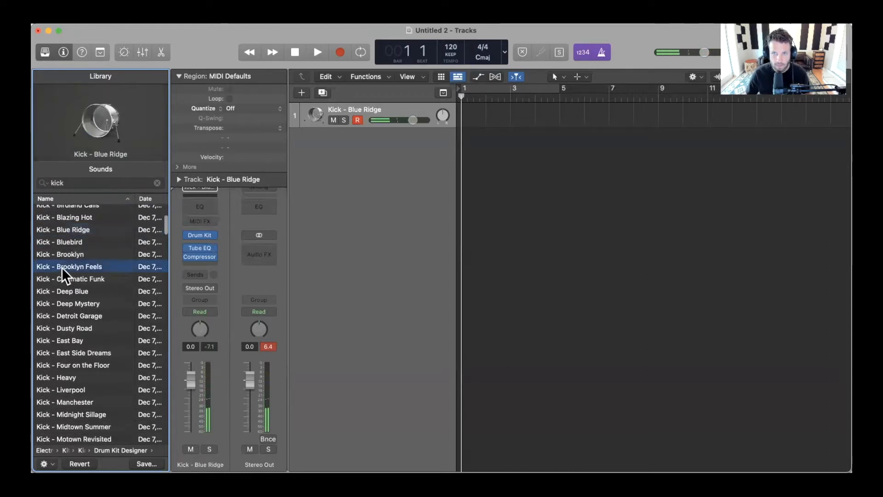
pyautogui.scroll(-2, 67, 273)
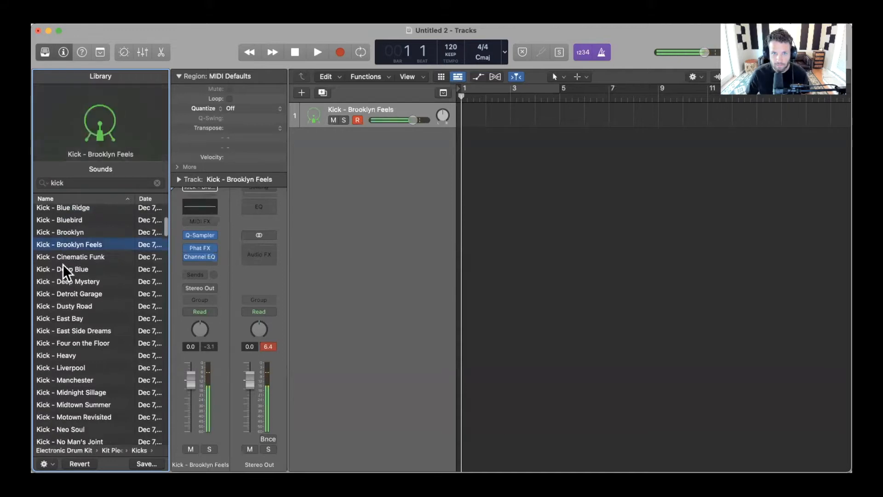
pyautogui.click(68, 271)
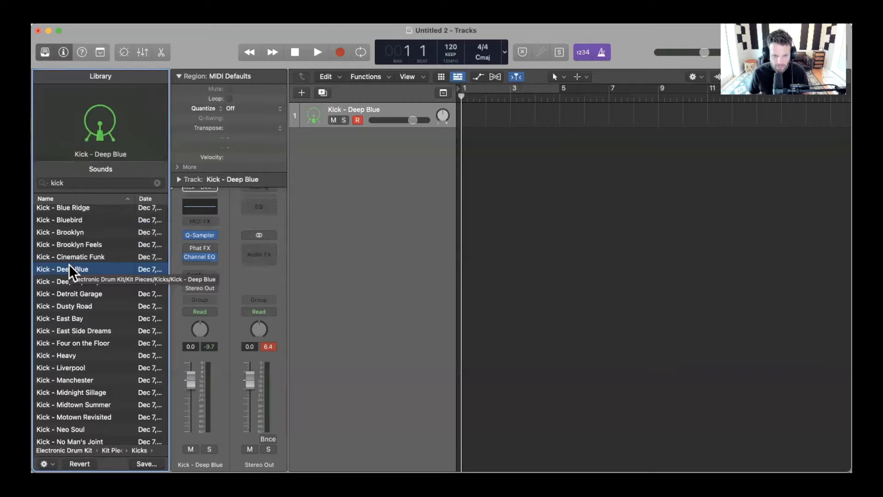
# - Record a four-bar kick pattern from bar 1 on the Kick - Deep Blue track and stop at the end
pyautogui.press('r')
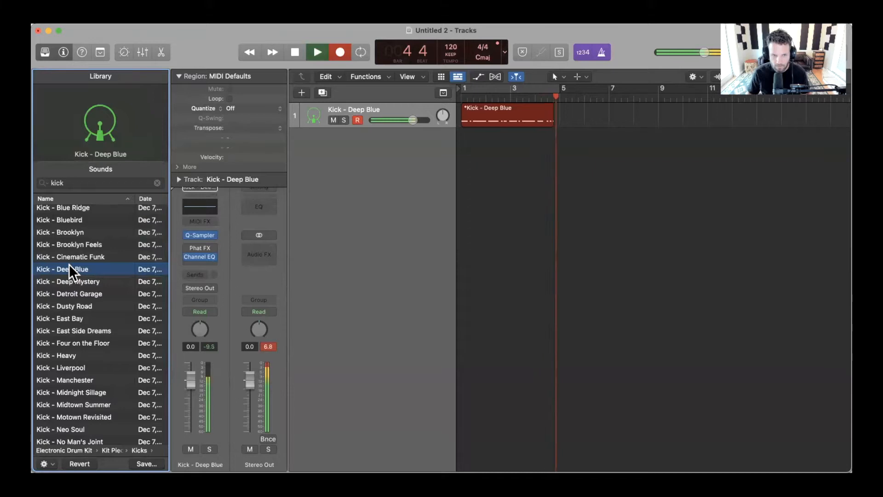
pyautogui.press('space')
# - Hide the Library, show the kick region in the Piano Roll and quantize all its notes to 1/16
pyautogui.press('y')
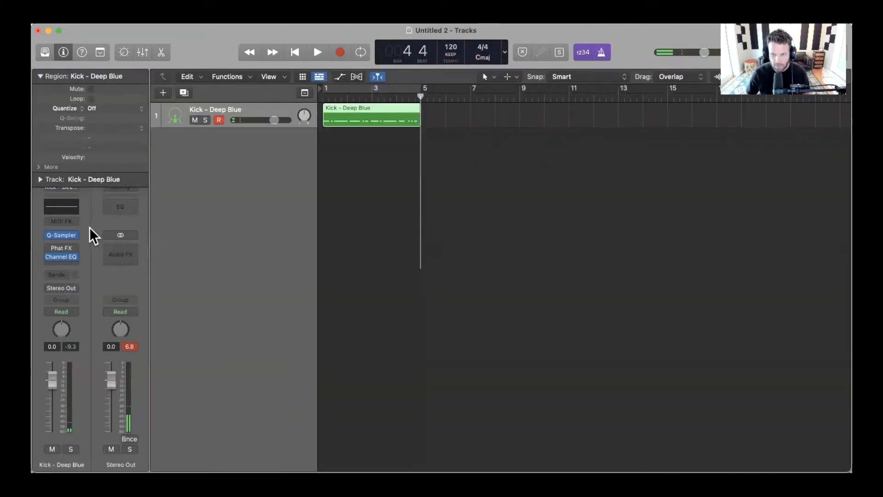
pyautogui.press('e')
pyautogui.scroll(1, 433, 423)
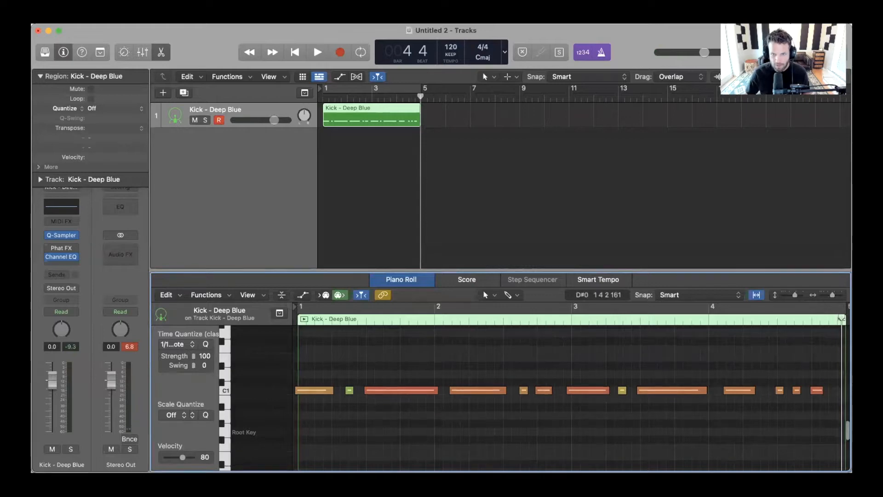
pyautogui.press('super+a')
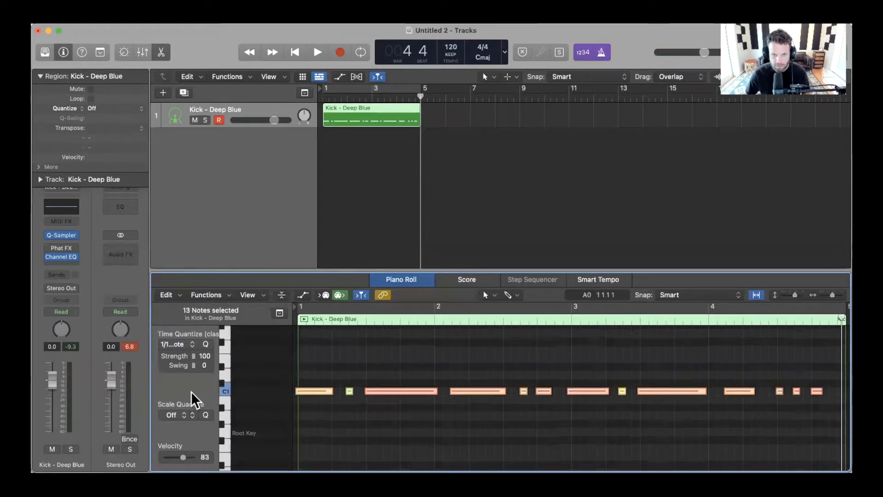
pyautogui.click(206, 345)
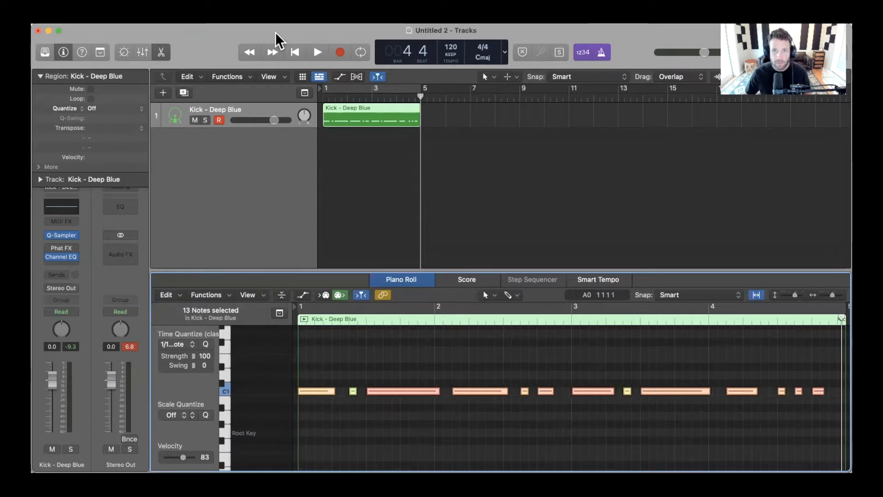
# - Turn on cycling over the four recorded bars and play back the quantized kick pattern
pyautogui.press('c')
pyautogui.press('space')
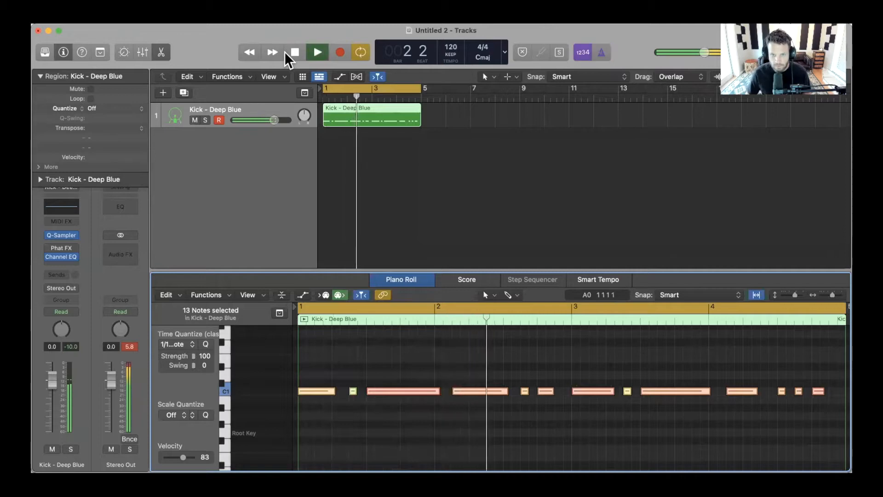
pyautogui.press('space')
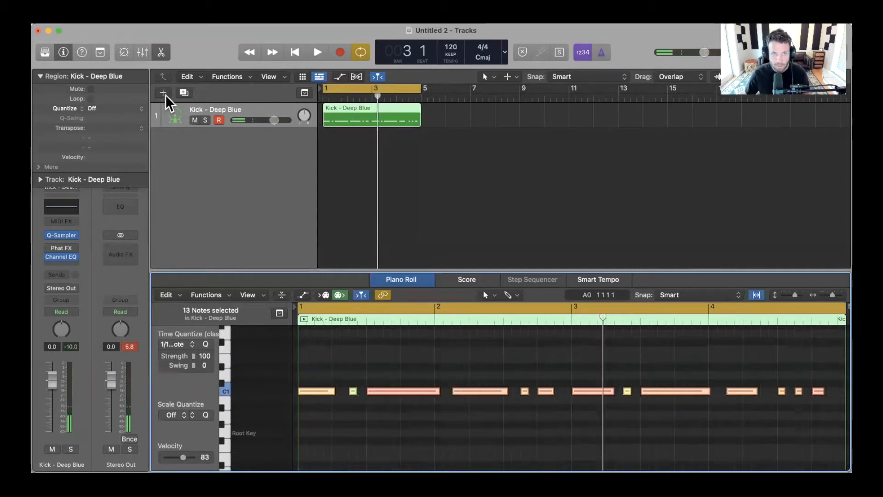
# - Add a second track with duplicated settings and load the Clap - Beat Machine sound by searching the Library for "clap"
pyautogui.click(184, 93)
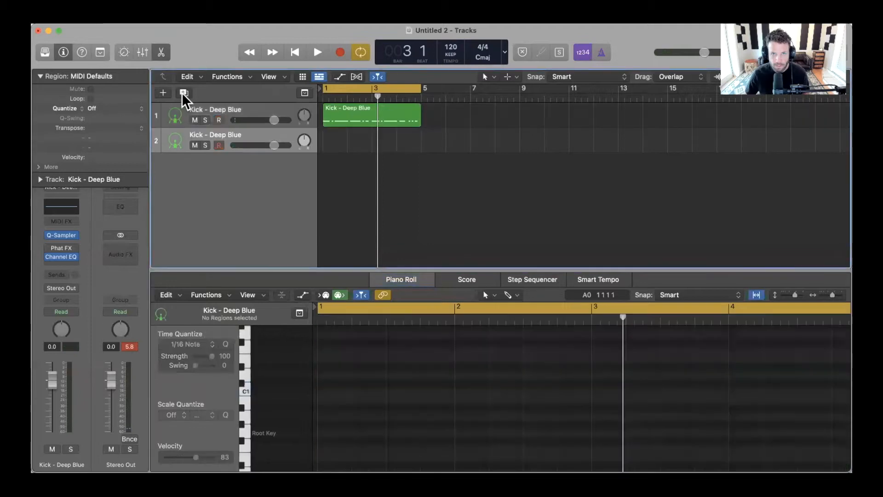
pyautogui.press('y')
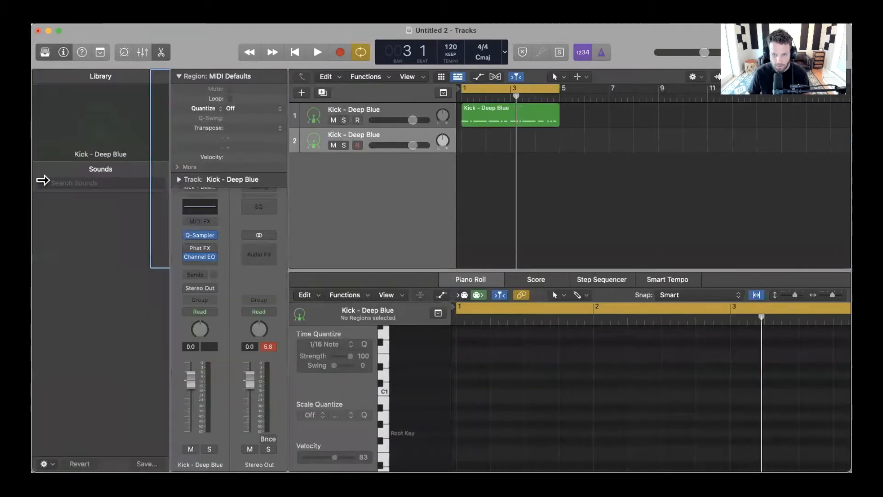
pyautogui.click(52, 181)
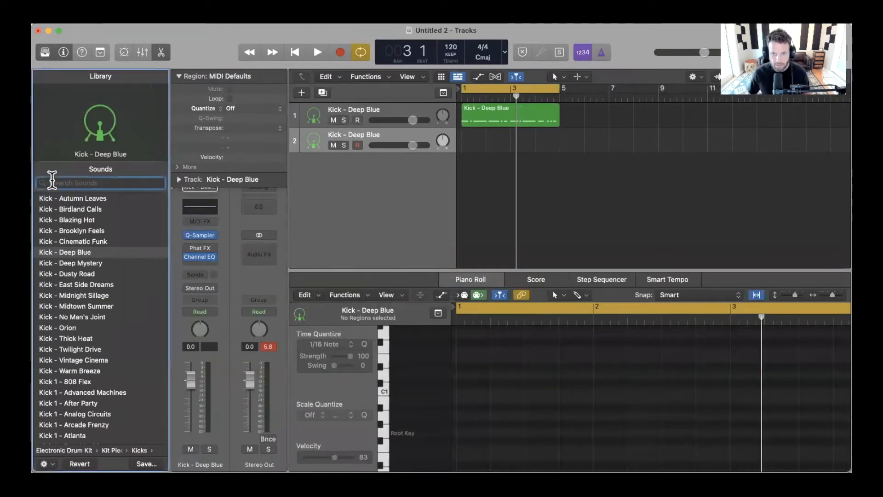
pyautogui.write('clap')
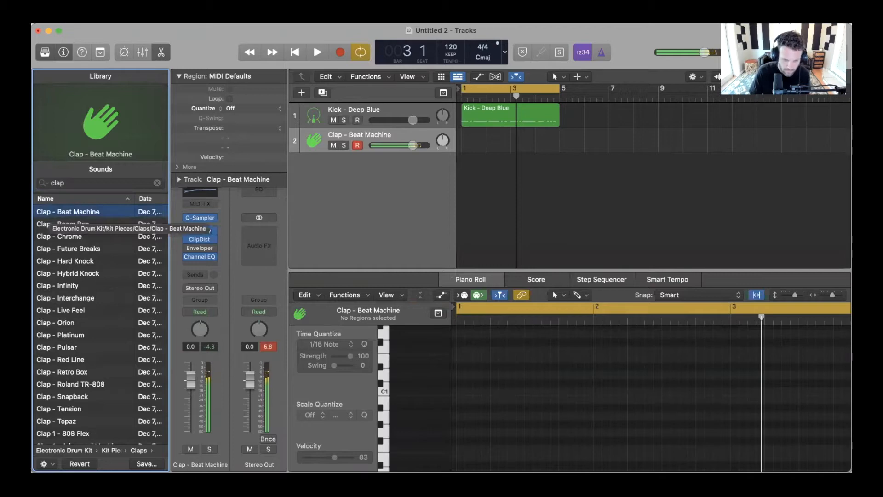
# - Record a clap pattern over the four-bar cycle on the Clap - Beat Machine track
pyautogui.write('r')
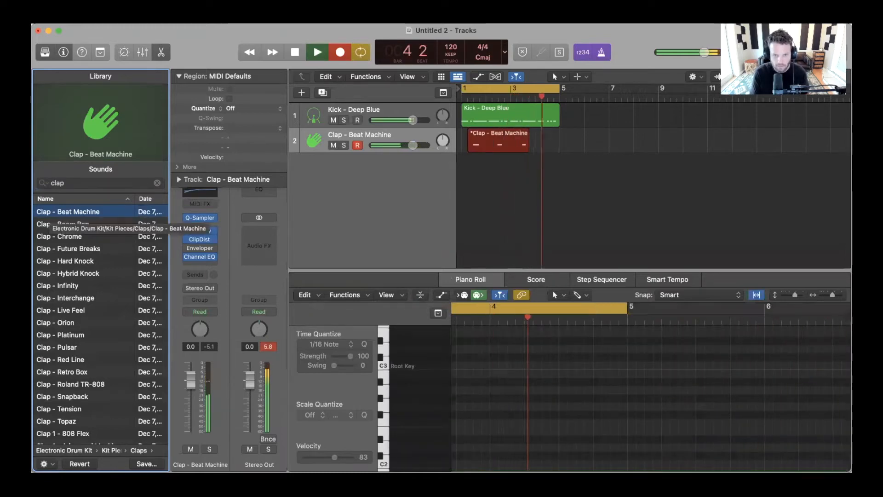
pyautogui.press('space')
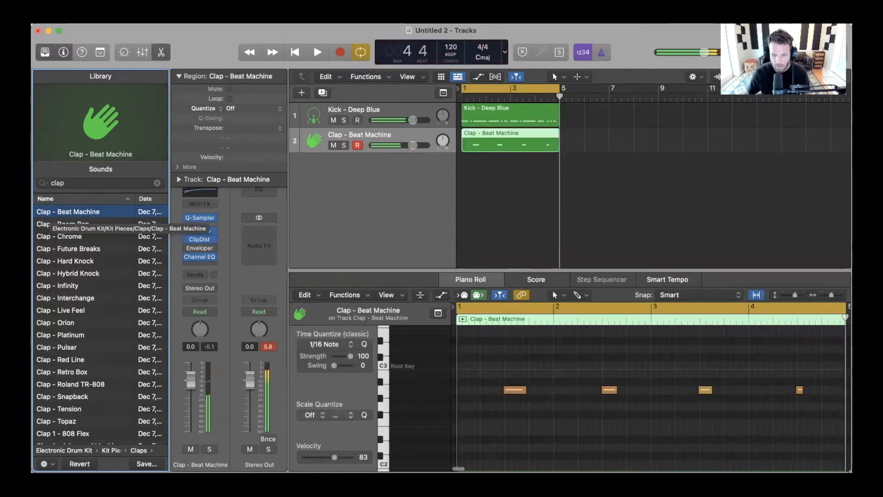
# - Quantize all notes of the clap region to 1/16 in the Piano Roll
pyautogui.click(510, 140)
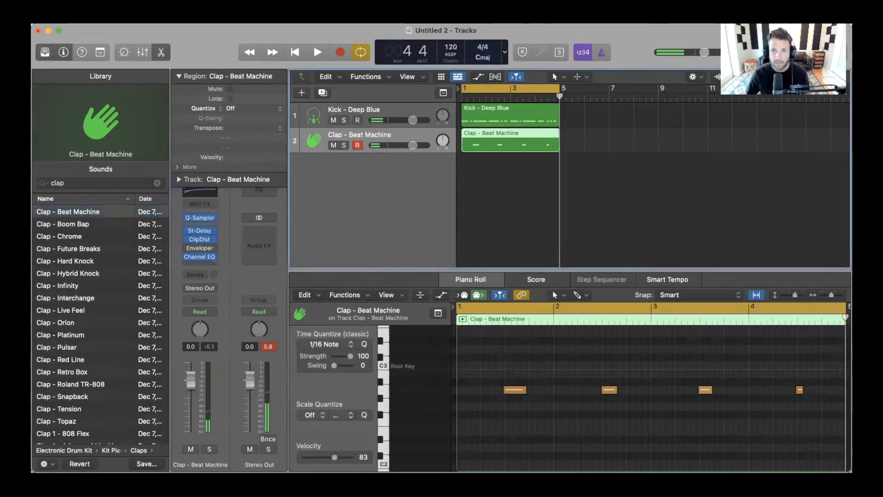
pyautogui.click(651, 414)
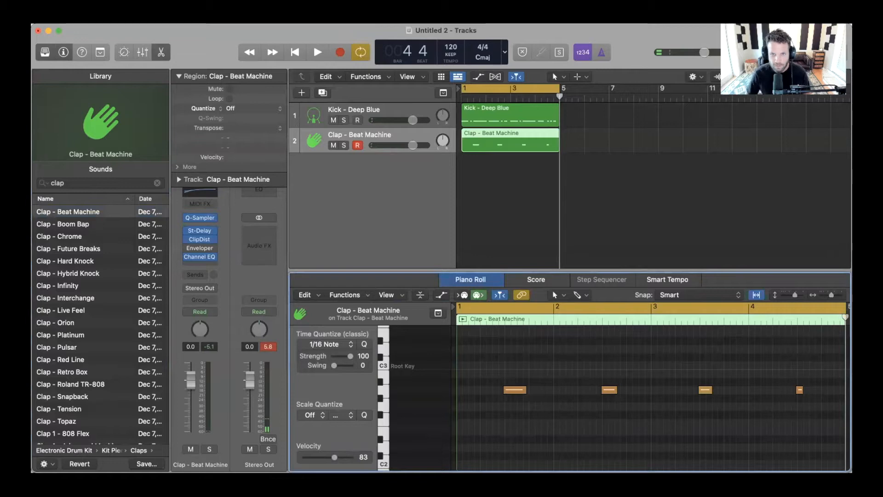
pyautogui.press('super+a')
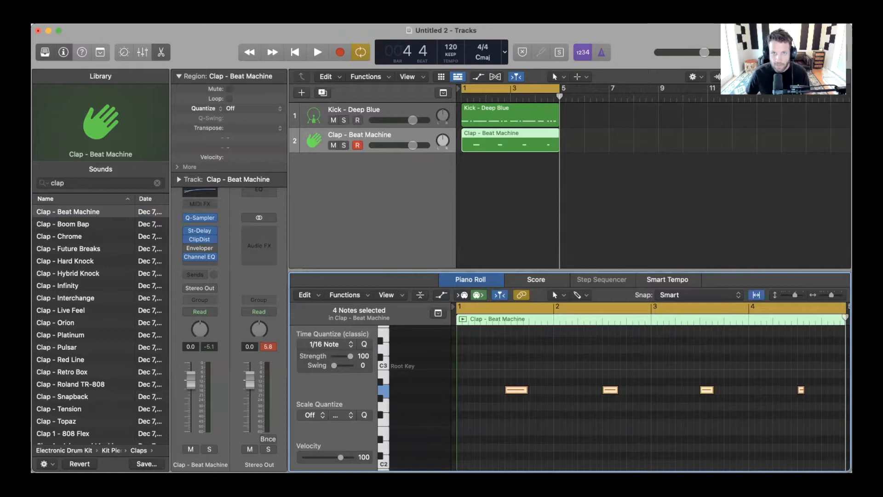
# - Duplicate the clap track and copy the clap region onto the new third track at bar 1
pyautogui.click(501, 141)
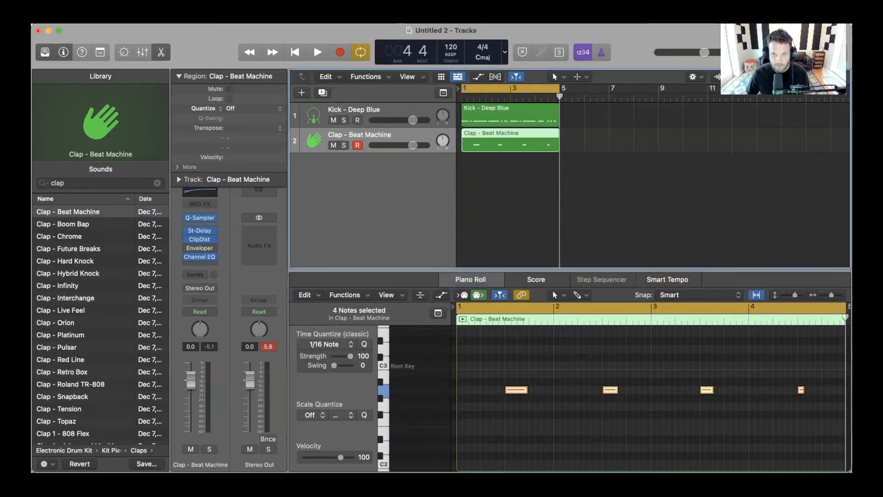
pyautogui.press('Return')
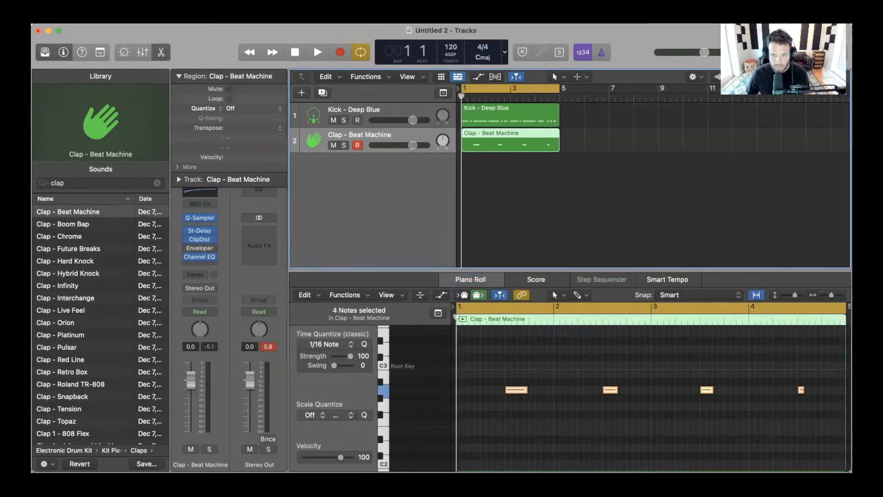
pyautogui.click(510, 197)
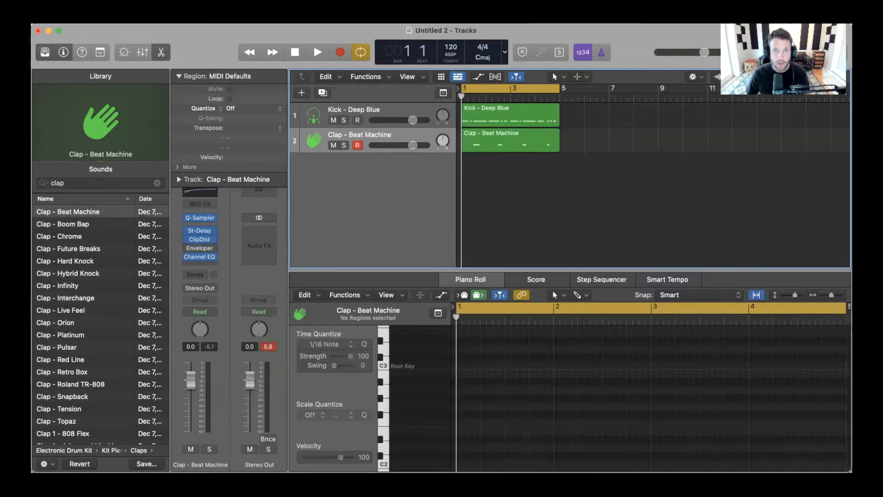
pyautogui.press('super+d')
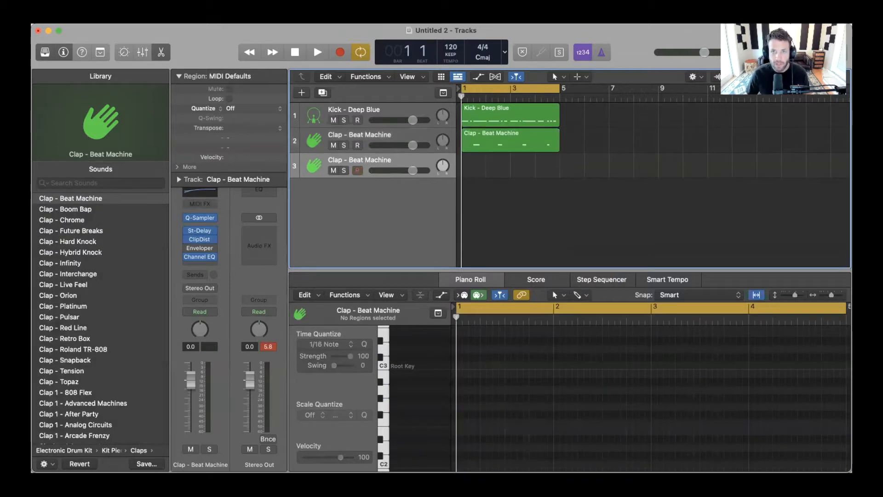
pyautogui.click(511, 140)
pyautogui.press('super+c')
pyautogui.press('super+v')
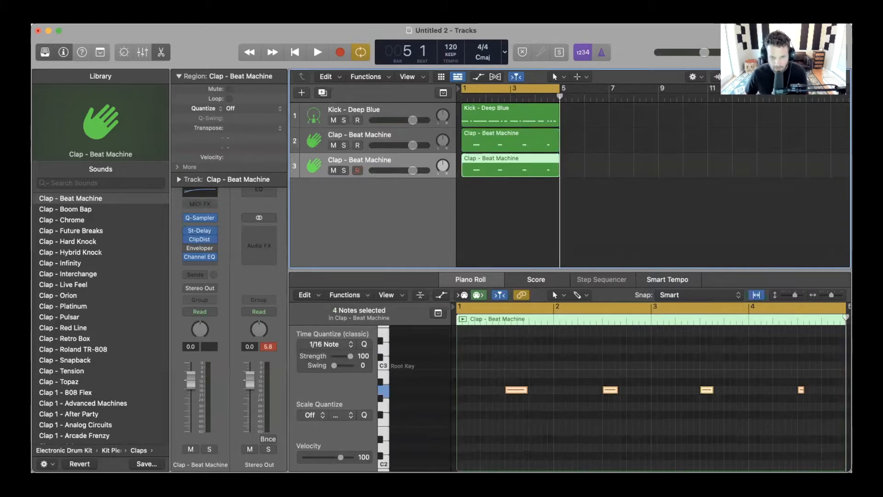
# - Solo the third track and, during playback, replace its sound with Snare - Birdland Calls from a Library search for "snare"
pyautogui.press('s')
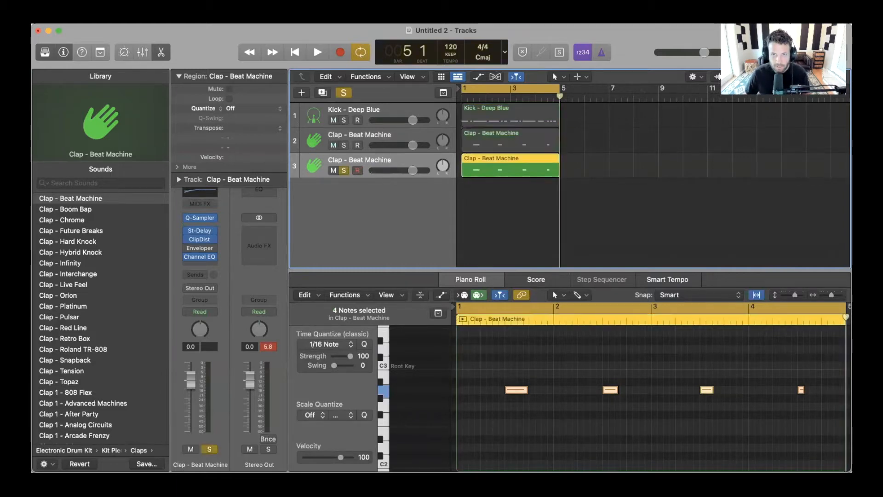
pyautogui.press('space')
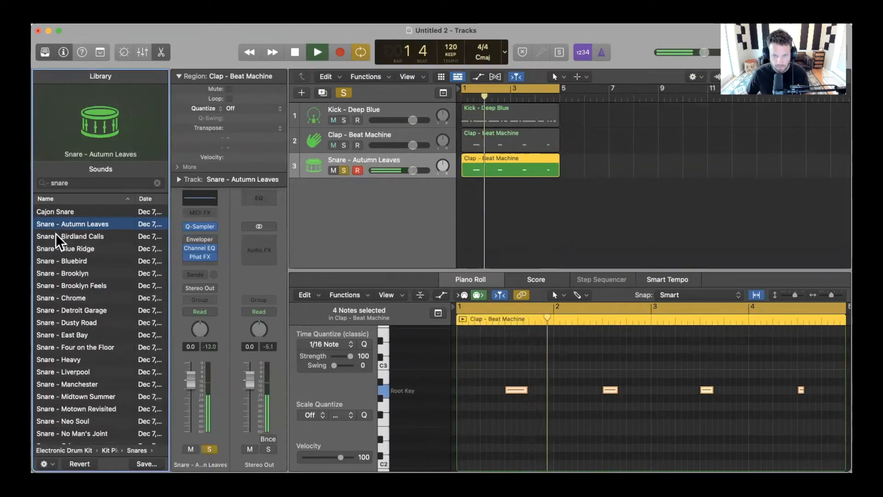
pyautogui.click(59, 236)
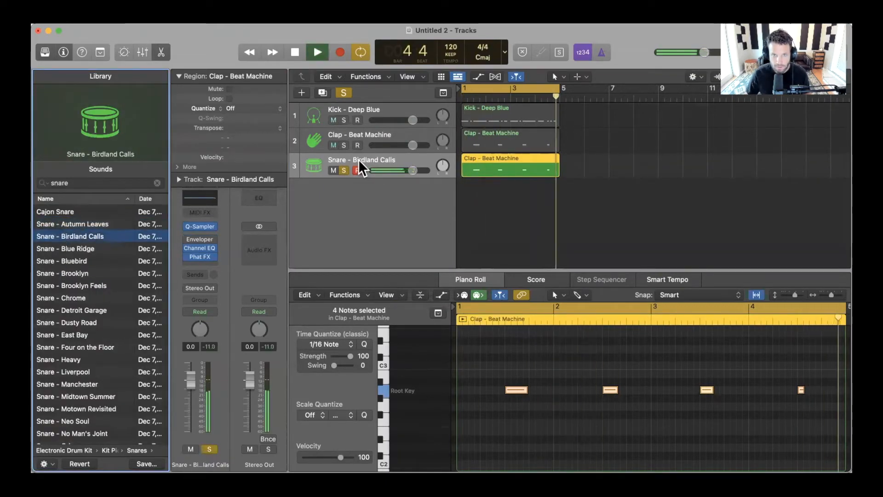
# - Unsolo the snare track, set its volume to about 0.2 dB while all tracks play, and stop playback
pyautogui.click(343, 170)
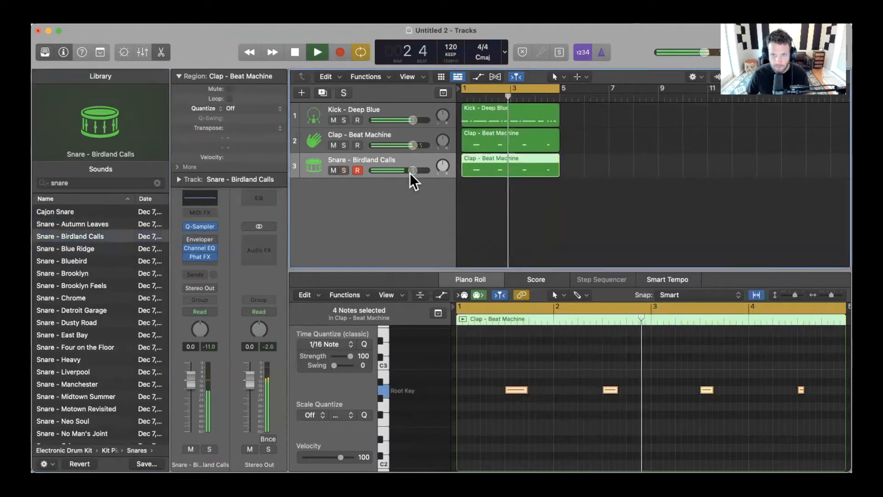
pyautogui.moveTo(409, 170); pyautogui.dragTo(410, 173)
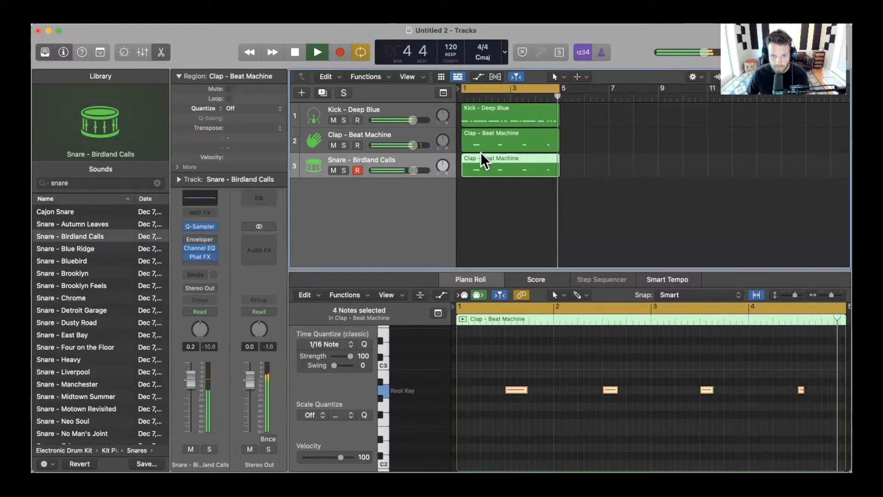
pyautogui.press('space')
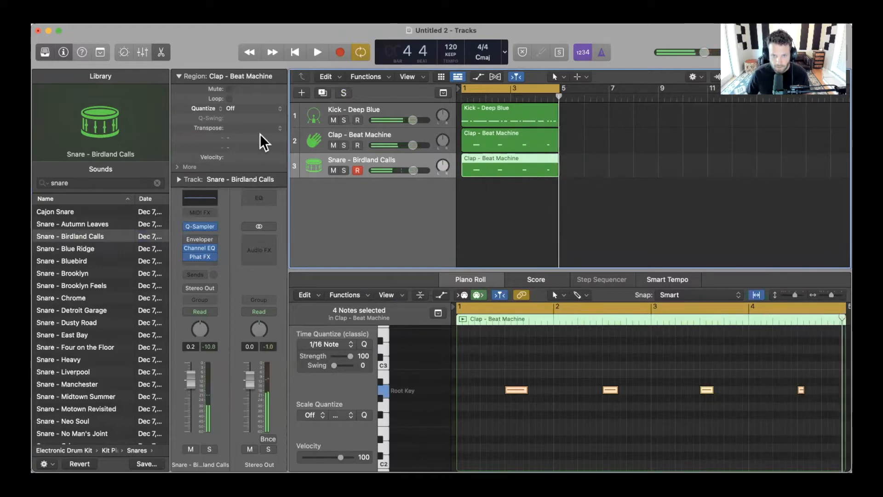
# - Add a fourth track with duplicated settings and load Hi-Hat - Blowing Speakers from a Library search for "hat"
pyautogui.click(323, 92)
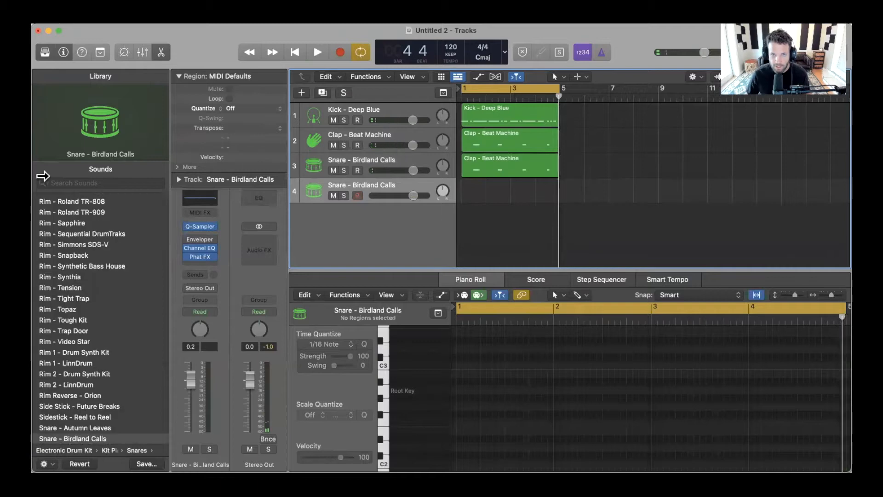
pyautogui.click(68, 180)
pyautogui.write('hat')
pyautogui.press('Return')
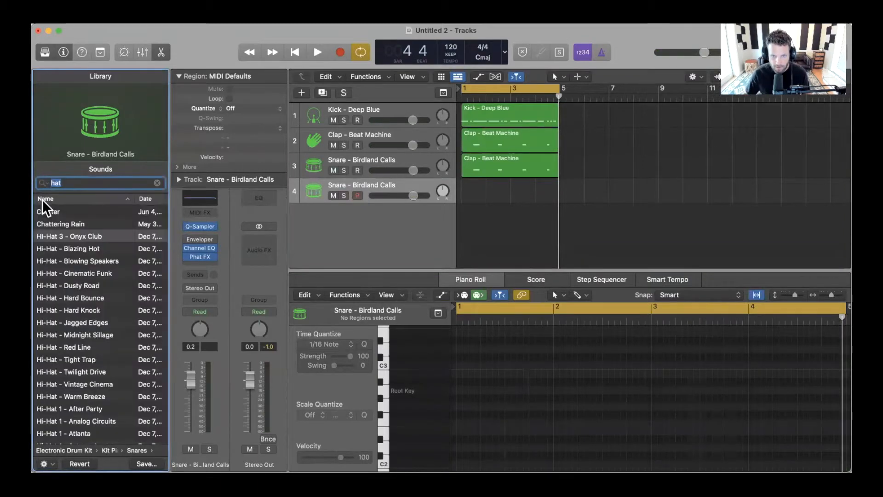
pyautogui.click(41, 240)
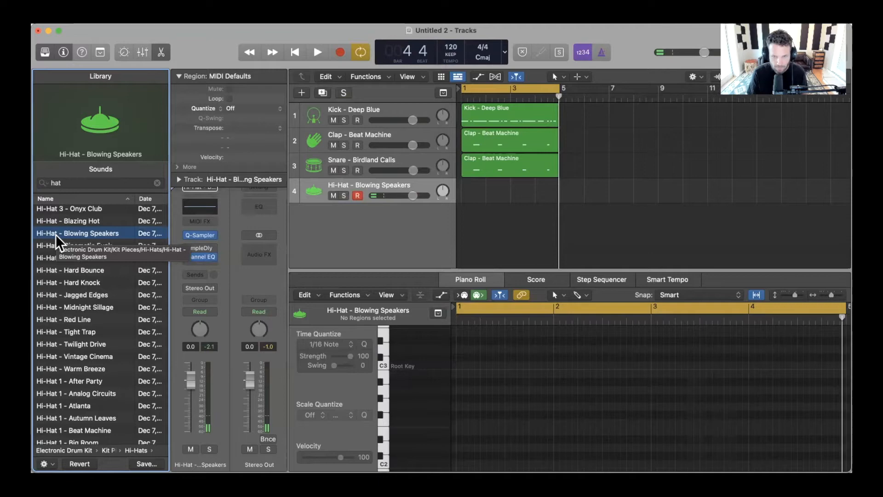
# - Record a steady run of hi-hat hits across the four-bar cycle on the hi-hat track and close the Library
pyautogui.press('space')
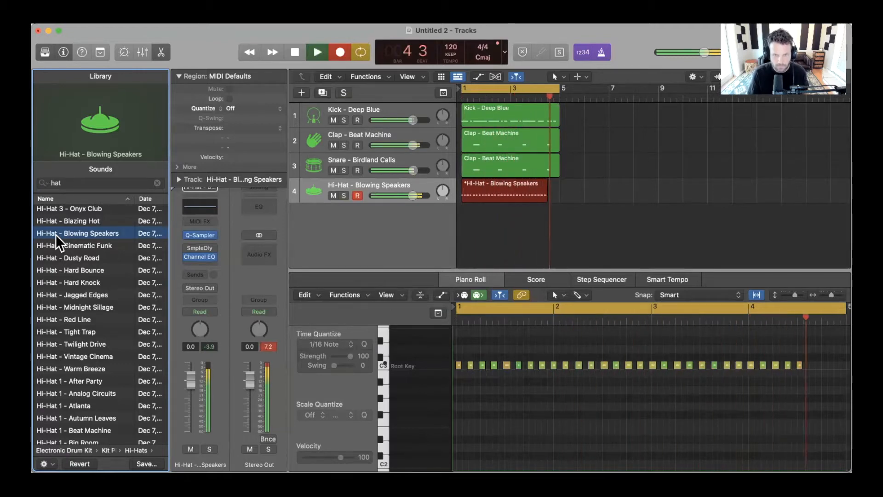
pyautogui.press('space')
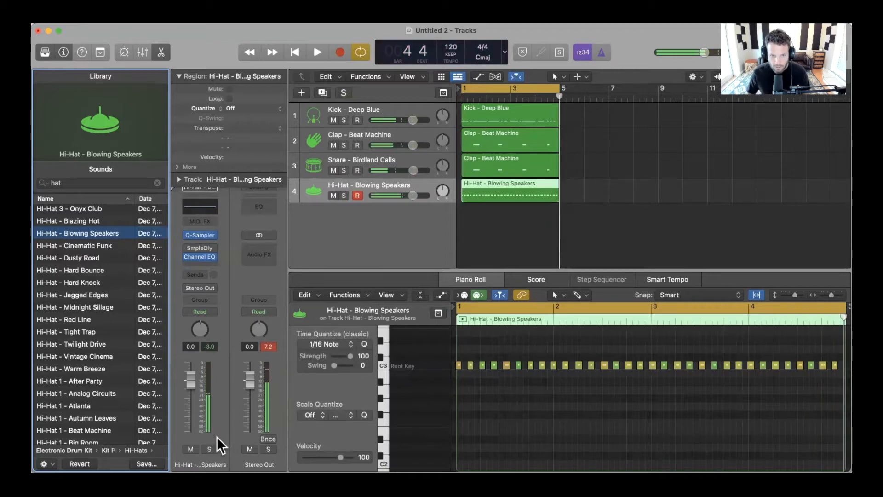
pyautogui.press('y')
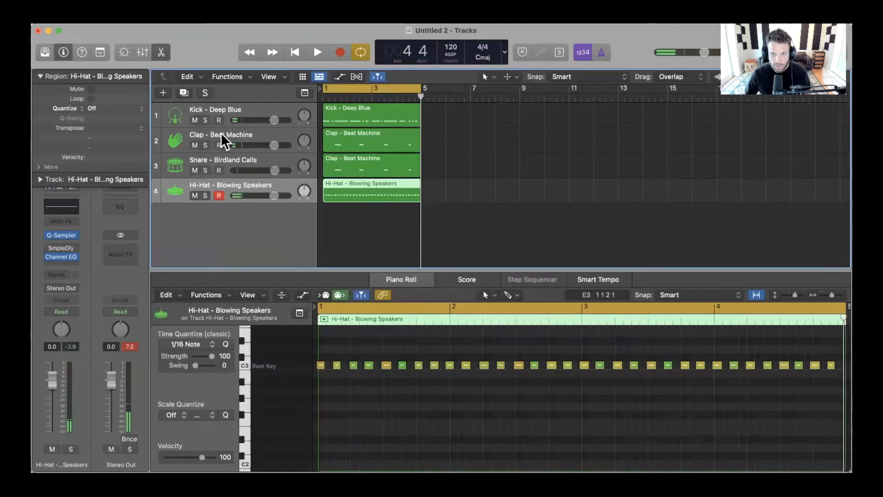
# - Quantize all the recorded hi-hat notes to 1/16 Note
pyautogui.click(429, 430)
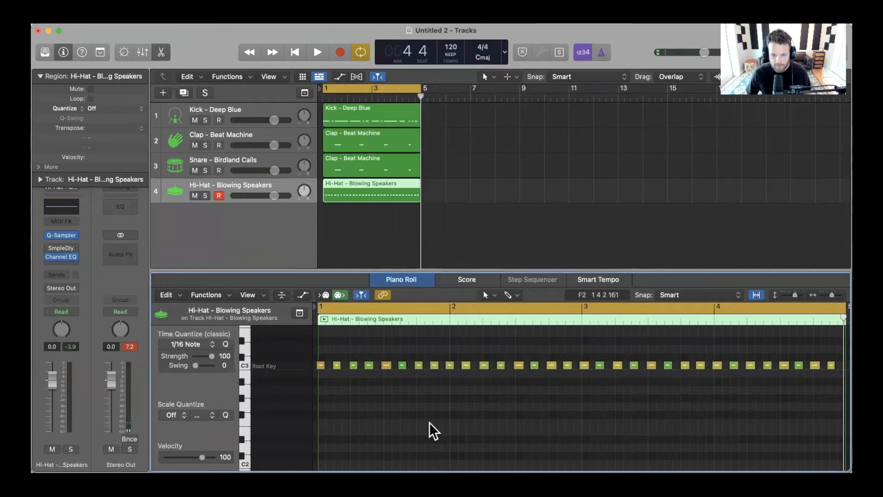
pyautogui.press('super+a')
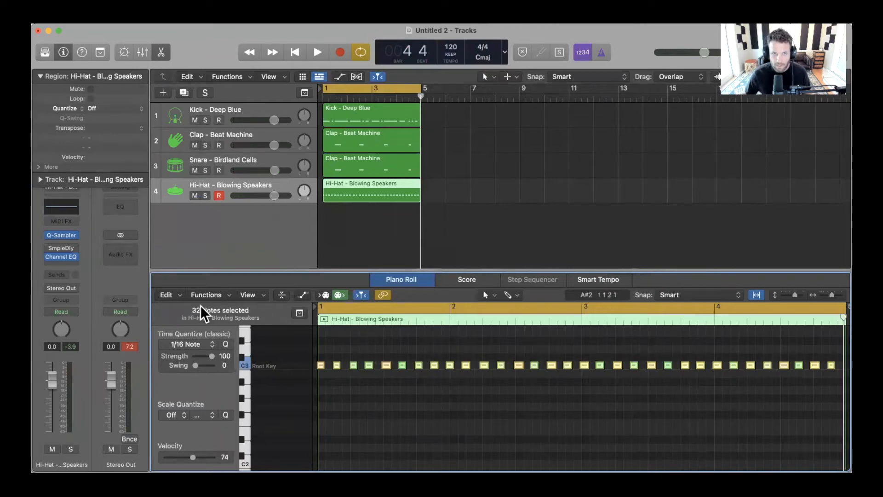
pyautogui.click(225, 345)
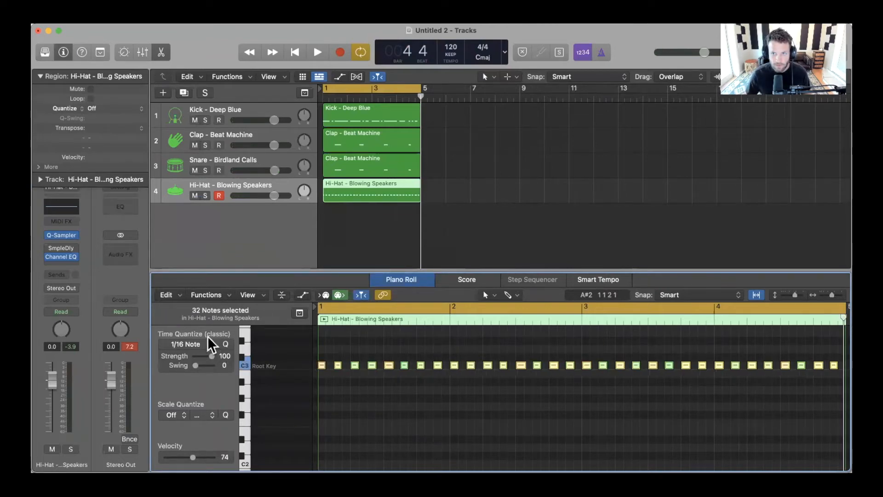
pyautogui.click(359, 349)
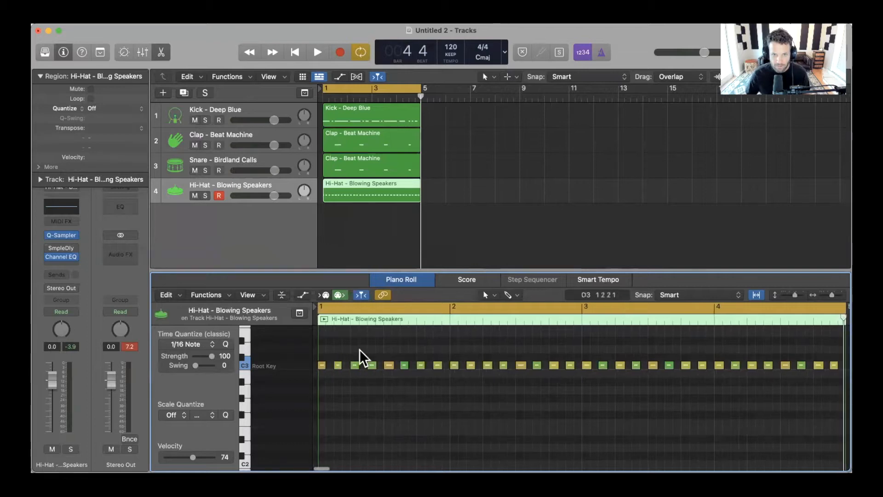
# - Play back the opening of bar 1, lengthen the hi-hat note on beat 4, split it into four short hits and select them
pyautogui.press('super+Right')
pyautogui.press('super+Right')
pyautogui.press('space')
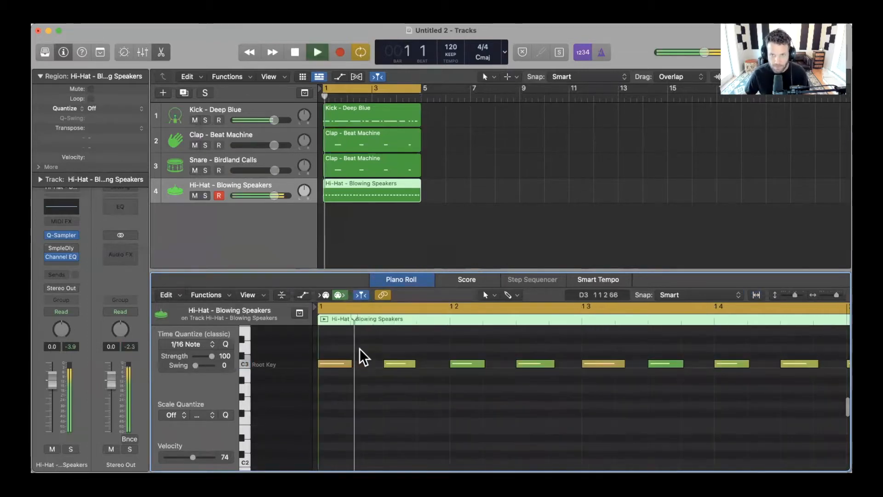
pyautogui.press('space')
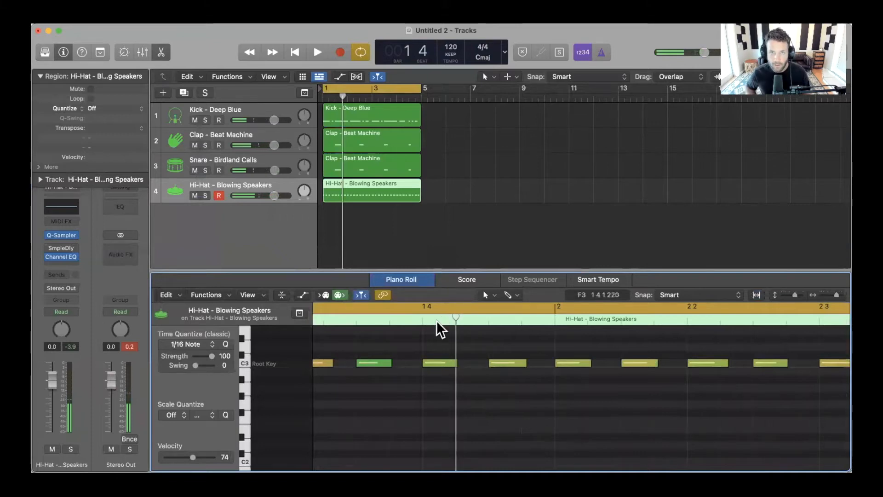
pyautogui.press('super+Right')
pyautogui.click(426, 363)
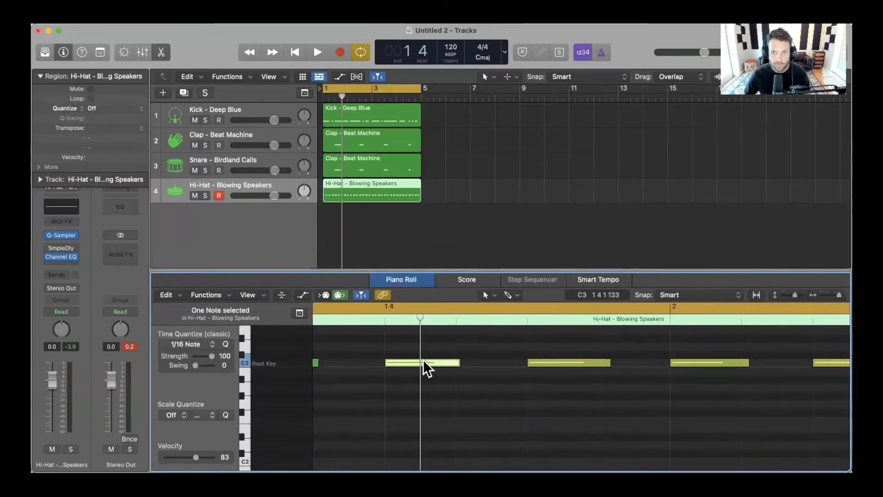
pyautogui.hscroll(2, 449, 370)
pyautogui.moveTo(422, 363); pyautogui.dragTo(474, 363)
pyautogui.click(453, 318)
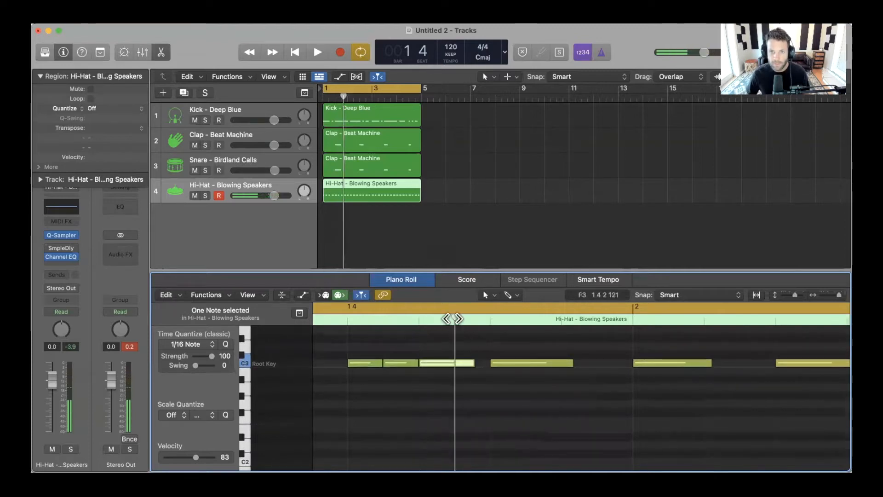
pyautogui.press('super+t')
pyautogui.moveTo(365, 349); pyautogui.dragTo(448, 400)
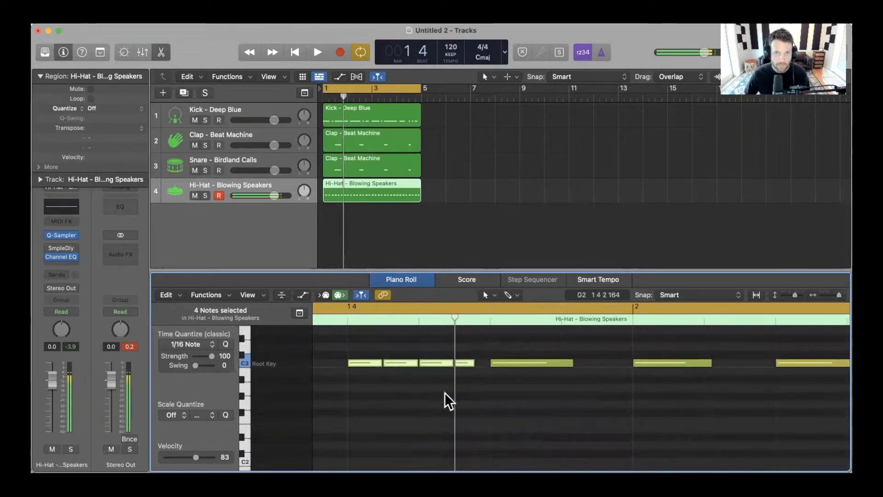
# - Quantize the four short hi-hat notes to 1/16 Note and play back the result
pyautogui.click(225, 344)
pyautogui.press('space')
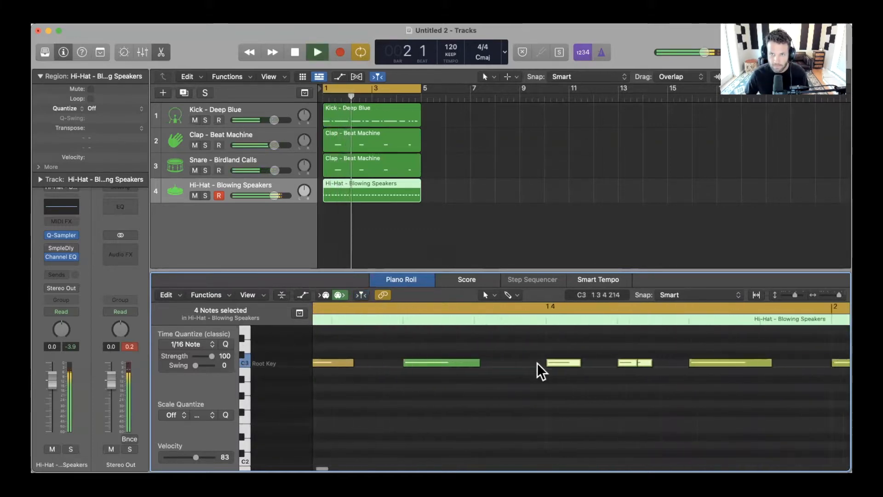
pyautogui.press('space')
pyautogui.click(459, 387)
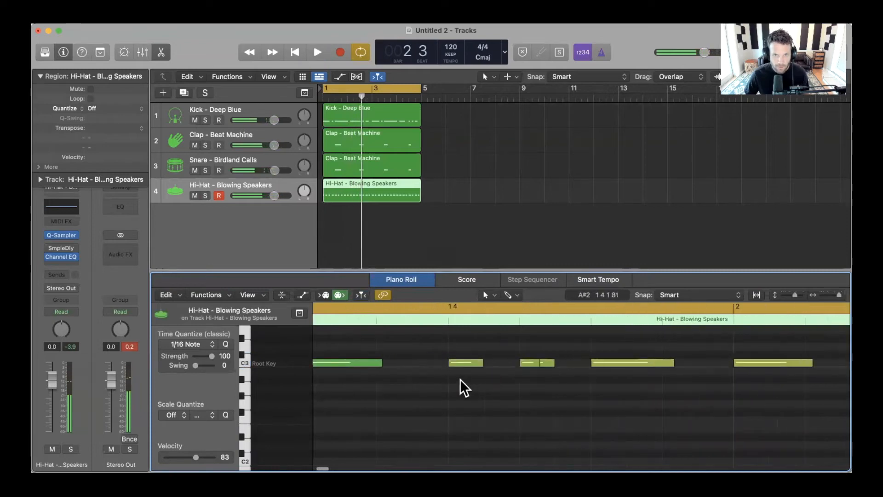
# - Raise the two overlapping hi-hat notes before bar 2 to C#3 and D#3, shift the longer one about a 1/32 later, and play back
pyautogui.click(485, 364)
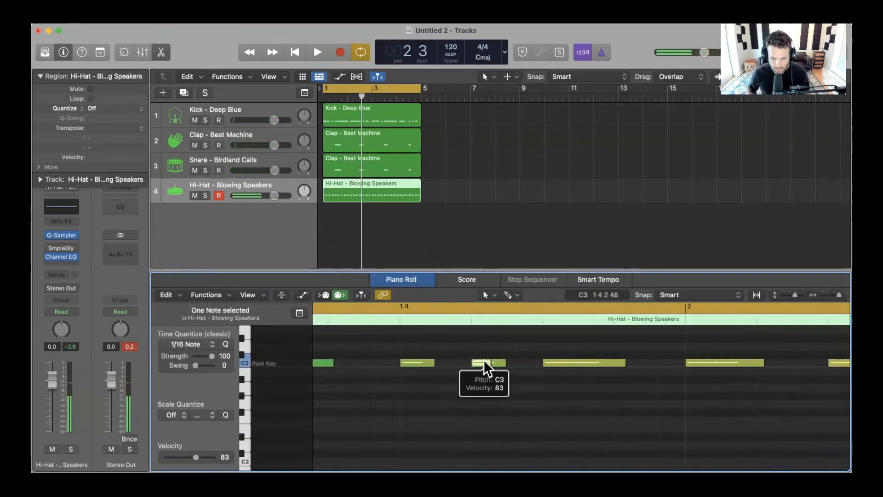
pyautogui.hotkey('alt', 'Up')
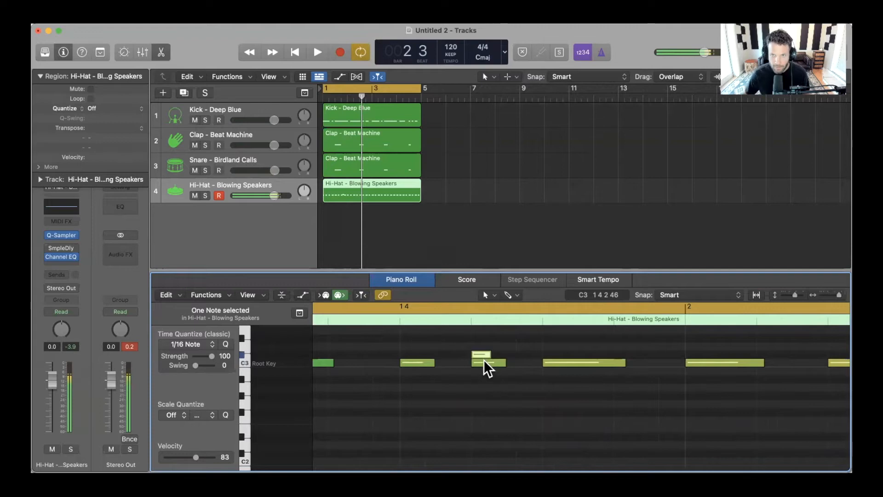
pyautogui.click(487, 364)
pyautogui.hotkey('alt', 'Up')
pyautogui.hotkey('alt', 'Up')
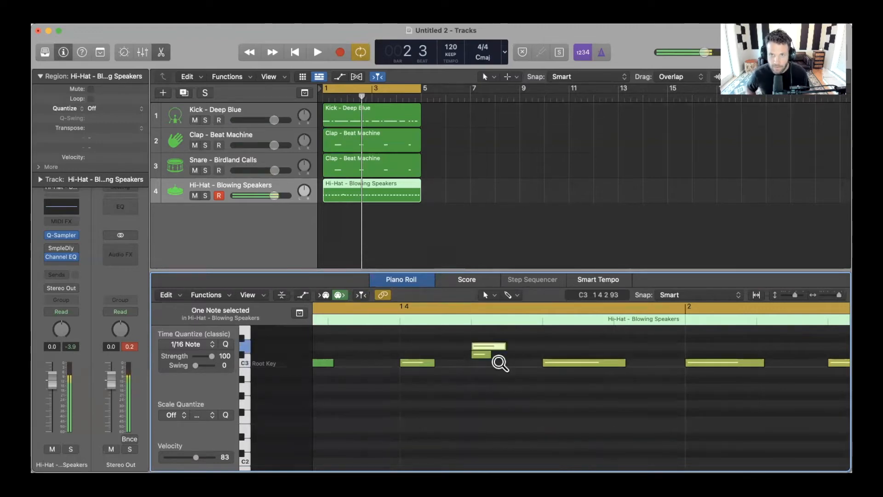
pyautogui.scroll(3, 499, 359)
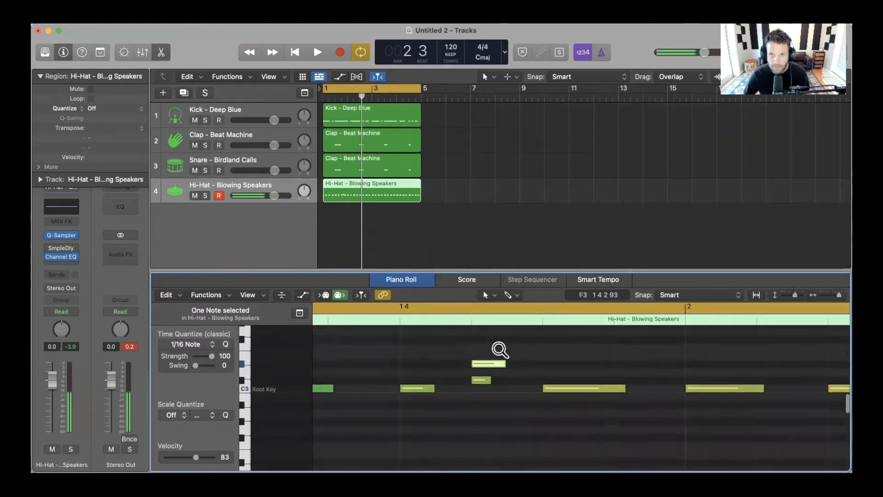
pyautogui.press('space')
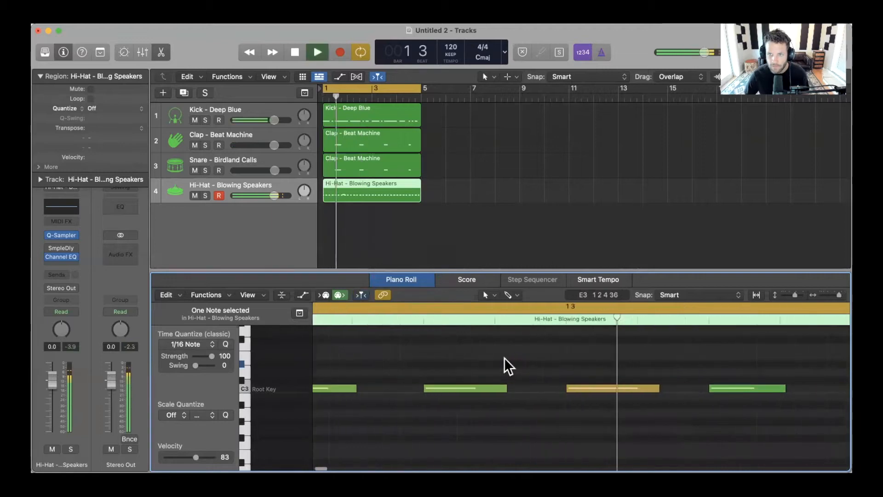
pyautogui.press('space')
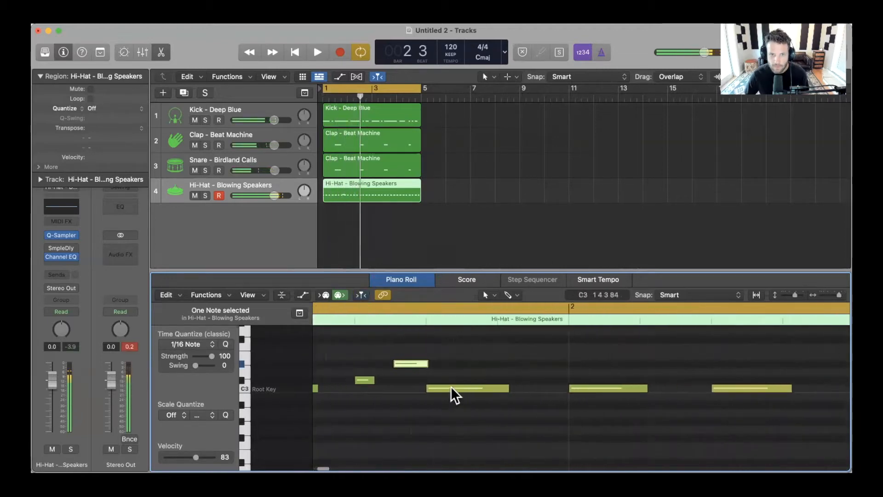
# - Lower the last hi-hat note before bar 2 by three semitones and play back the pattern
pyautogui.click(451, 386)
pyautogui.hotkey('alt', 'Down')
pyautogui.hotkey('alt', 'Down')
pyautogui.hotkey('alt', 'Down')
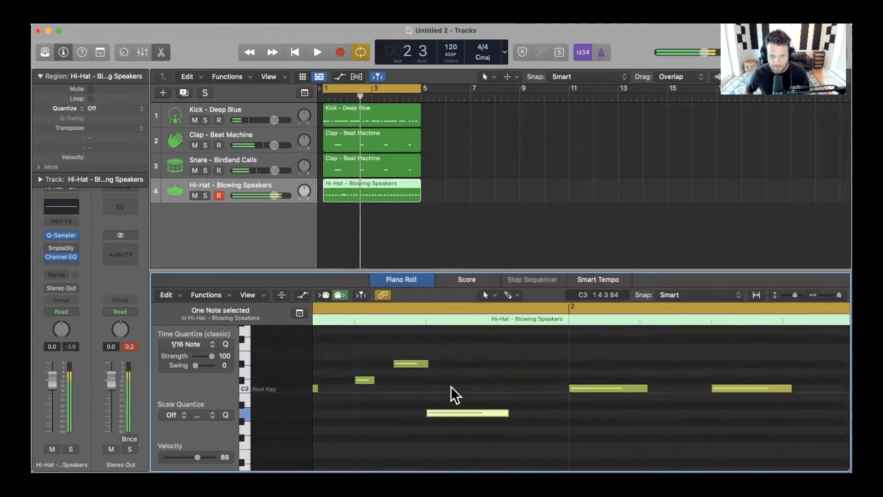
pyautogui.press('space')
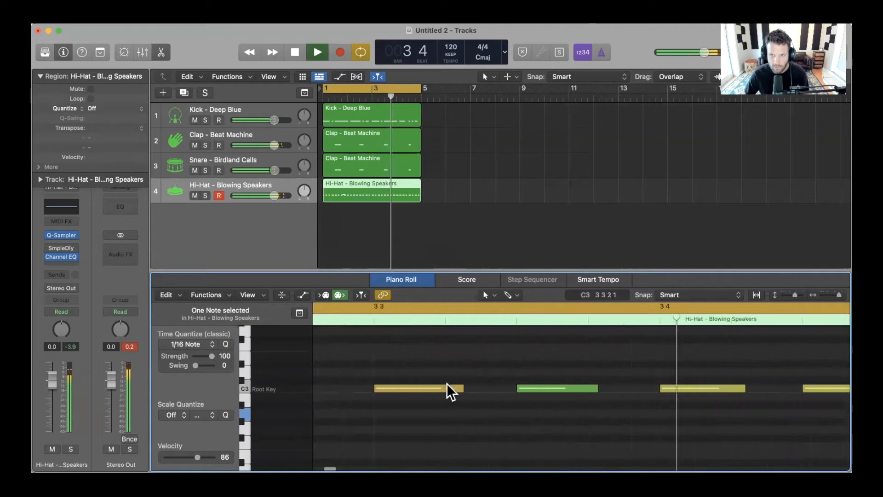
pyautogui.press('space')
# - Split the hi-hat region at bar 3, delete its second half and copy the first half to bar 3
pyautogui.scroll(-2, 464, 350)
pyautogui.click(371, 97)
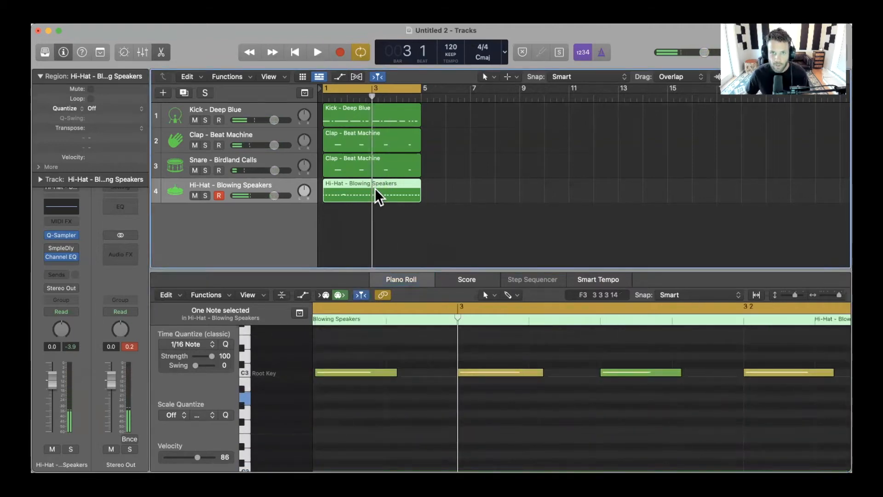
pyautogui.press('super+t')
pyautogui.press('Delete')
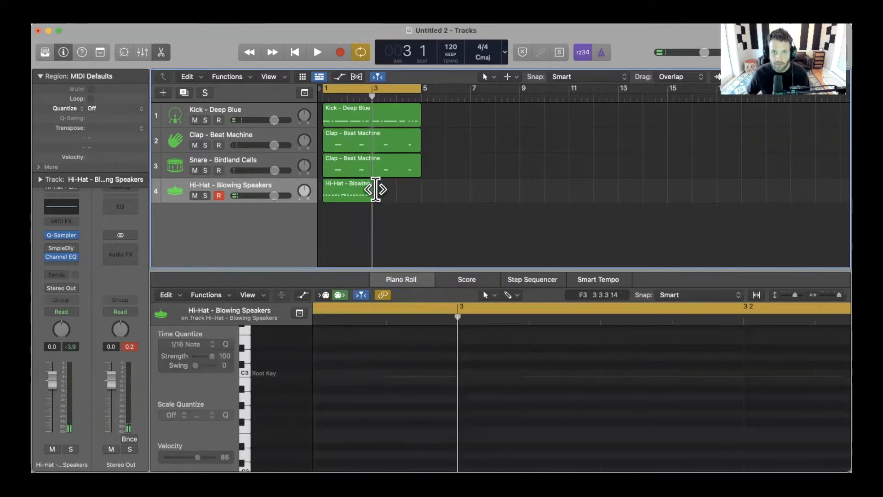
pyautogui.click(349, 193)
pyautogui.press('super+c')
pyautogui.press('super+v')
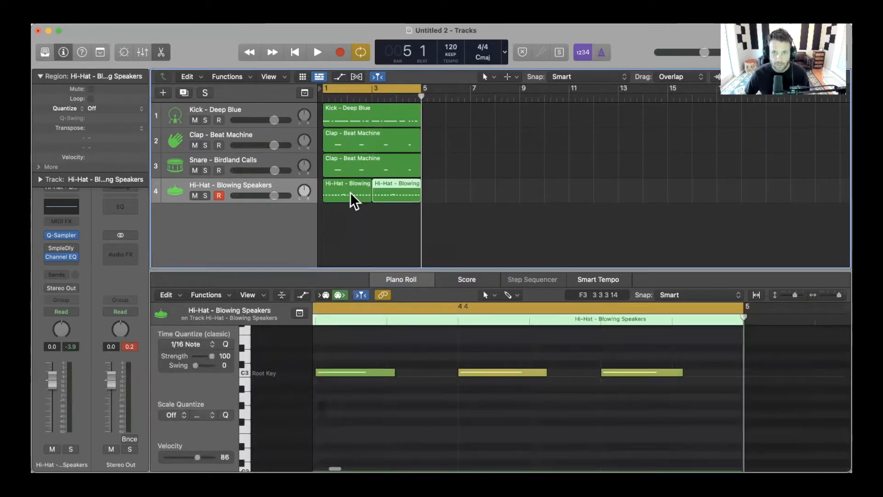
# - Set the cycle range to the copied hi-hat region starting at bar 3 and play it back
pyautogui.press('super+u')
pyautogui.press('space')
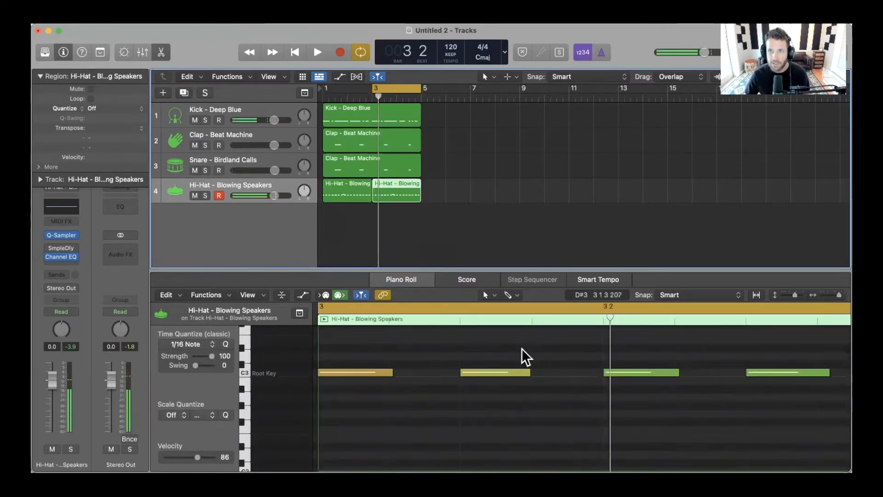
pyautogui.click(489, 344)
# - Lengthen the second hi-hat note of bar 3 and split it at position 3 1 4
pyautogui.press('super+Right')
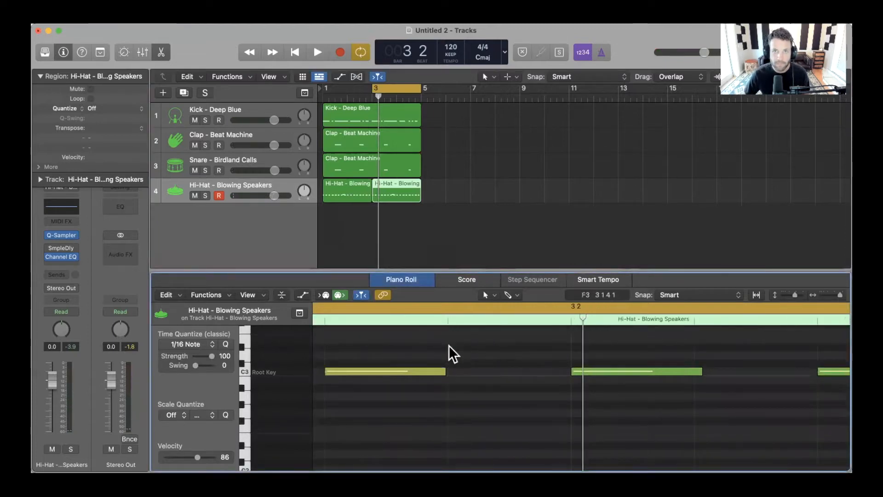
pyautogui.moveTo(444, 371); pyautogui.dragTo(512, 371)
pyautogui.click(441, 318)
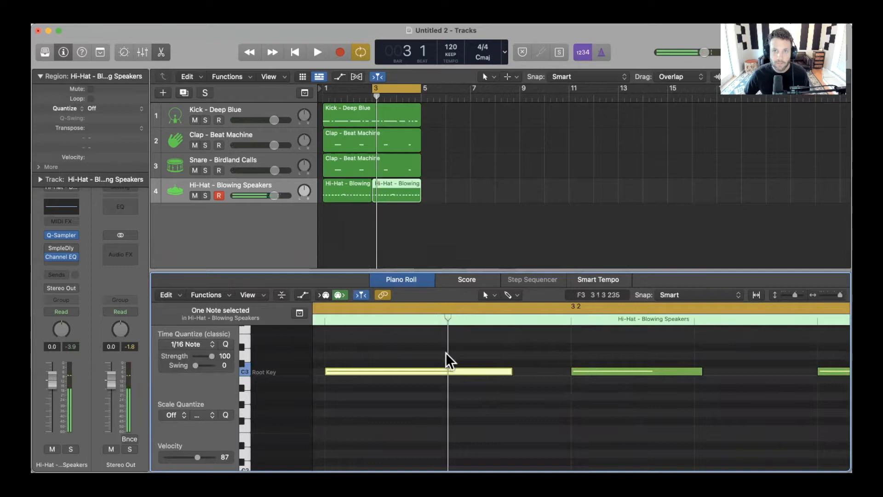
pyautogui.press('super+t')
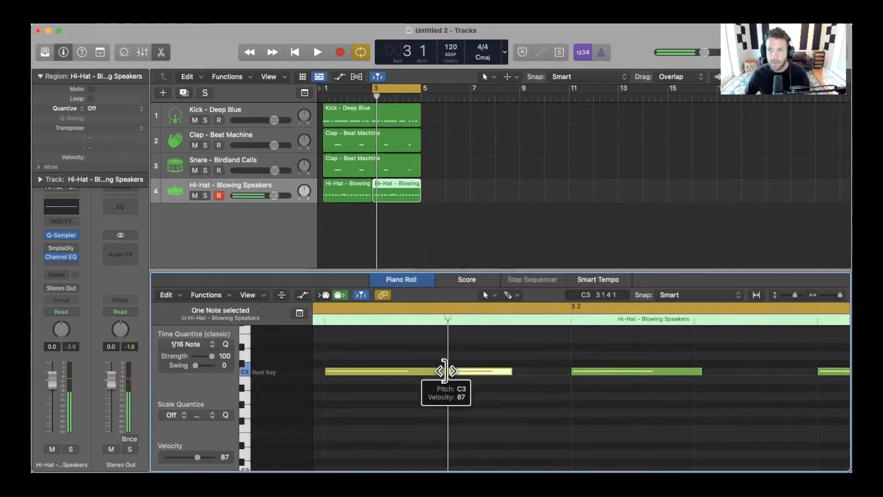
# - Lengthen the split-off hi-hat note at 3 1 4 to 213 ticks and split it into three short hits
pyautogui.hscroll(1, 446, 370)
pyautogui.hscroll(1, 478, 377)
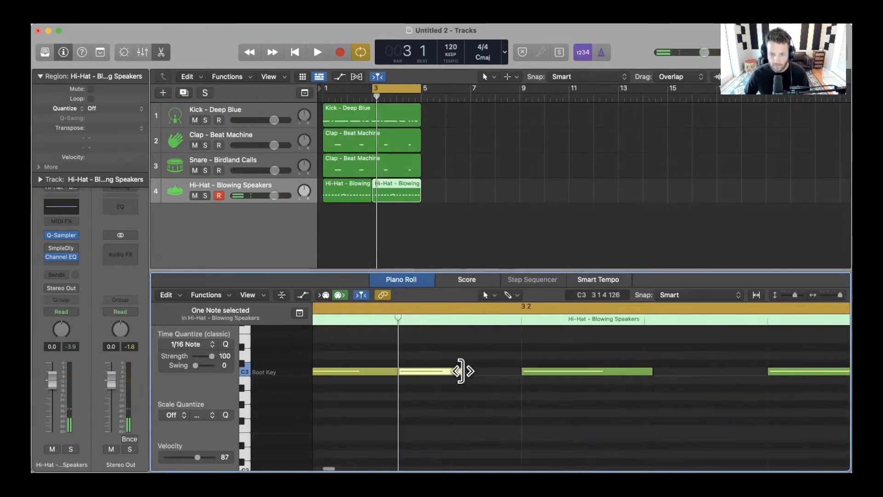
pyautogui.moveTo(462, 371); pyautogui.dragTo(506, 371)
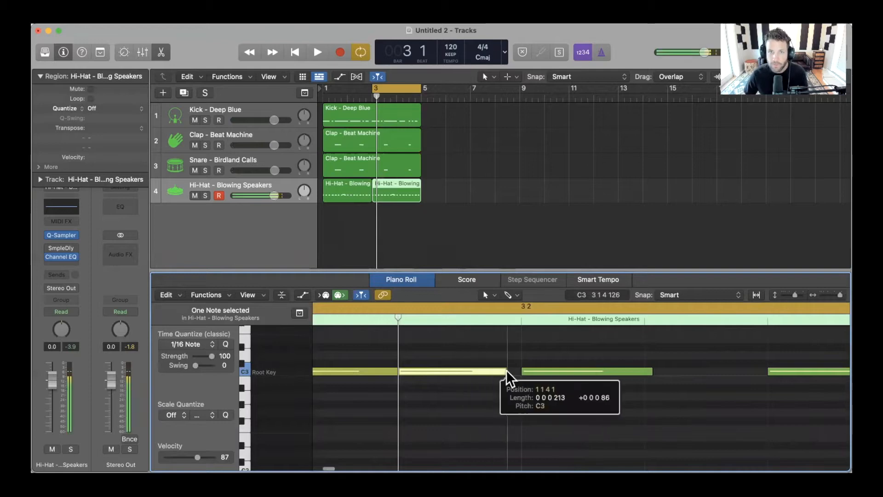
pyautogui.click(443, 322)
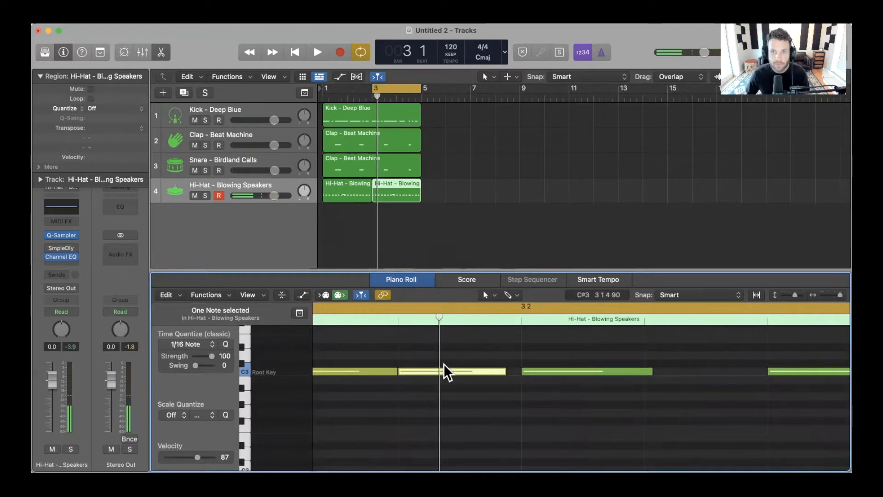
pyautogui.press('super+t')
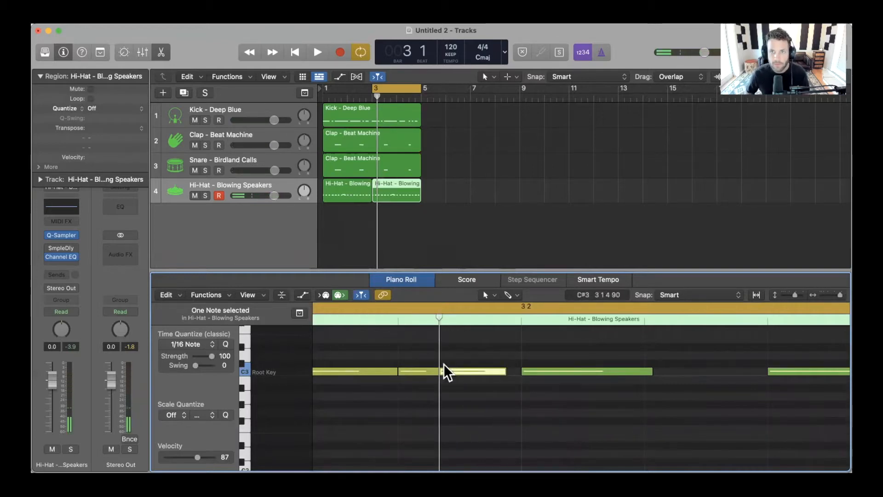
pyautogui.click(480, 320)
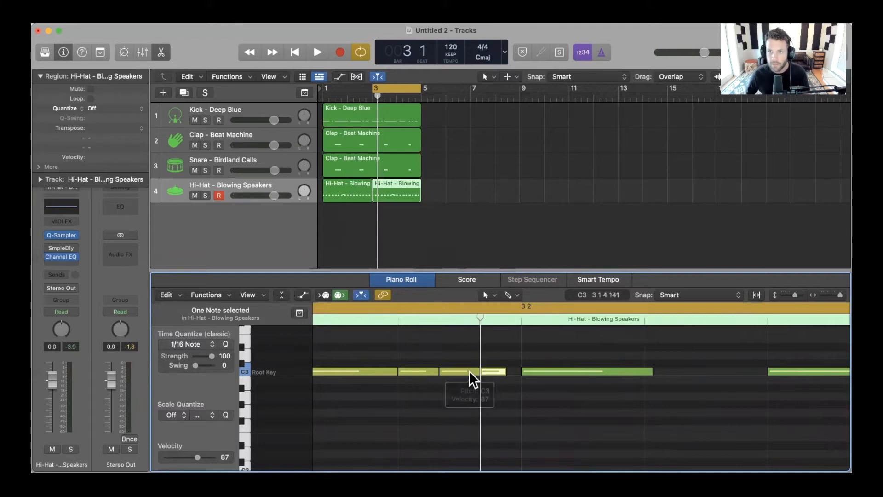
pyautogui.hscroll(2, 470, 370)
pyautogui.press('super+t')
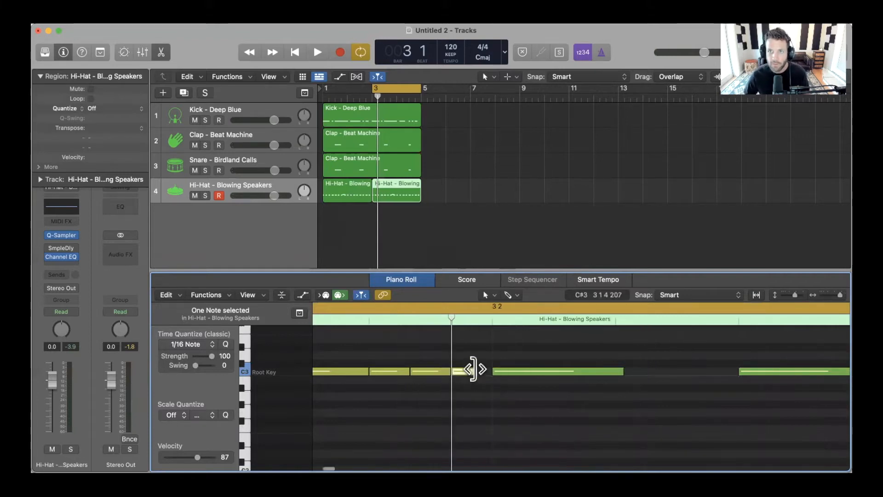
# - Lengthen the last short hi-hat hit before 3 2 and split it into two shorter hits
pyautogui.moveTo(472, 370); pyautogui.dragTo(485, 371)
pyautogui.click(471, 321)
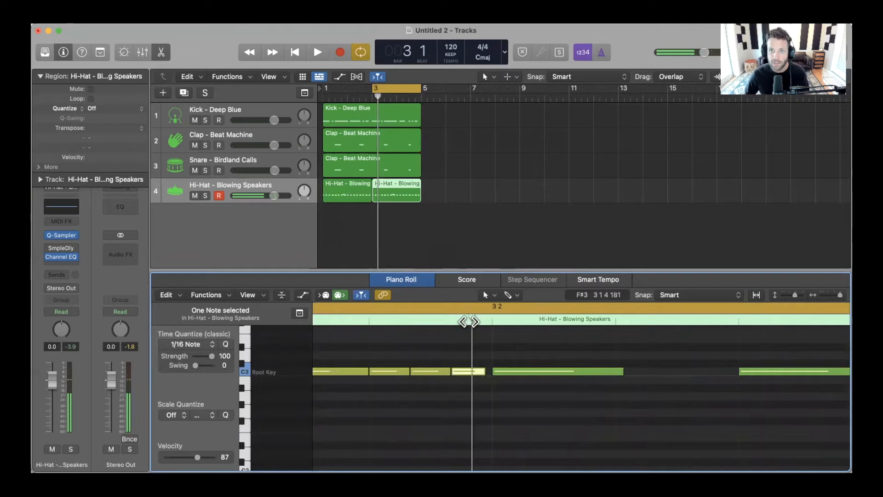
pyautogui.press('super+t')
pyautogui.hscroll(-5, 446, 344)
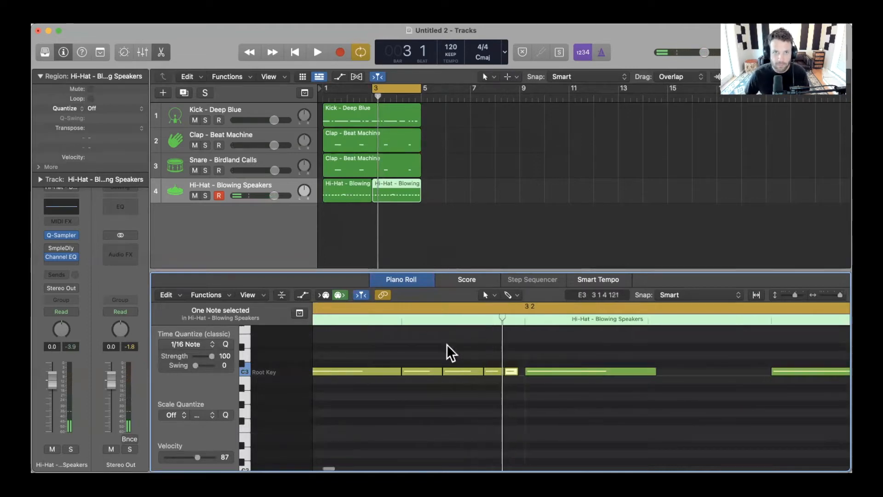
# - Quantize the last five hi-hat notes before 3 2 to 1/32 notes and play back the result
pyautogui.moveTo(399, 349); pyautogui.dragTo(540, 379)
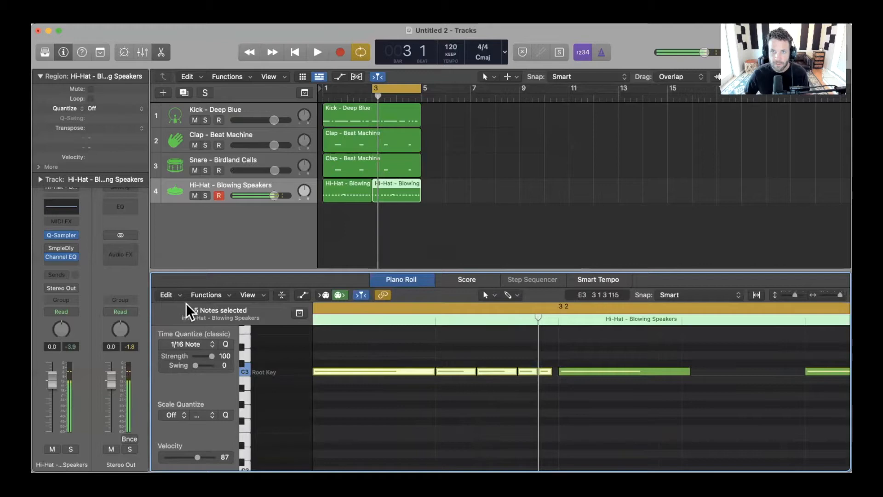
pyautogui.click(193, 345)
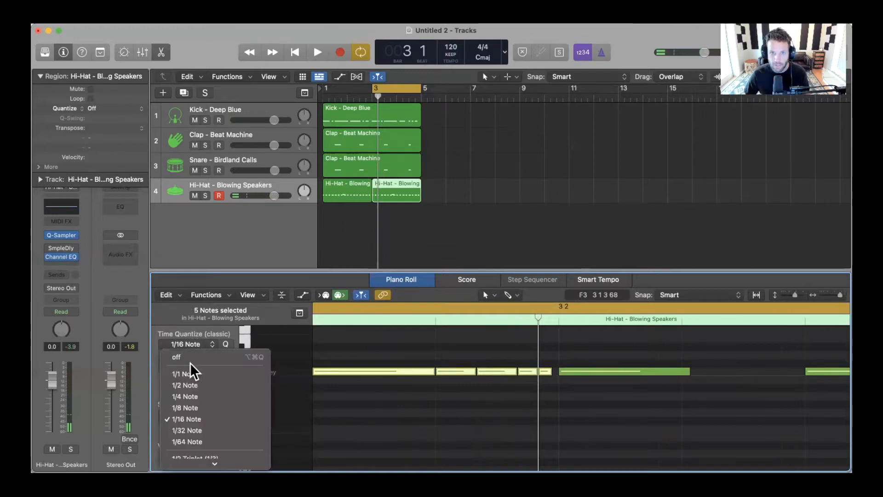
pyautogui.click(189, 430)
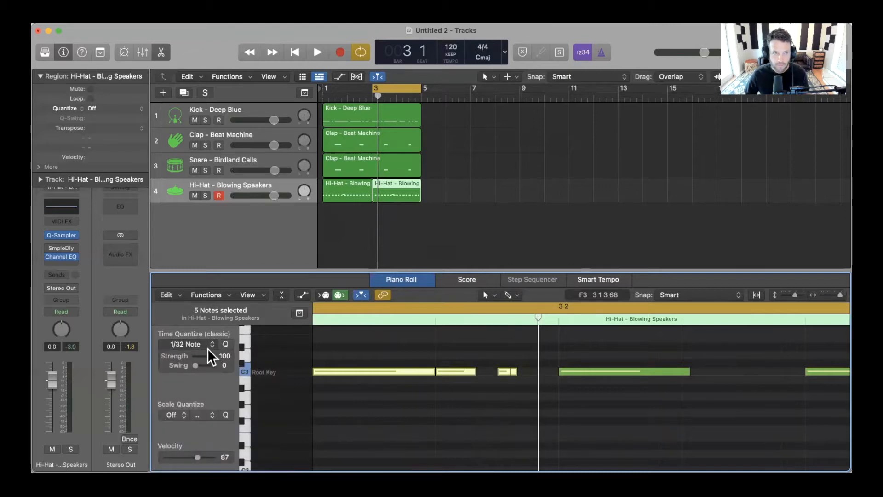
pyautogui.press('space')
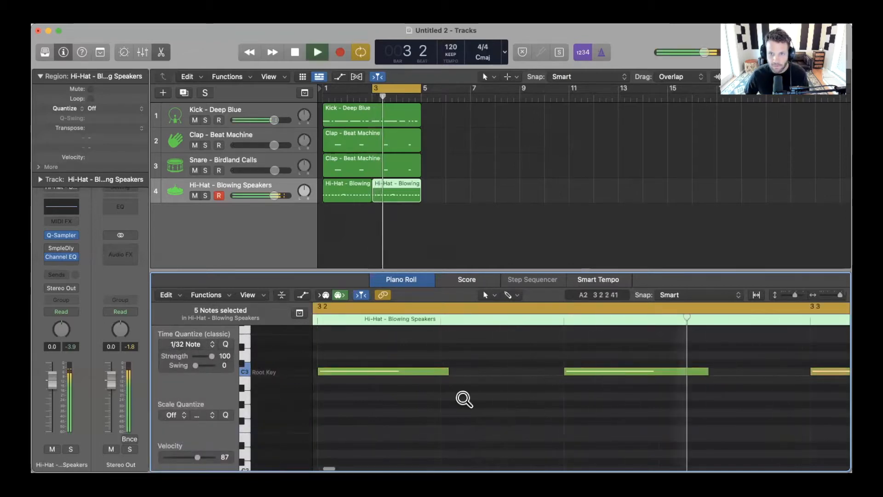
pyautogui.press('space')
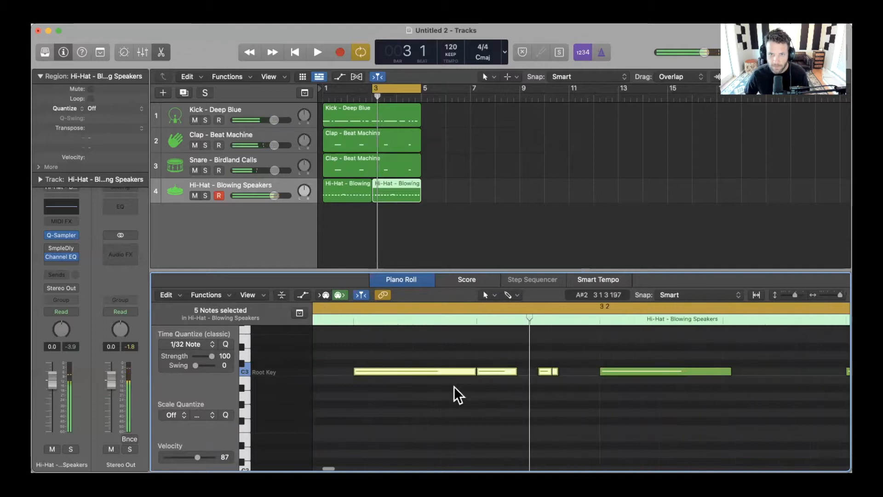
# - Raise one of the stacked hi-hat hits at 3 1 4 by four semitones to E3
pyautogui.click(443, 371)
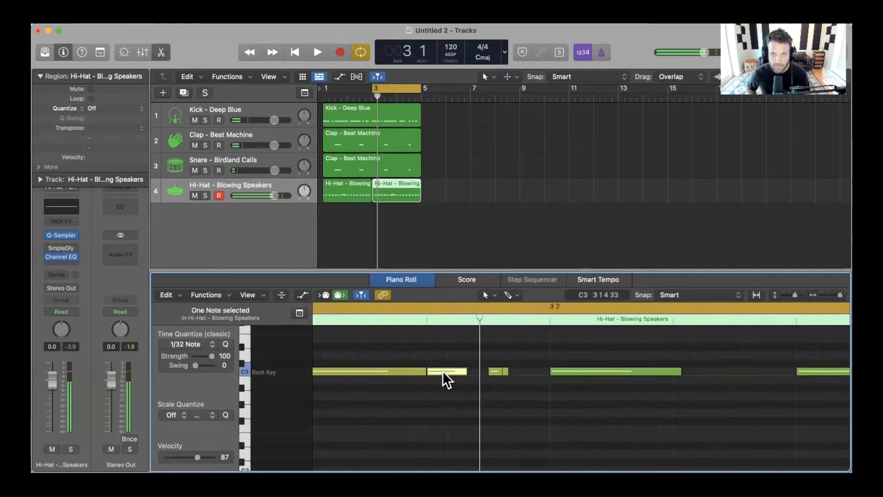
pyautogui.hotkey('alt', 'Up')
pyautogui.hotkey('alt', 'Up')
pyautogui.hotkey('alt', 'Up')
pyautogui.hotkey('alt', 'Up')
# - Lower the other hi-hat hit at 3 1 4 by three semitones to A2 and move it slightly later
pyautogui.click(443, 371)
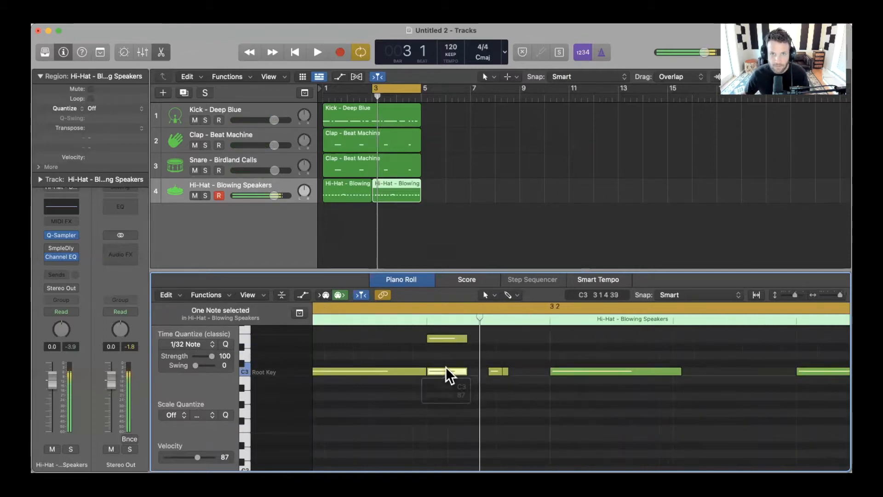
pyautogui.hotkey('alt', 'Down')
pyautogui.hotkey('alt', 'Down')
pyautogui.hotkey('alt', 'Down')
pyautogui.scroll(-1, 444, 377)
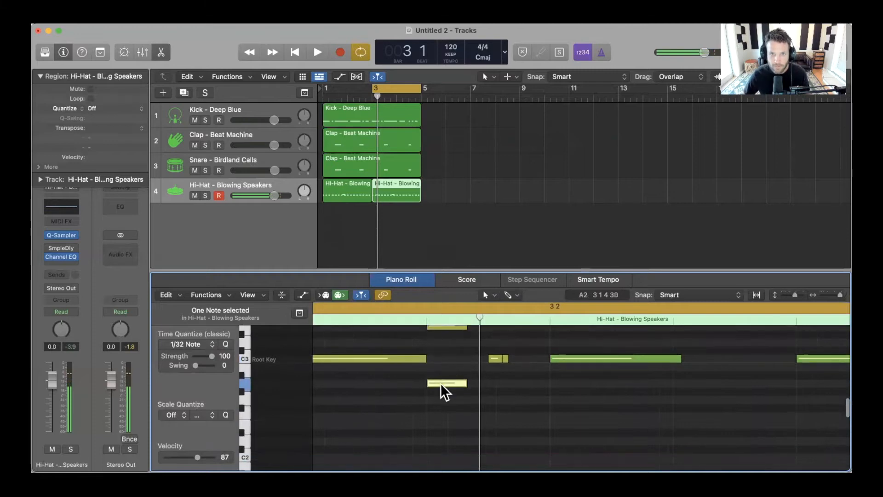
pyautogui.moveTo(442, 382); pyautogui.dragTo(473, 380)
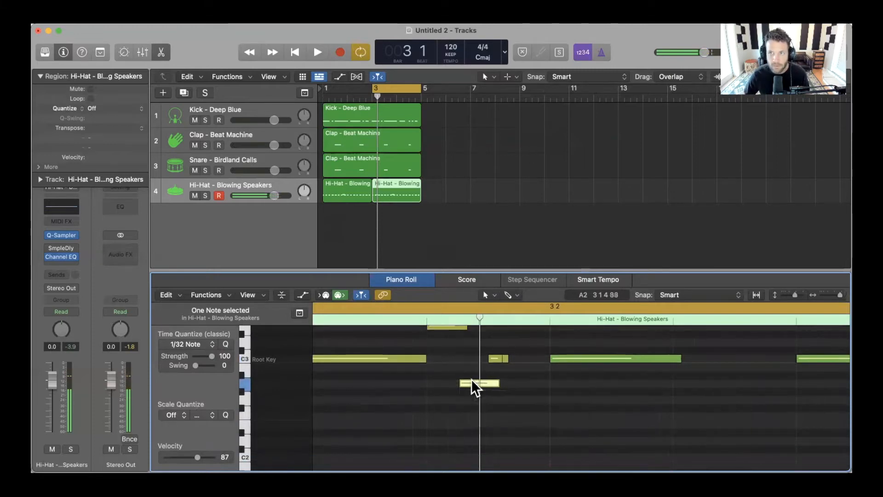
# - Raise the first of the remaining short hi-hat hits to F3, then move the other closer to 3 2 and lower it to B2
pyautogui.hscroll(2, 474, 378)
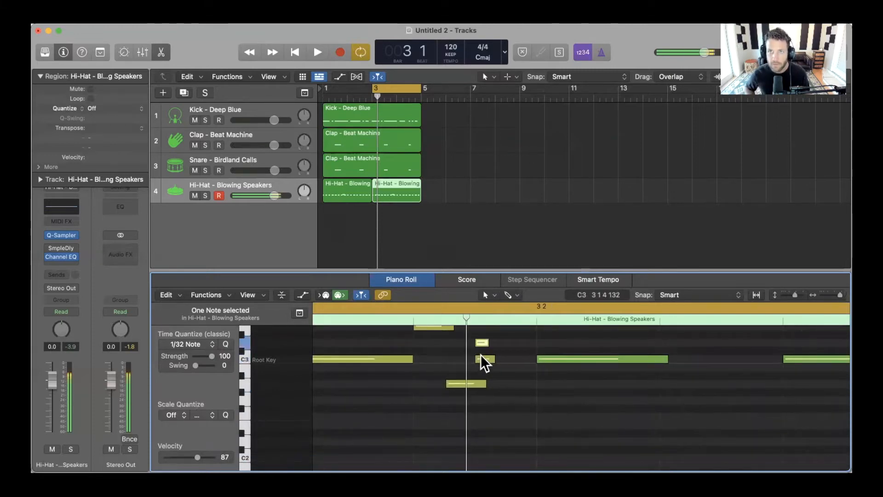
pyautogui.moveTo(482, 355); pyautogui.dragTo(517, 358)
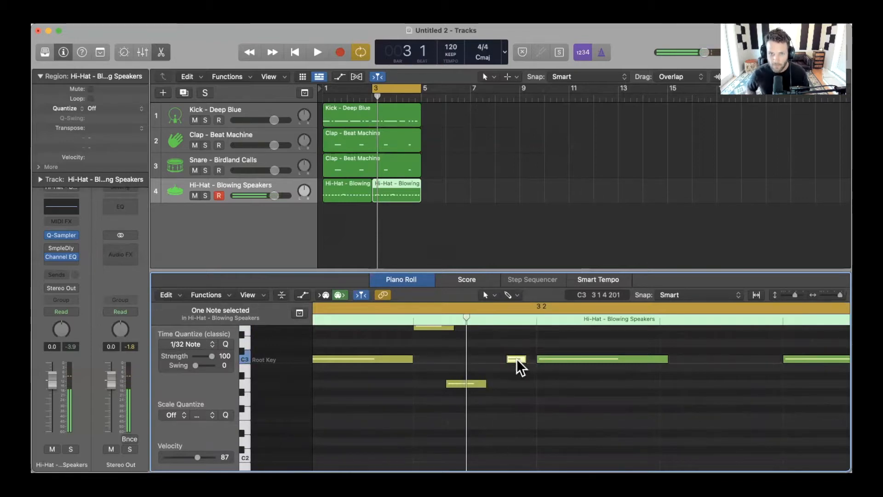
pyautogui.hotkey('alt', 'Down')
pyautogui.scroll(1, 515, 359)
pyautogui.scroll(1, 515, 358)
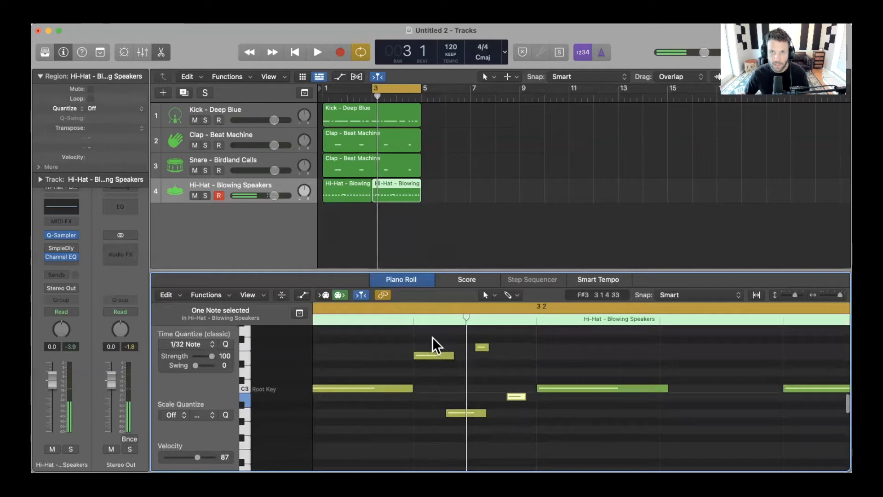
# - Quantize the four pitched hi-hat roll notes to 1/64 notes and start playback
pyautogui.moveTo(430, 337); pyautogui.dragTo(481, 400)
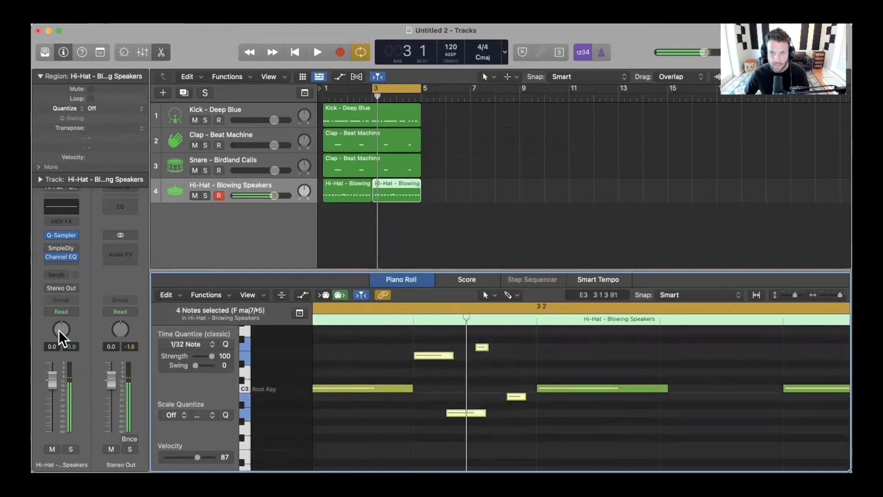
pyautogui.click(194, 342)
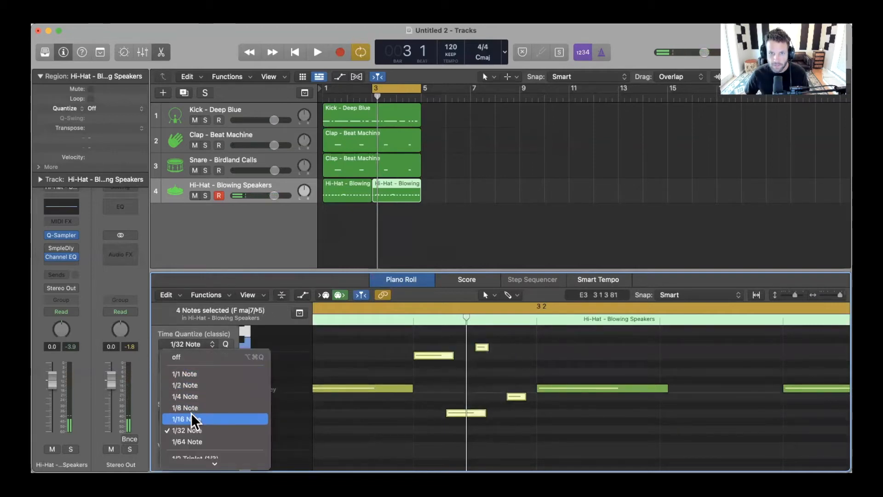
pyautogui.click(189, 442)
pyautogui.press('space')
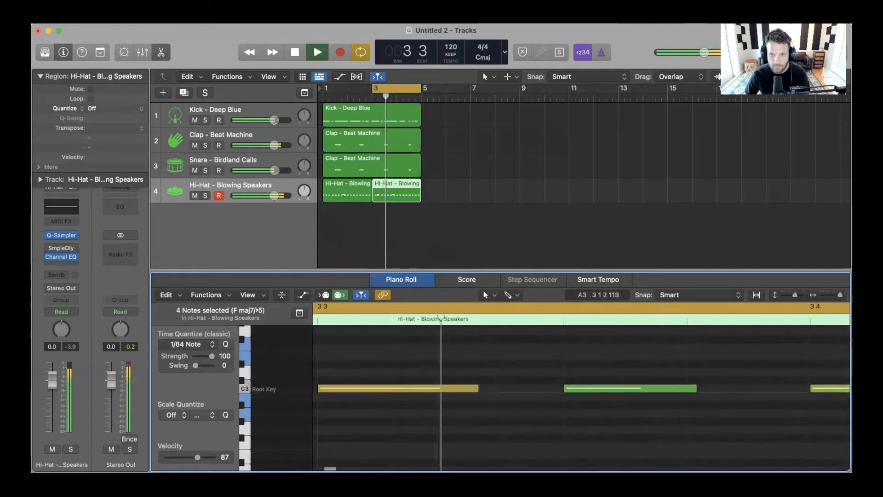
# - Turn off cycle mode and play the whole beat from bar 1
pyautogui.press('c')
pyautogui.press('space')
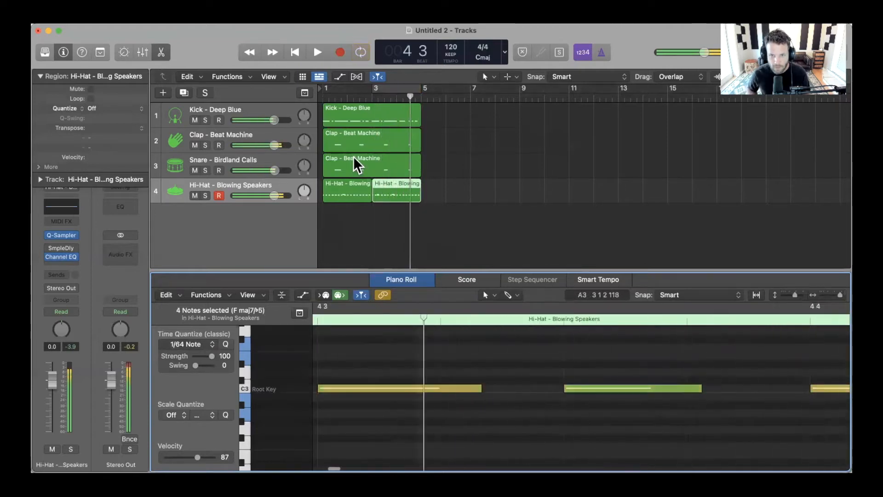
pyautogui.press('Return')
pyautogui.press('space')
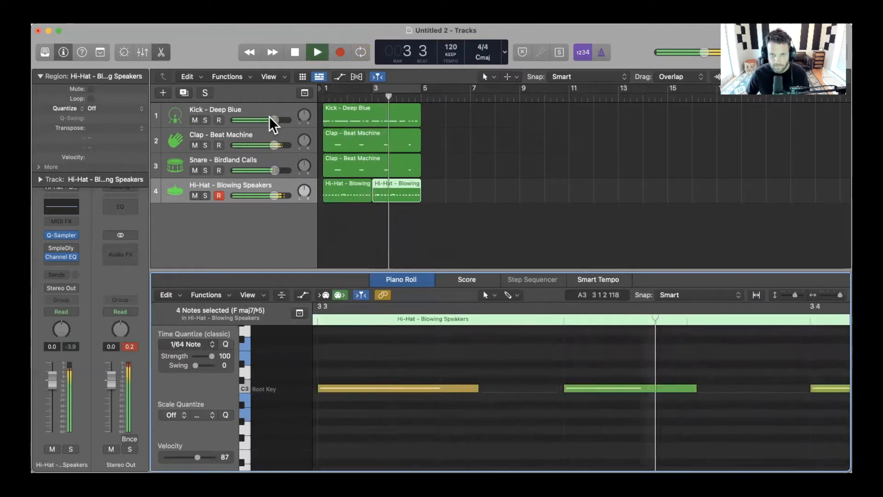
pyautogui.press('space')
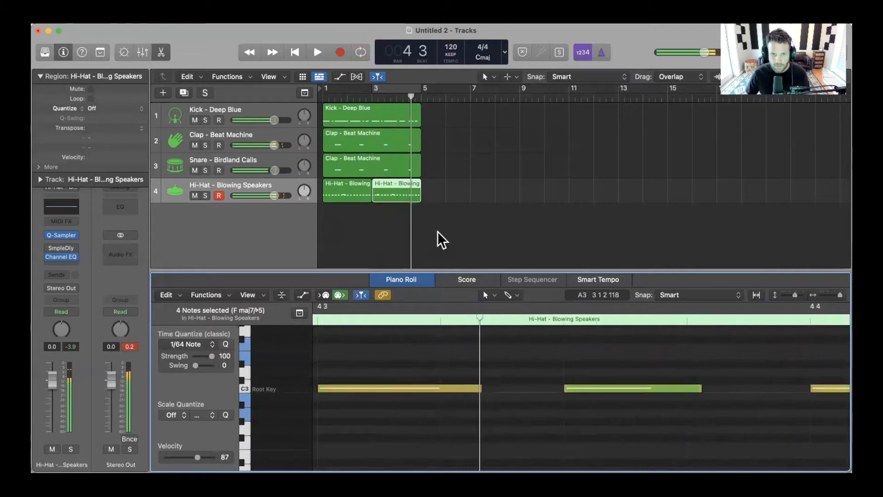
# - Join the two hi-hat regions into one four-bar region
pyautogui.click(297, 186)
pyautogui.press('j')
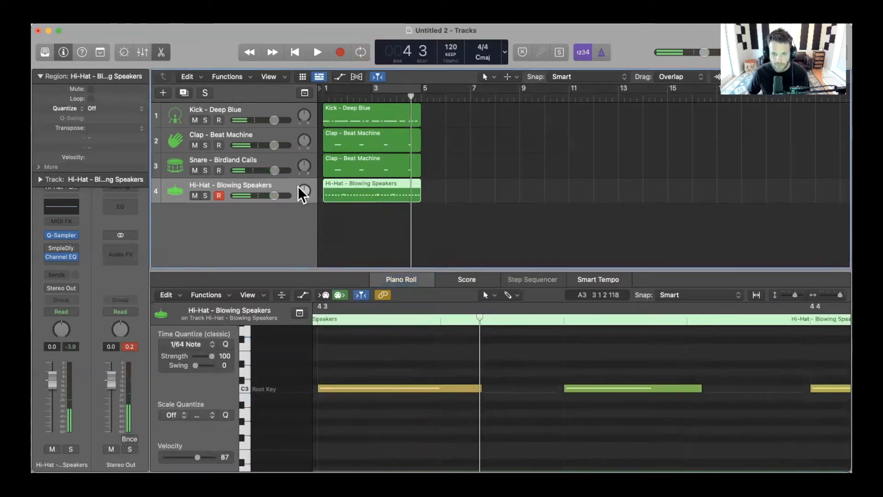
# - Duplicate the kick track and copy the kick region onto the new track at bar 1
pyautogui.click(269, 106)
pyautogui.click(184, 93)
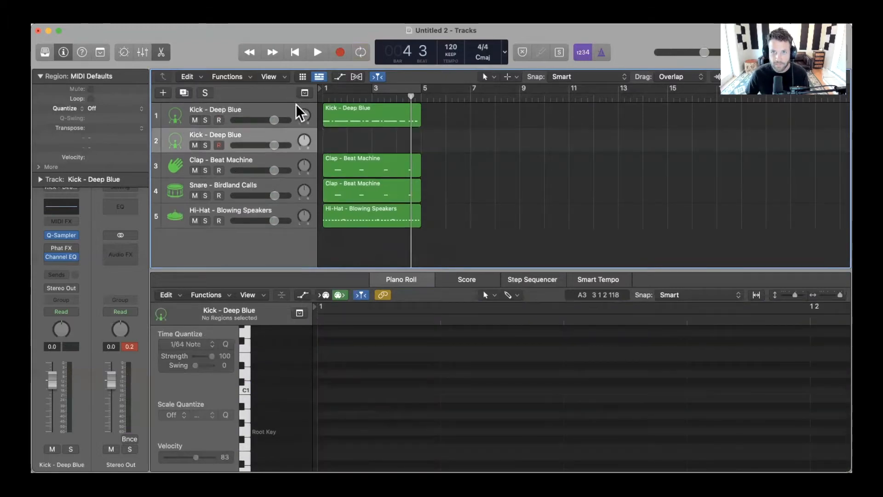
pyautogui.press('Return')
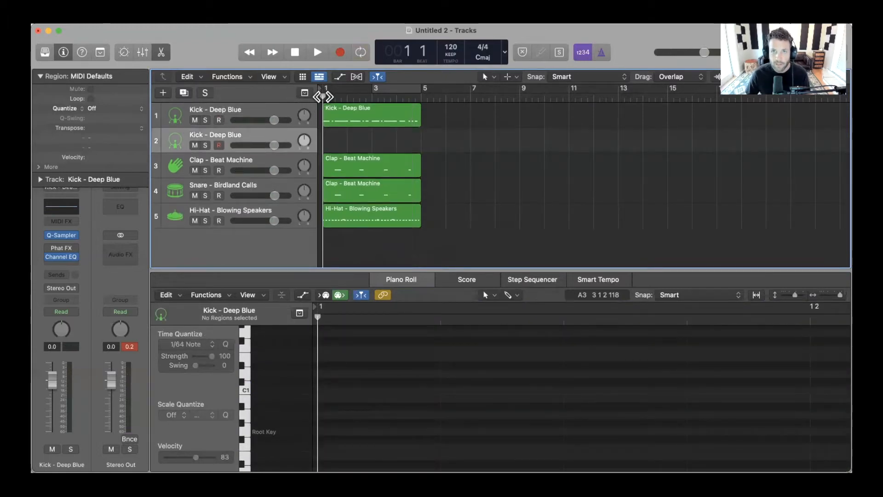
pyautogui.click(330, 112)
pyautogui.press('super+c')
pyautogui.press('super+v')
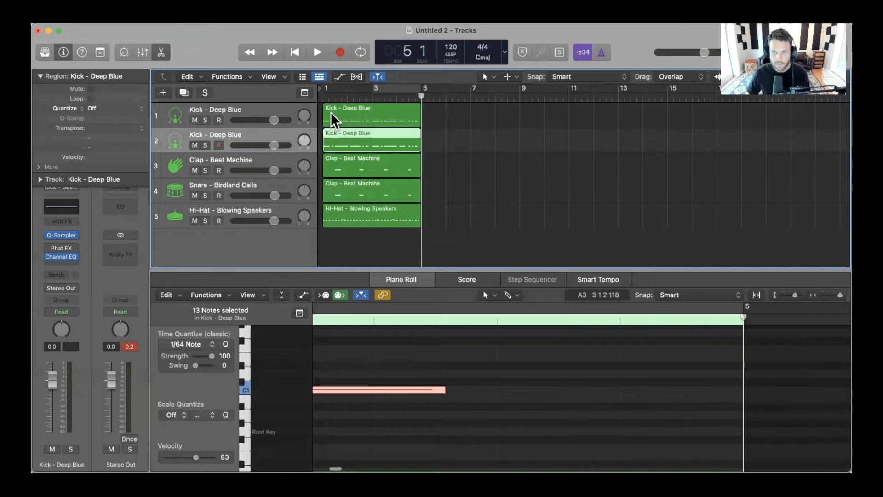
# - Set the cycle range to the copied kick region, solo its track and briefly play it
pyautogui.press('u')
pyautogui.press('s')
pyautogui.press('space')
pyautogui.press('space')
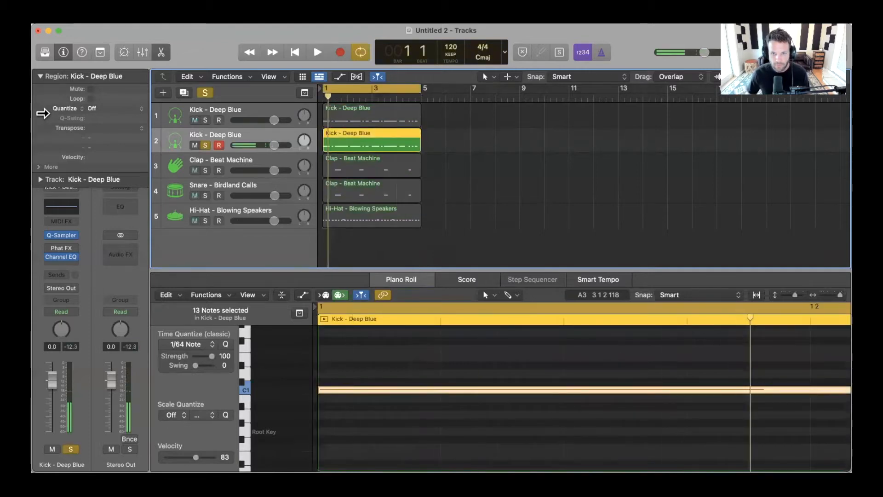
# - Search the Library for 808, load the 808 Bass sound on the duplicated kick track and play it
pyautogui.press('y')
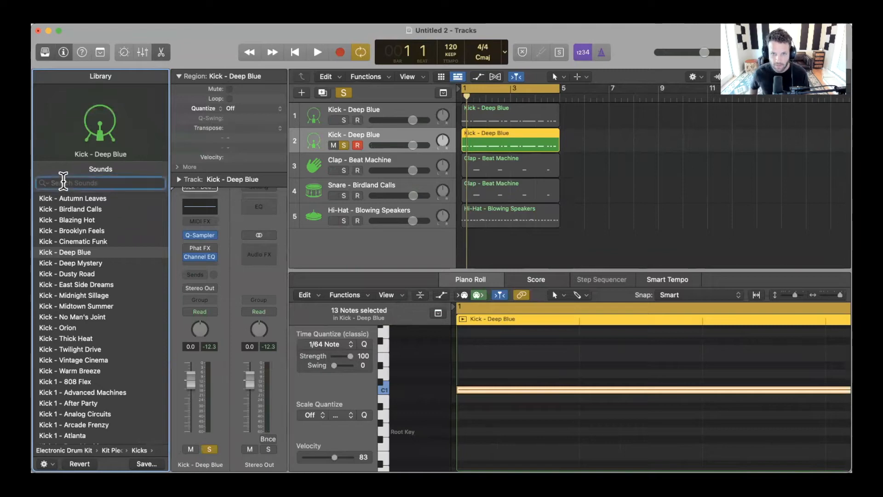
pyautogui.write('808')
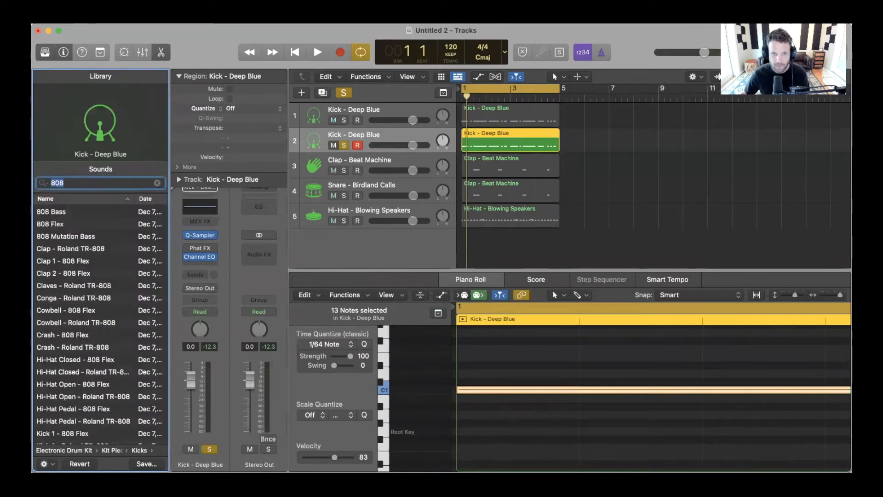
pyautogui.press('Down')
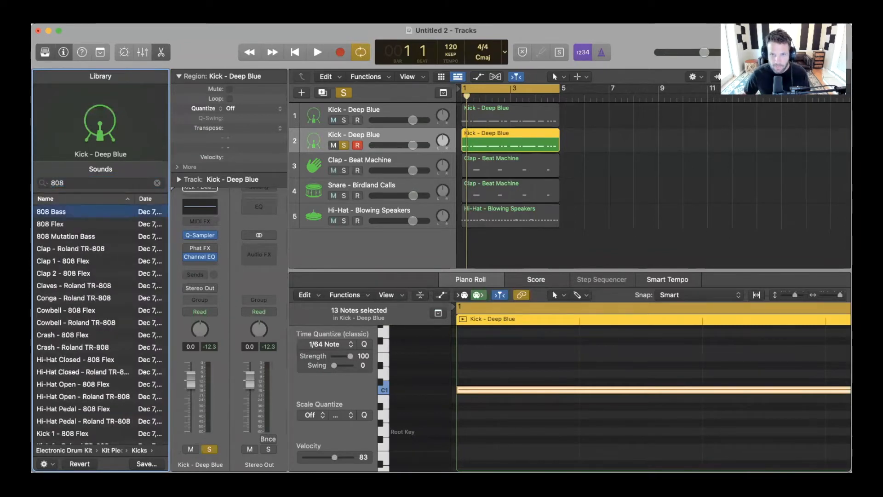
pyautogui.press('space')
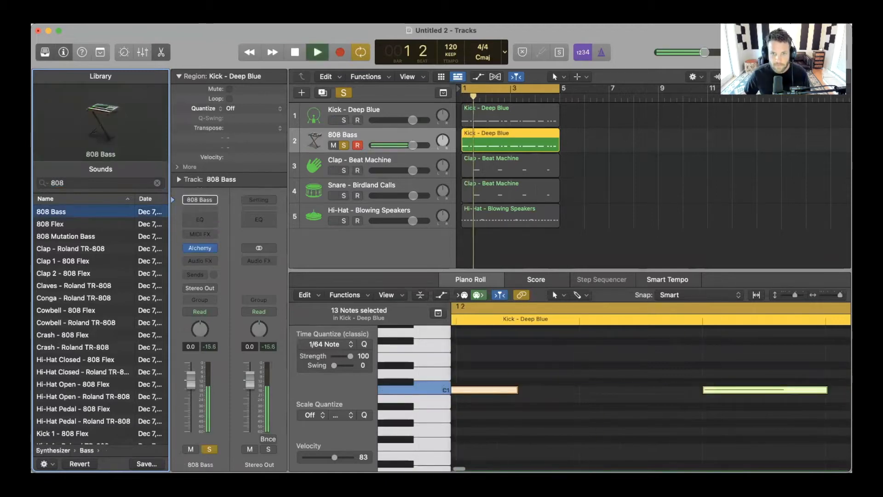
# - Transpose the 808 Bass region up an octave (+12) and listen to it
pyautogui.click(510, 141)
pyautogui.hotkey('alt', 'shift', 'Up')
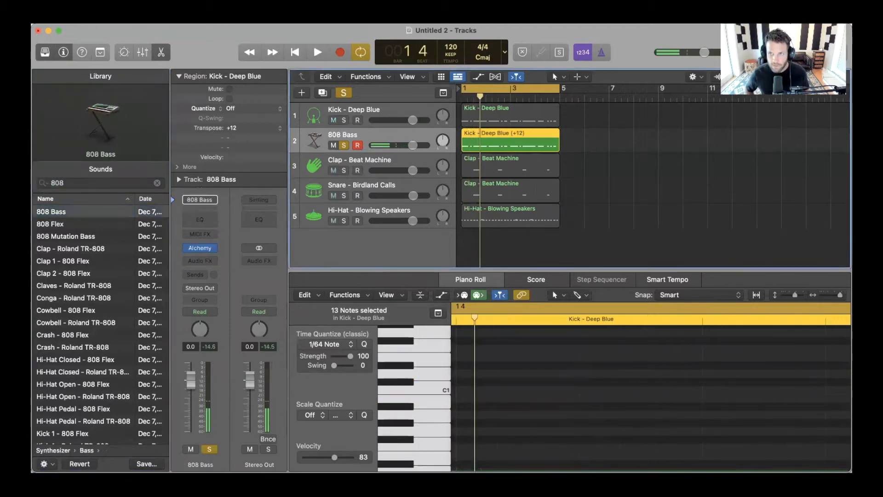
pyautogui.press('space')
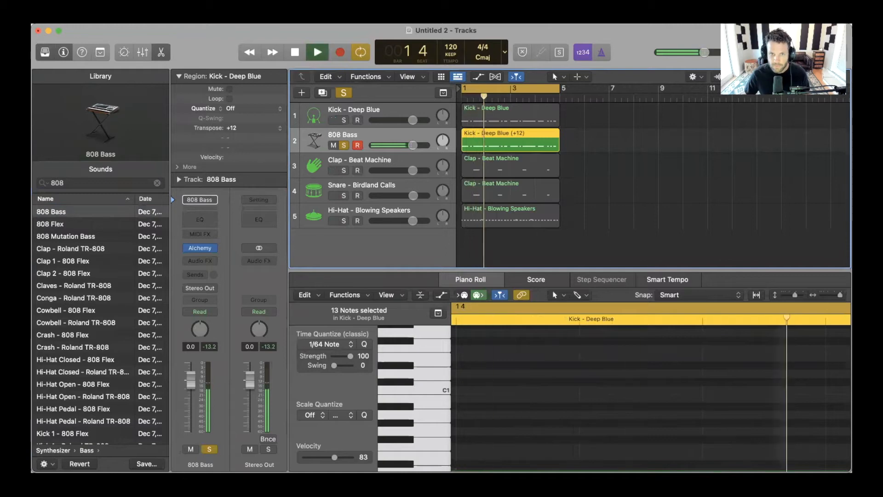
pyautogui.press('space')
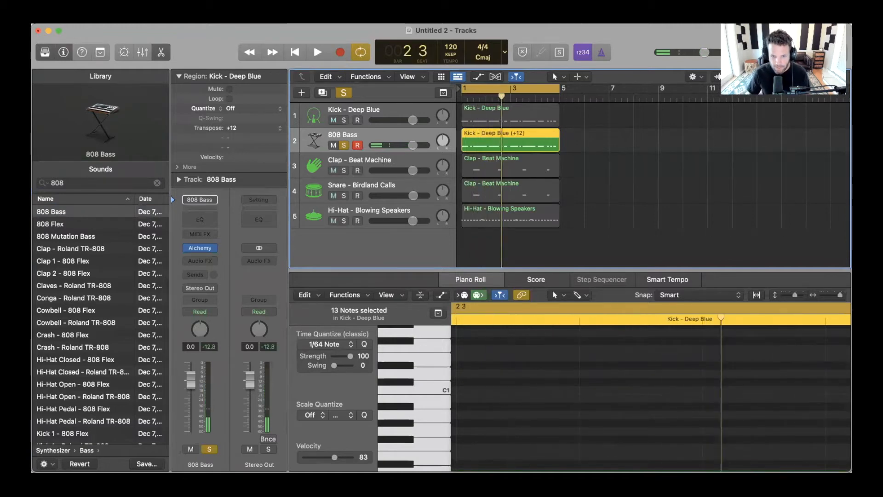
# - Hide the Library and raise the short second note in bar 1 of the 808 Bass region by one octave
pyautogui.press('y')
pyautogui.hscroll(-6, 516, 373)
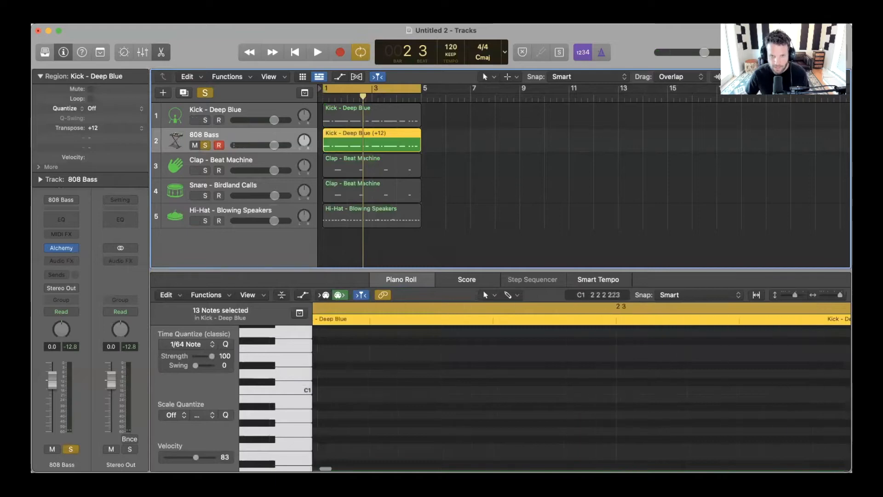
pyautogui.scroll(3, 515, 374)
pyautogui.hscroll(-3, 515, 373)
pyautogui.hscroll(-4, 515, 374)
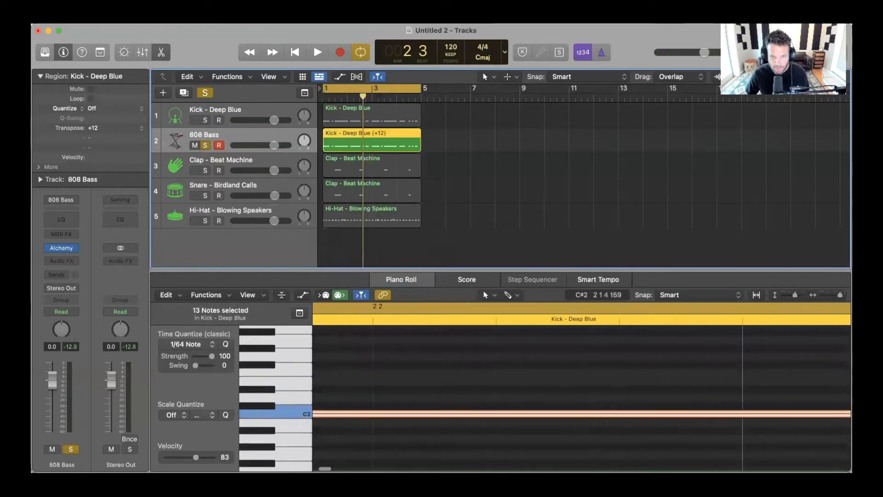
pyautogui.hscroll(-2, 515, 373)
pyautogui.scroll(-3, 515, 374)
pyautogui.hscroll(-2, 515, 373)
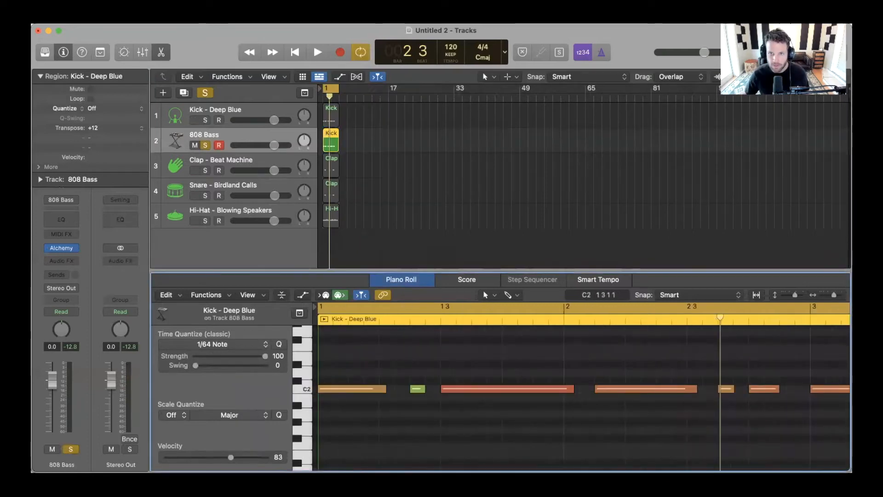
pyautogui.press('space')
pyautogui.hscroll(2, 416, 389)
pyautogui.press('space')
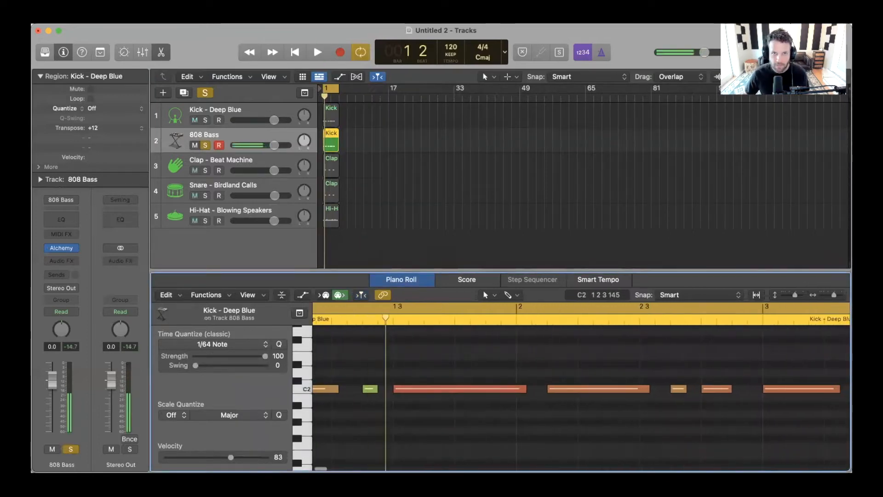
pyautogui.click(372, 388)
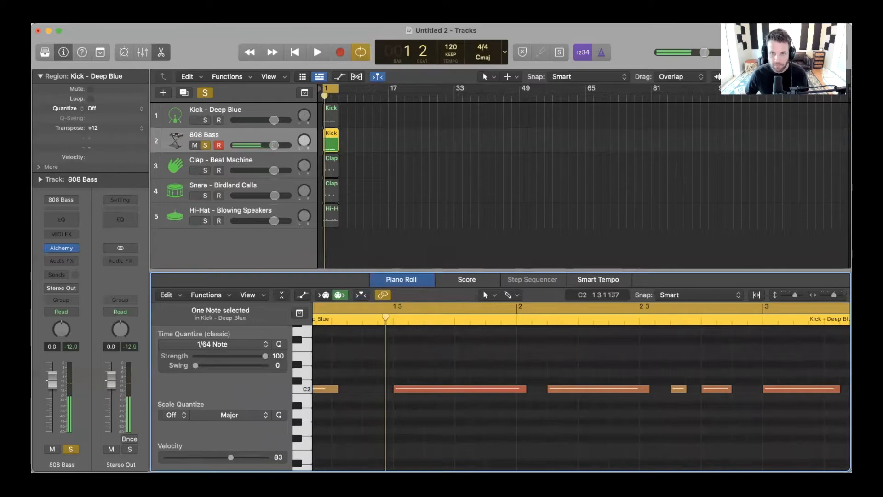
# - Play the bass line up to bar 2 and lower the long note there by three semitones to A1
pyautogui.press('space')
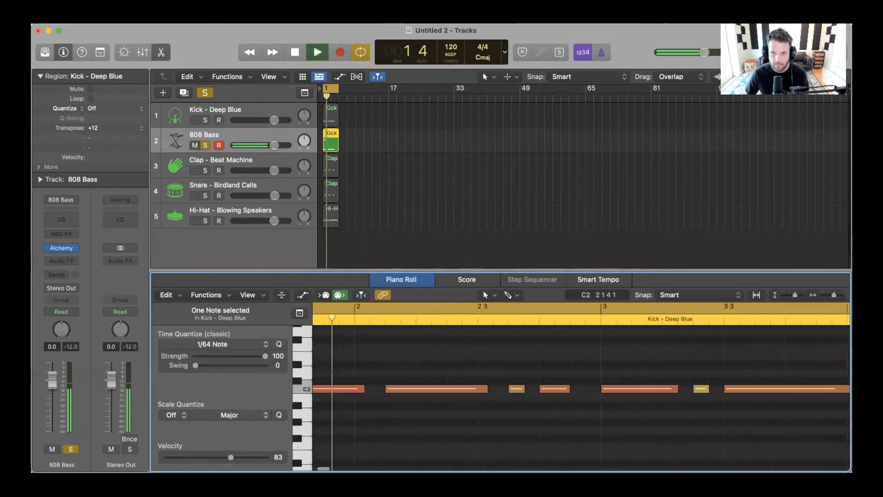
pyautogui.press('space')
pyautogui.click(407, 389)
pyautogui.hotkey('alt', 'Down')
pyautogui.hotkey('alt', 'Down')
pyautogui.hotkey('alt', 'Down')
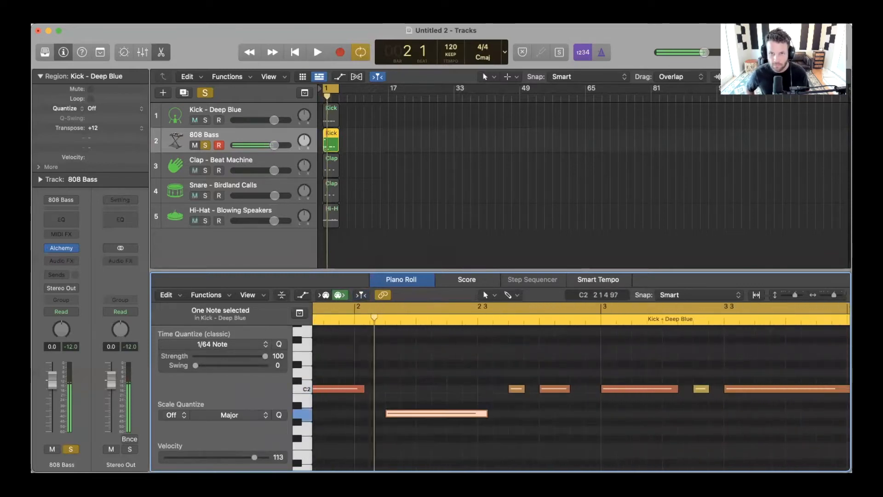
# - Lower the two short notes late in bar 2 to A#1 and B1, playing the bass line to check it
pyautogui.press('space')
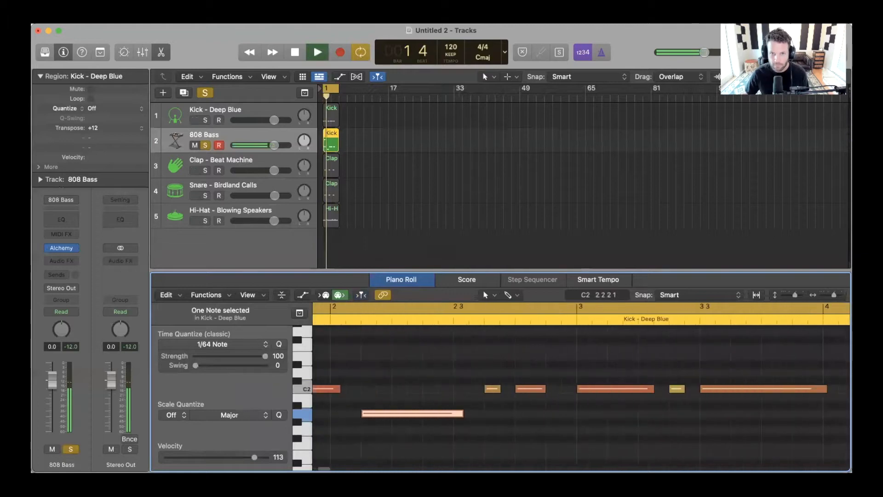
pyautogui.press('space')
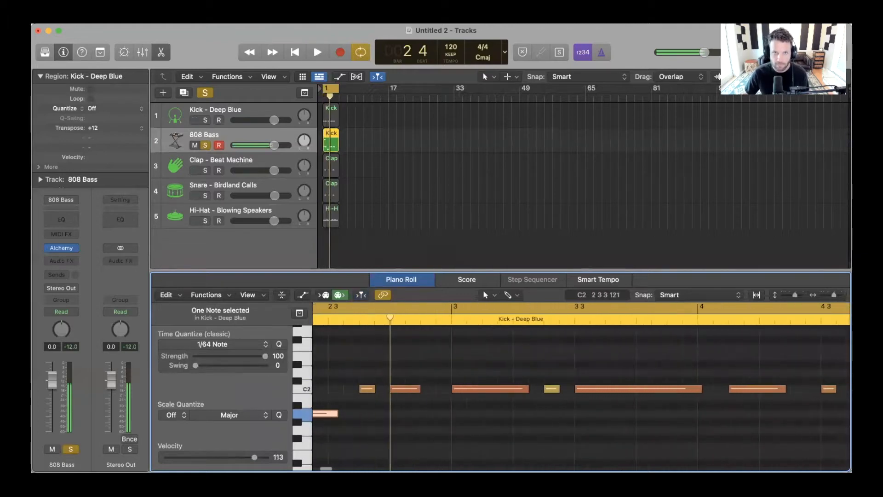
pyautogui.click(367, 389)
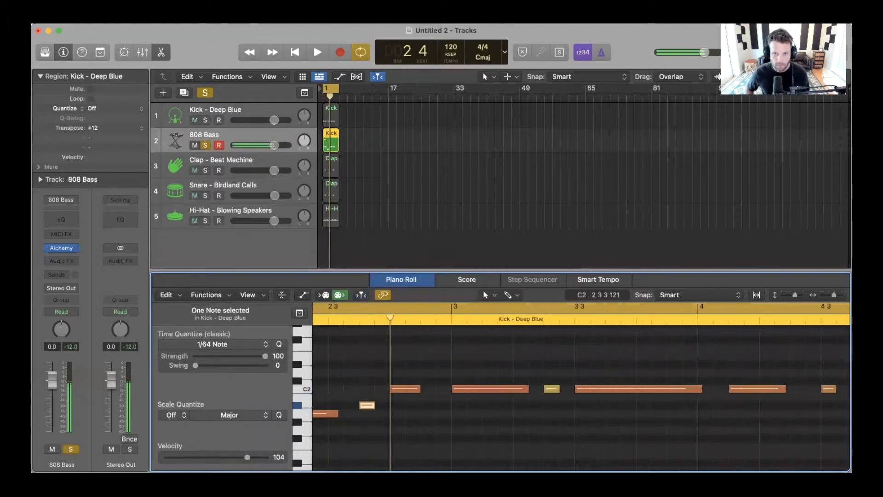
pyautogui.hotkey('alt', 'Down')
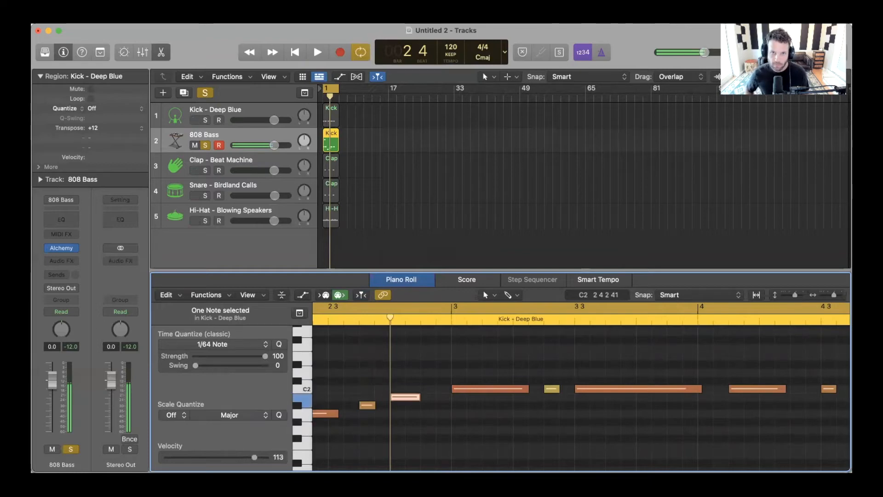
pyautogui.press('space')
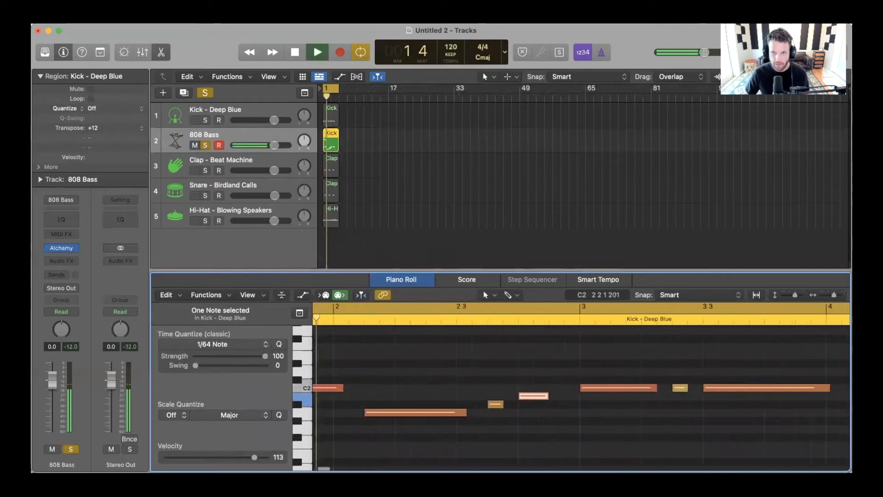
pyautogui.press('space')
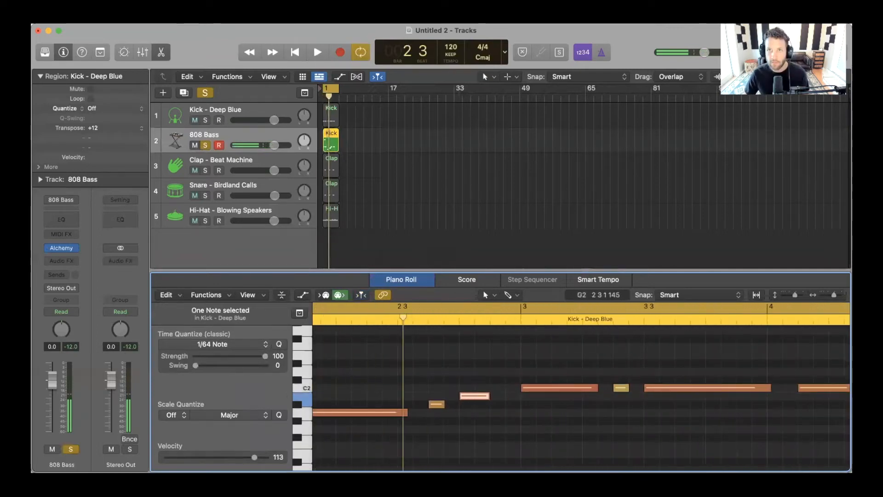
# - Split the long A1 note at beat 3 of bar 2 and listen to the bass line
pyautogui.click(398, 319)
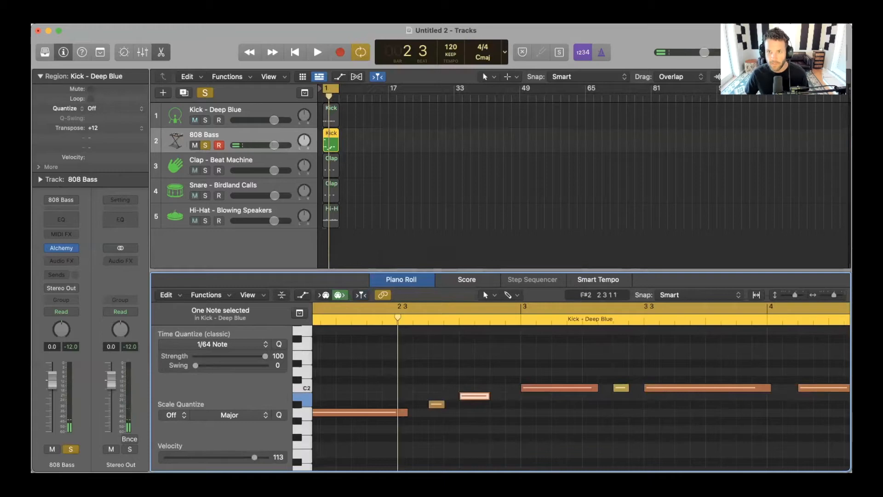
pyautogui.scroll(3, 393, 438)
pyautogui.click(394, 440)
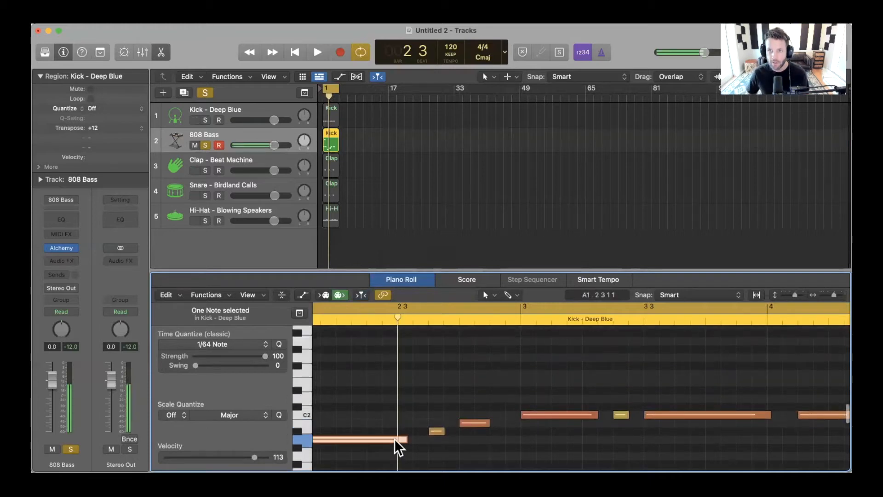
pyautogui.press('space')
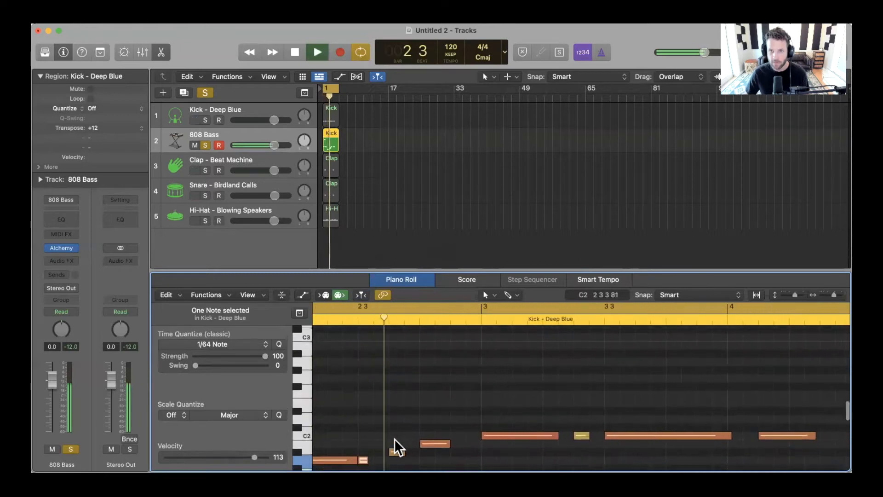
pyautogui.press('space')
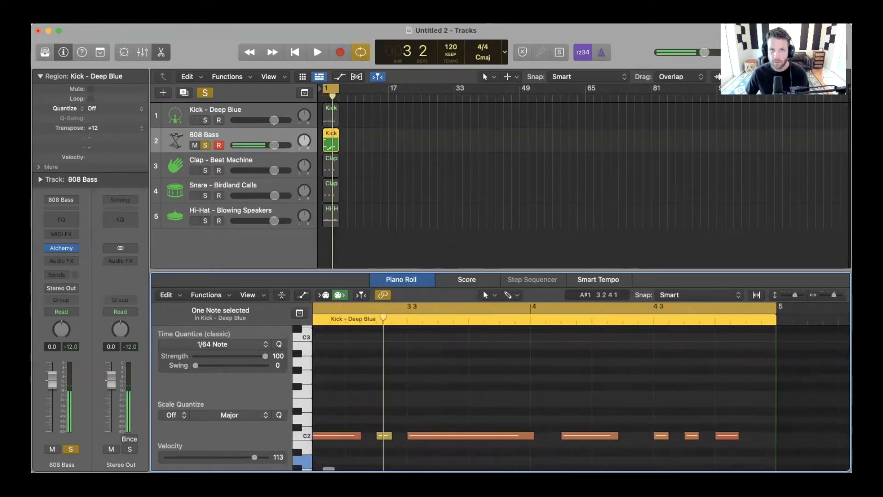
pyautogui.hscroll(-3, 379, 432)
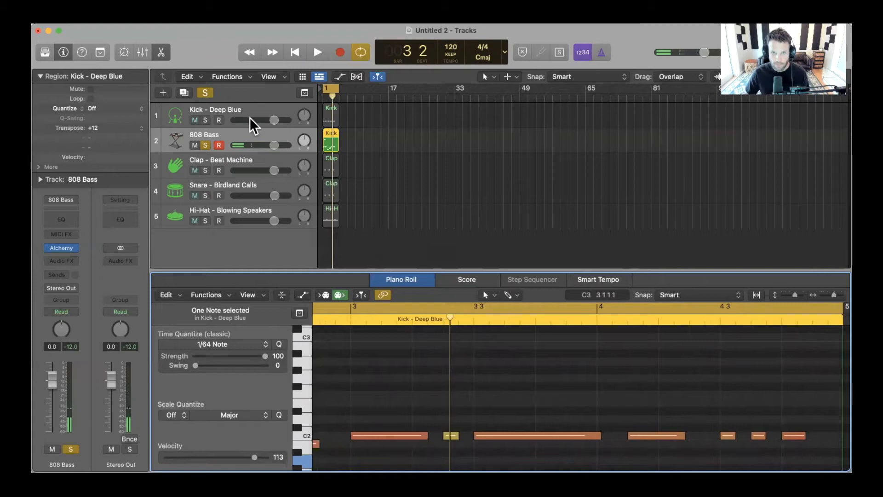
# - Split the 808 Bass region at bar 3 and delete its second half
pyautogui.click(356, 141)
pyautogui.press('super+Right')
pyautogui.press('super+Right')
pyautogui.press('super+Right')
pyautogui.click(356, 141)
pyautogui.press('space')
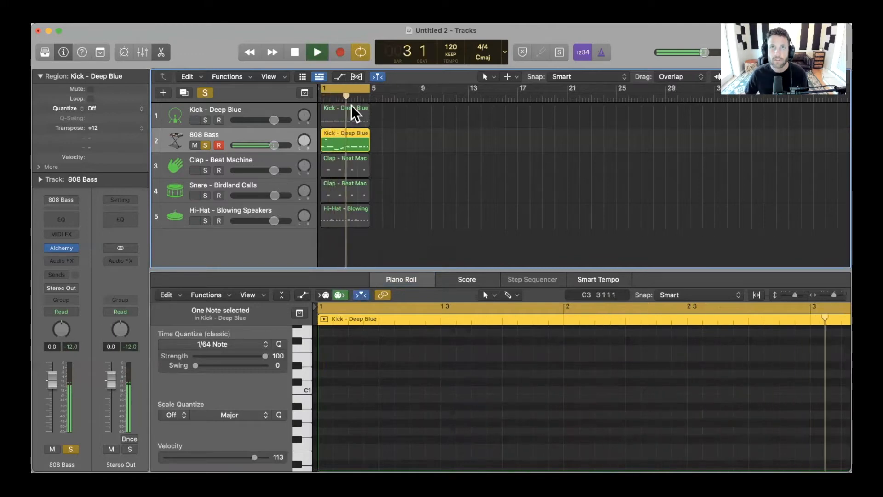
pyautogui.press('space')
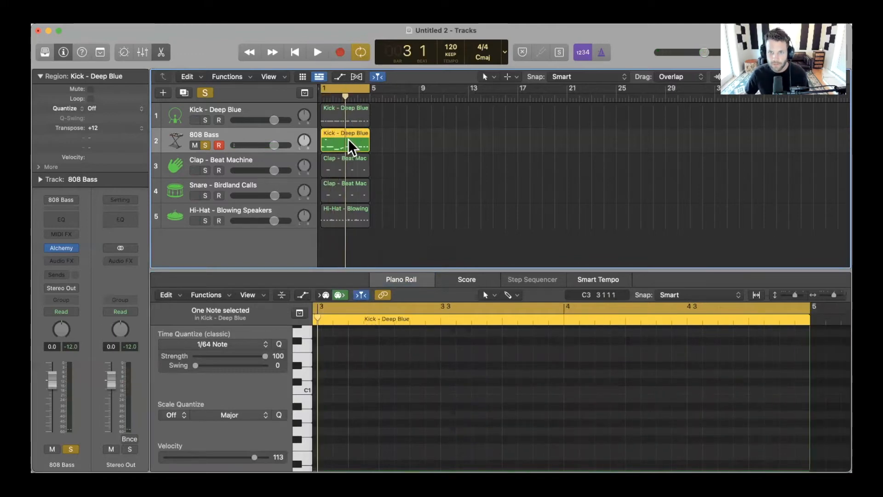
pyautogui.press('super+t')
pyautogui.press('Delete')
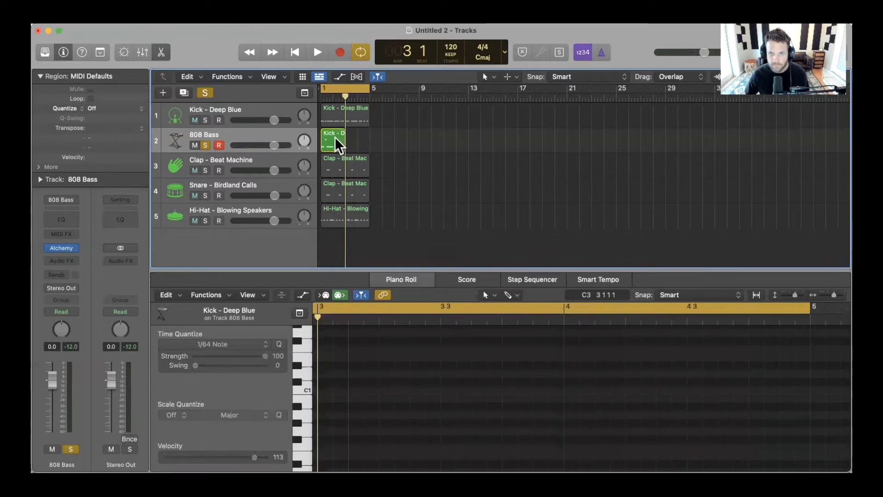
# - Copy the remaining two-bar bass region to bar 3, join both regions into one and play it
pyautogui.click(335, 137)
pyautogui.press('super+c')
pyautogui.press('super+v')
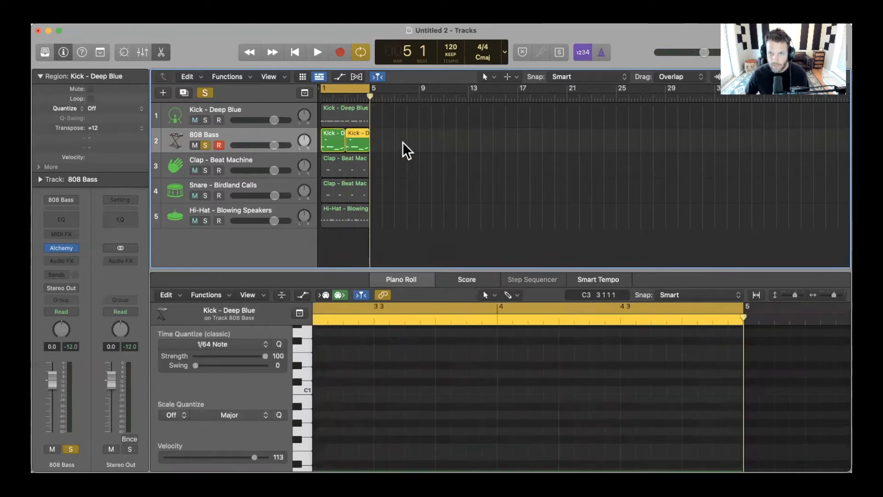
pyautogui.click(317, 140)
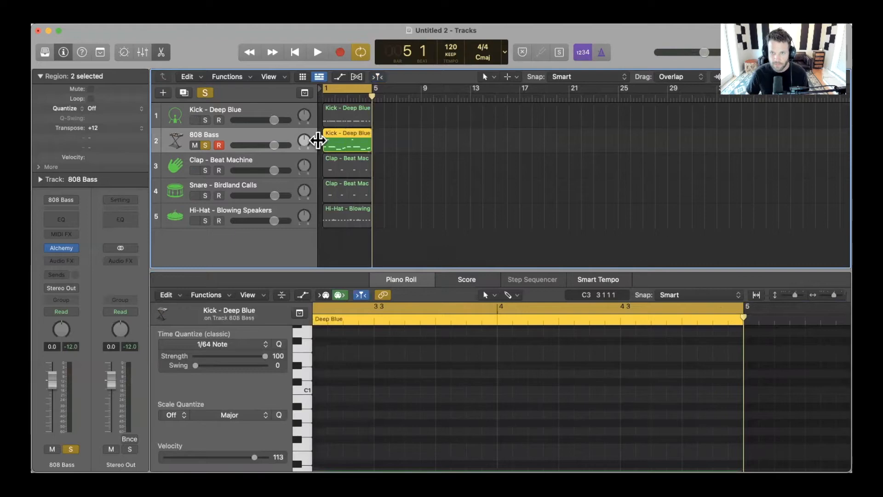
pyautogui.press('super+j')
pyautogui.press('space')
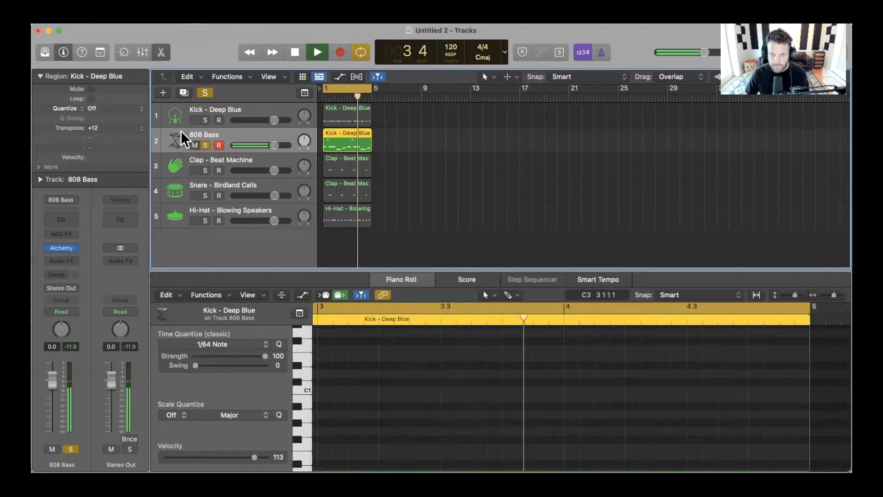
# - Solo the kick alongside the bass, clear both solos and play the whole beat
pyautogui.click(204, 118)
pyautogui.press('space')
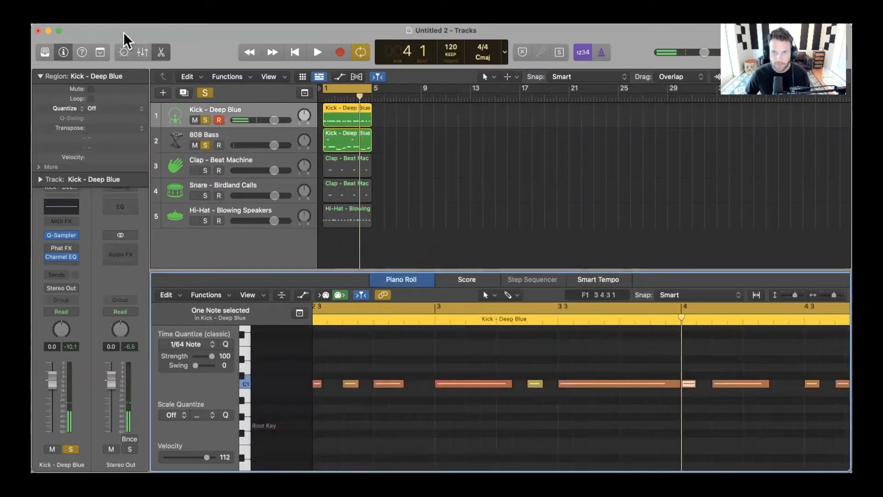
pyautogui.click(204, 119)
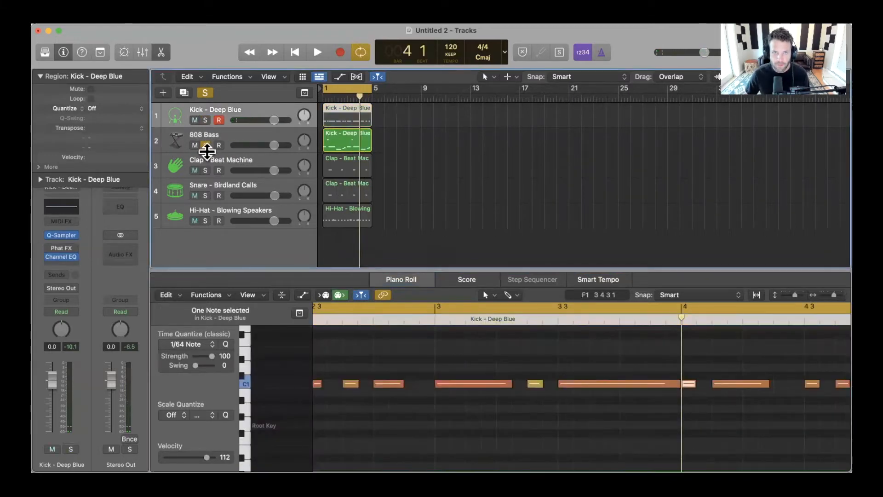
pyautogui.click(205, 144)
pyautogui.press('space')
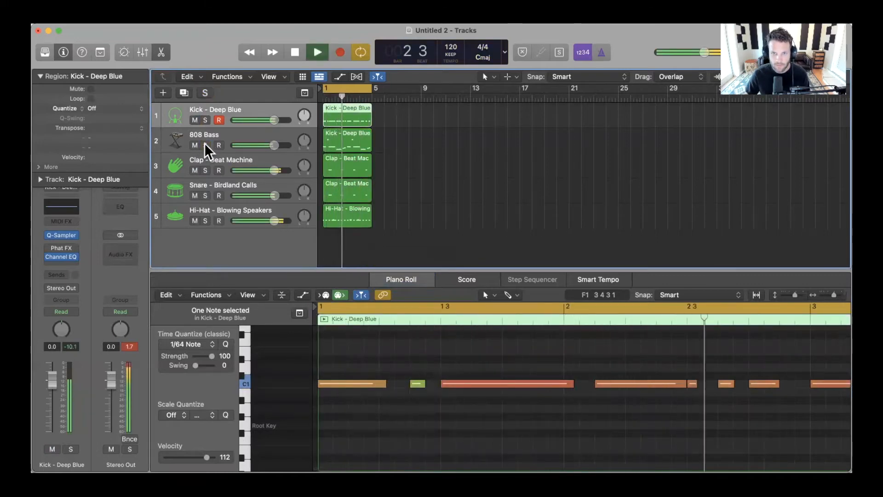
pyautogui.scroll(1, 203, 149)
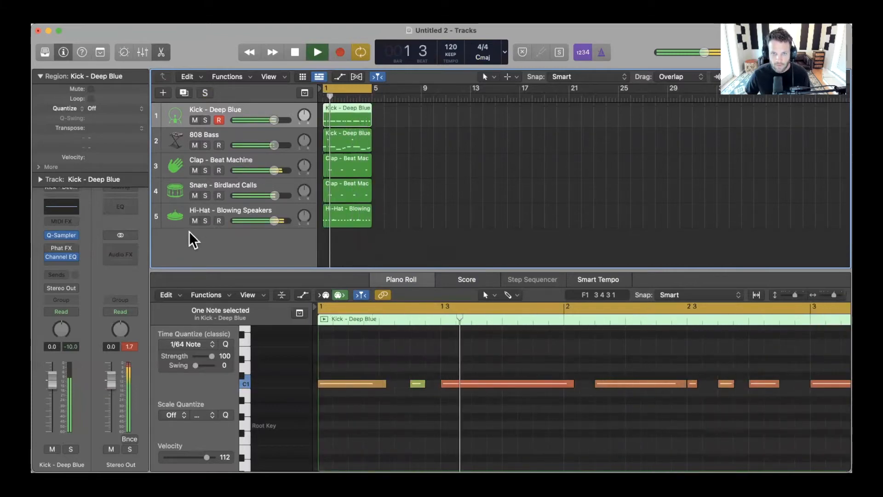
pyautogui.press('space')
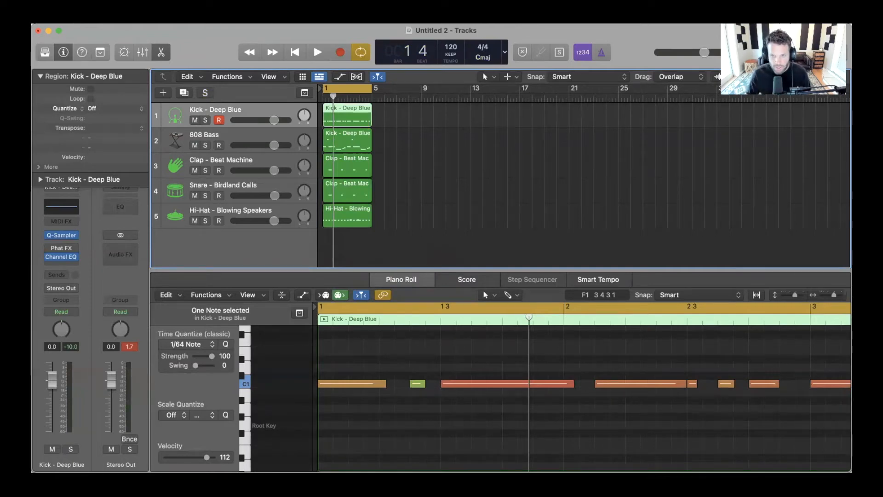
# - Close the editor and create a new Drummer track with the Rock genre
pyautogui.press('e')
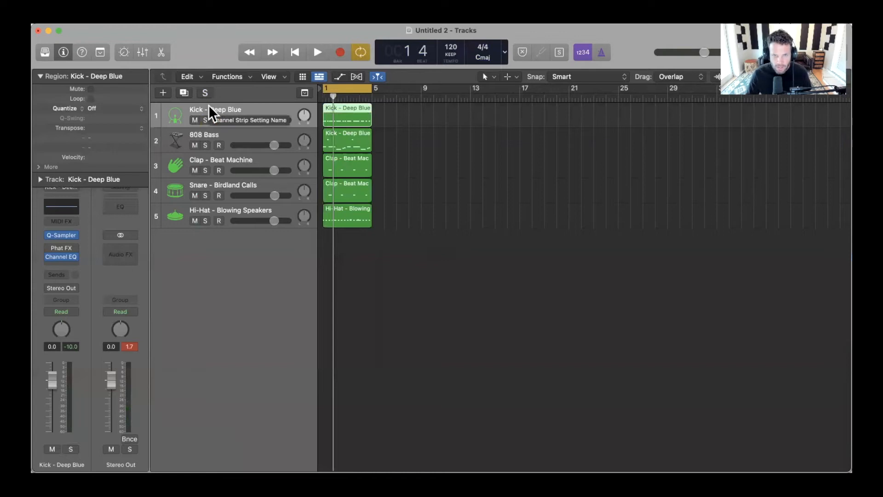
pyautogui.click(164, 93)
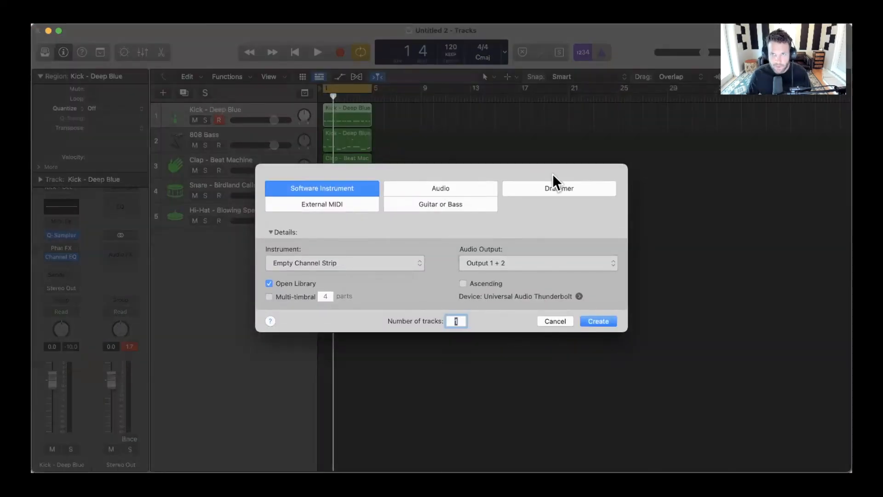
pyautogui.click(582, 189)
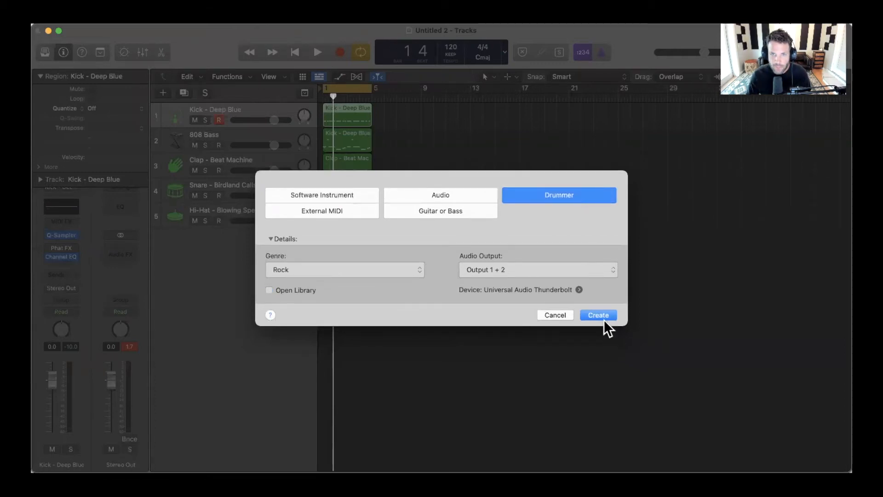
pyautogui.click(590, 311)
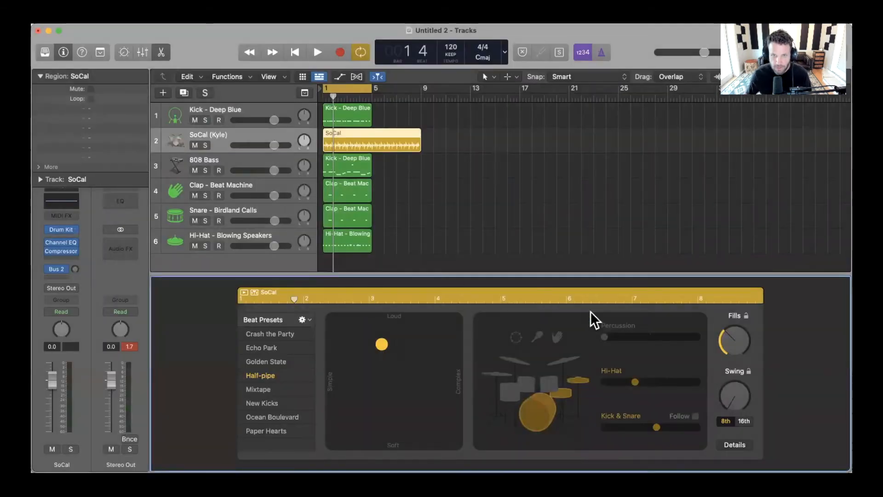
# - Mute every track except the SoCal drummer track, select that track and play its region by itself
pyautogui.scroll(-2, 243, 169)
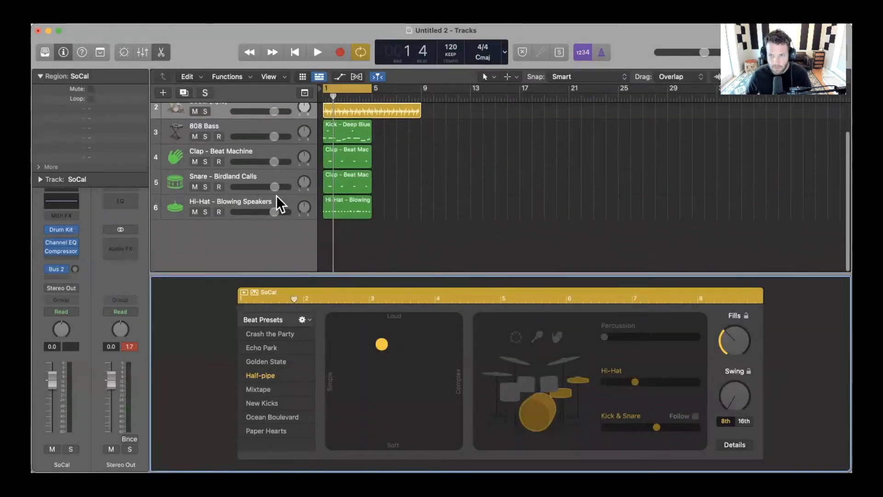
pyautogui.scroll(2, 263, 170)
pyautogui.click(259, 162)
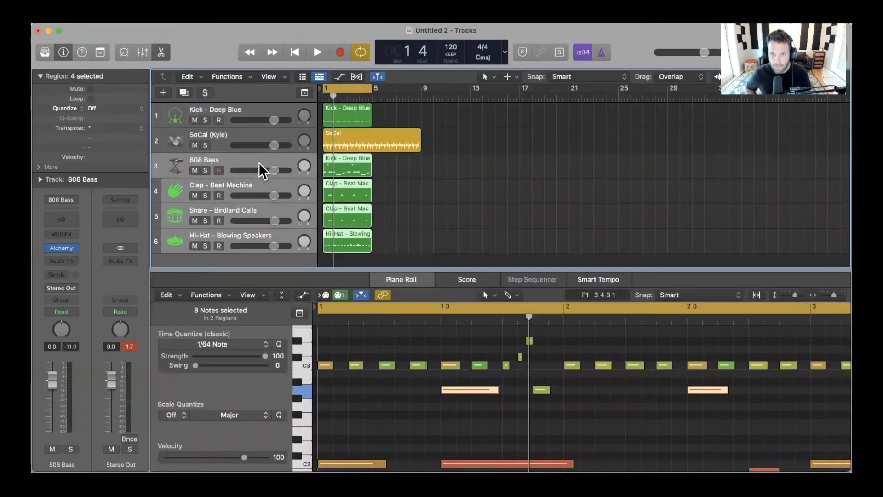
pyautogui.click(217, 134)
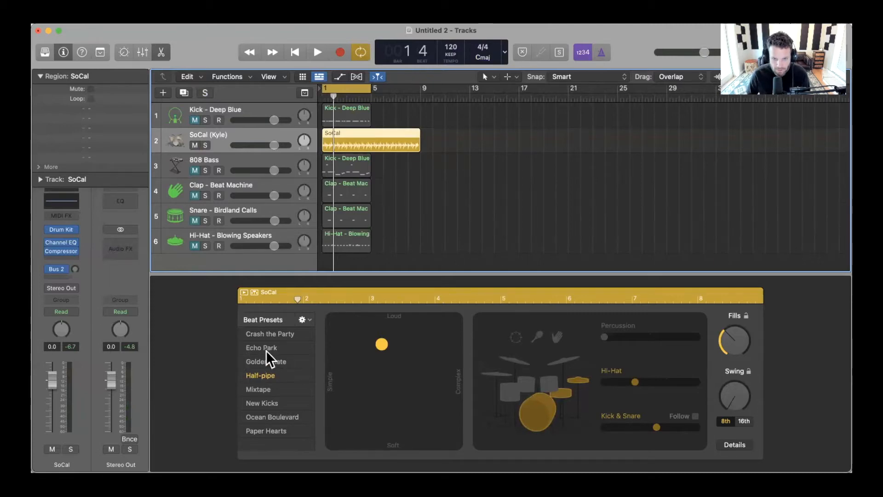
pyautogui.press('space')
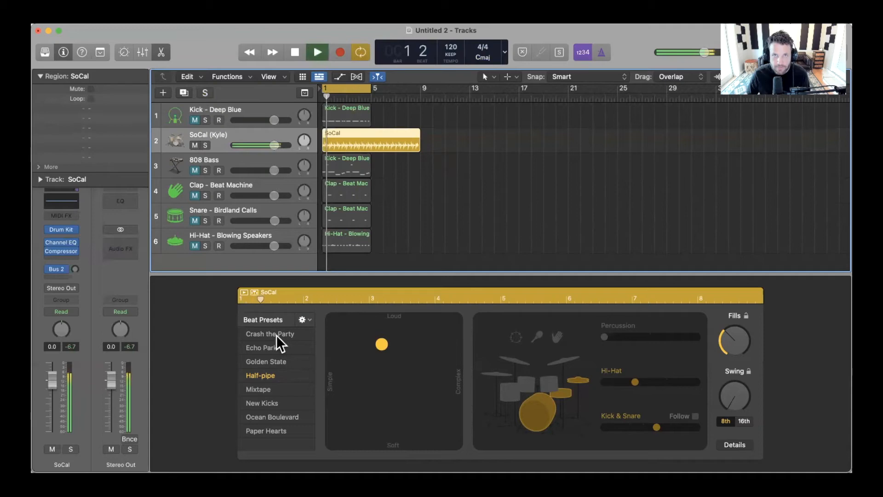
pyautogui.press('space')
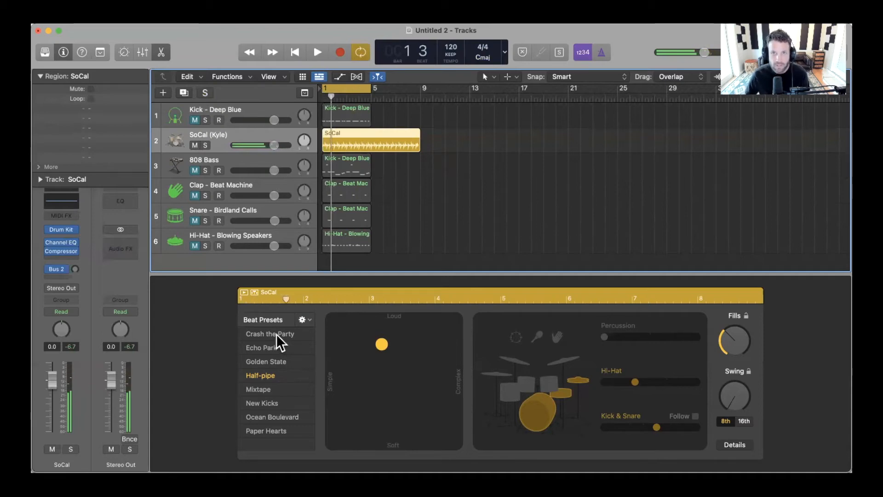
# - Apply the Crash the Party beat preset, view the available Rock drummers in the Library, and play the region
pyautogui.click(276, 334)
pyautogui.press('y')
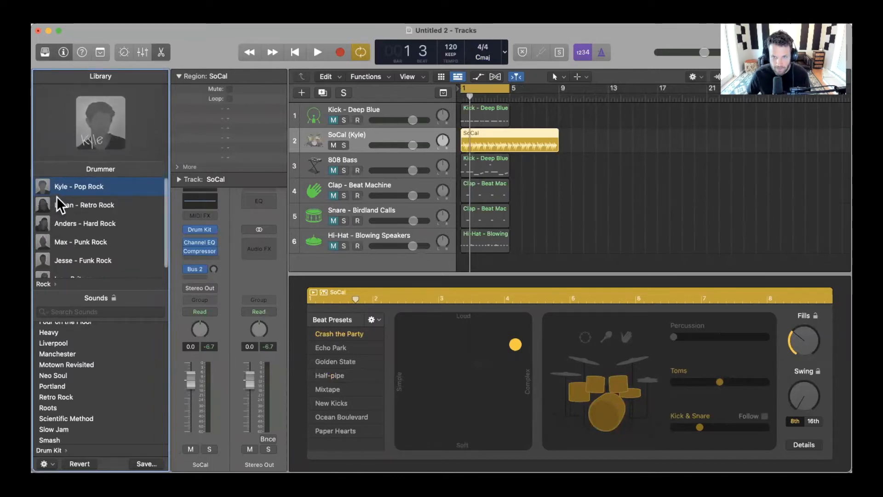
pyautogui.press('y')
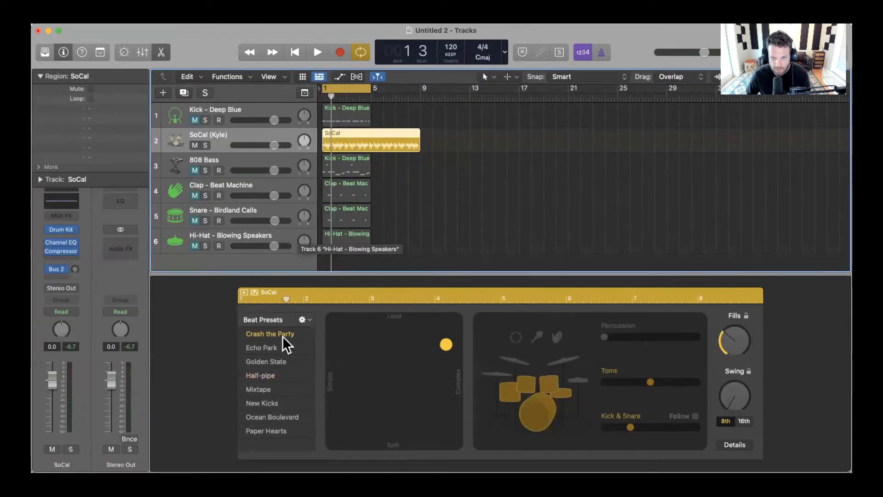
pyautogui.press('space')
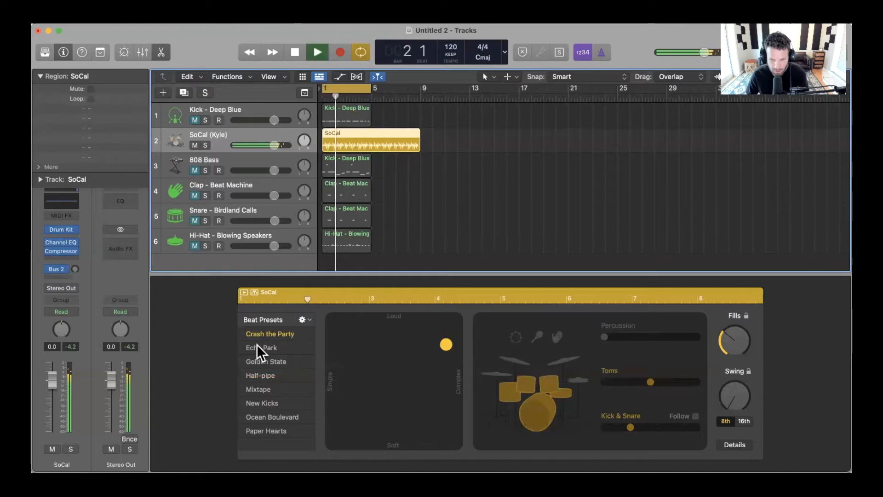
# - Audition the Echo Park and Golden State beat presets and lower the SoCal track's volume to -4.8 dB
pyautogui.click(258, 349)
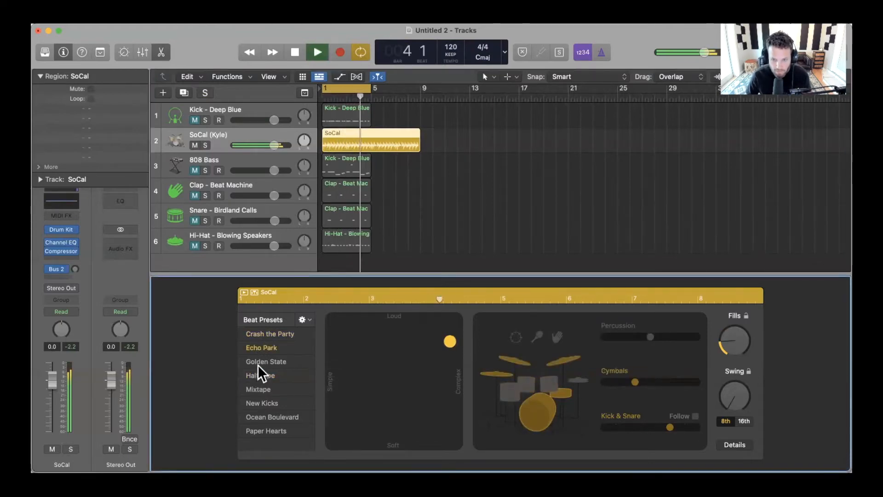
pyautogui.click(258, 362)
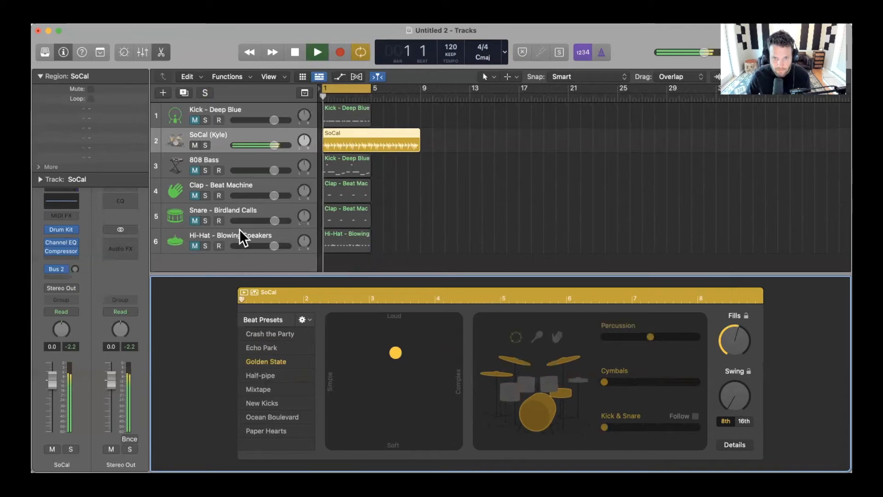
pyautogui.moveTo(263, 145); pyautogui.dragTo(263, 145)
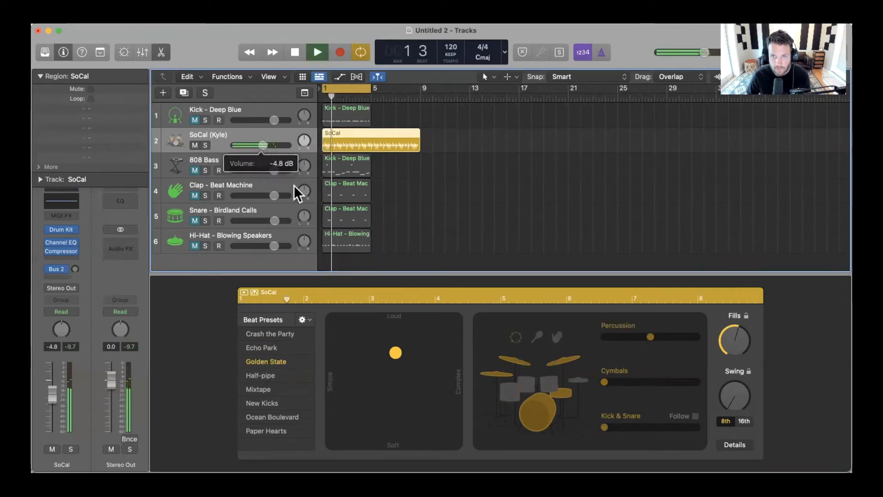
# - Audition the Half-pipe, Mixtape, New Kicks, Ocean Boulevard and Paper Hearts presets, return to New Kicks and stop playback
pyautogui.click(255, 375)
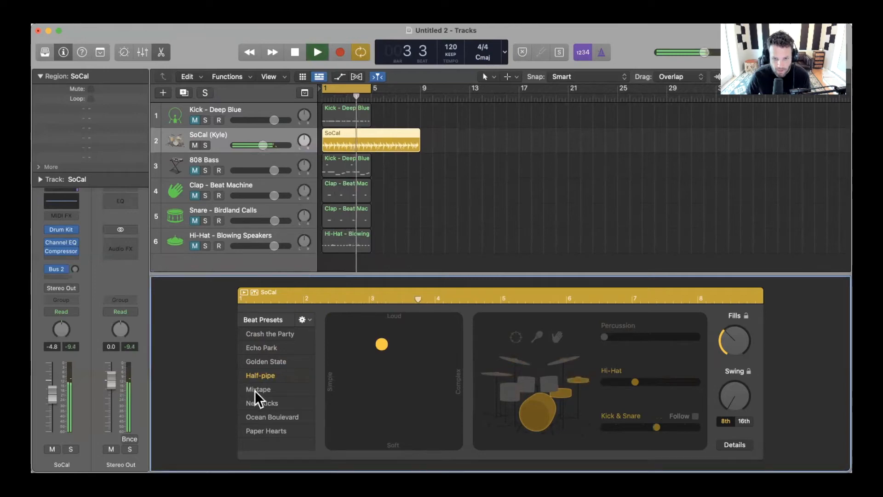
pyautogui.click(256, 388)
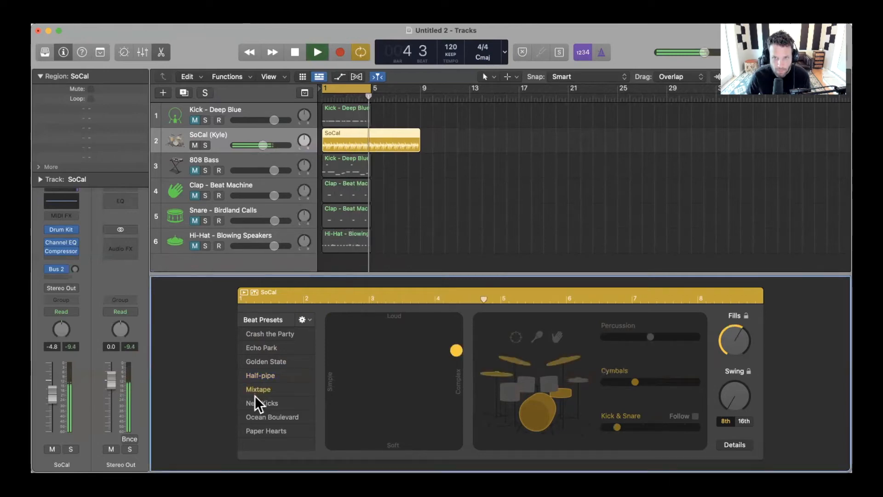
pyautogui.click(255, 403)
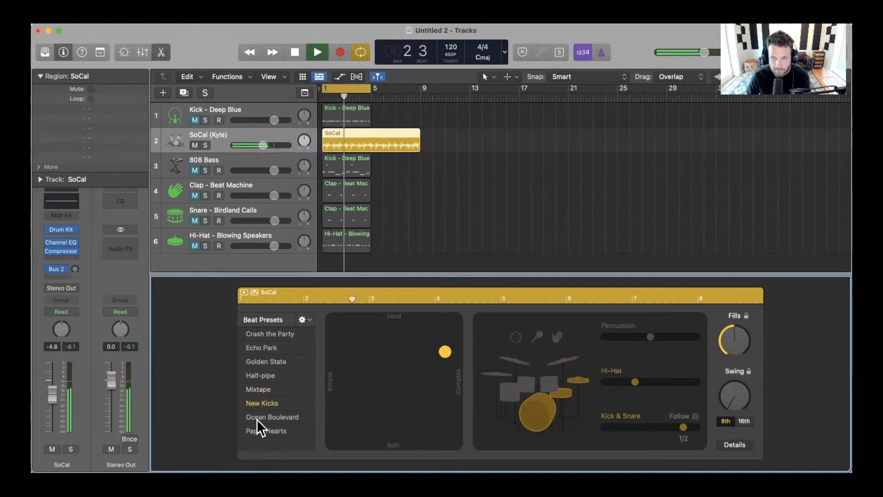
pyautogui.click(257, 418)
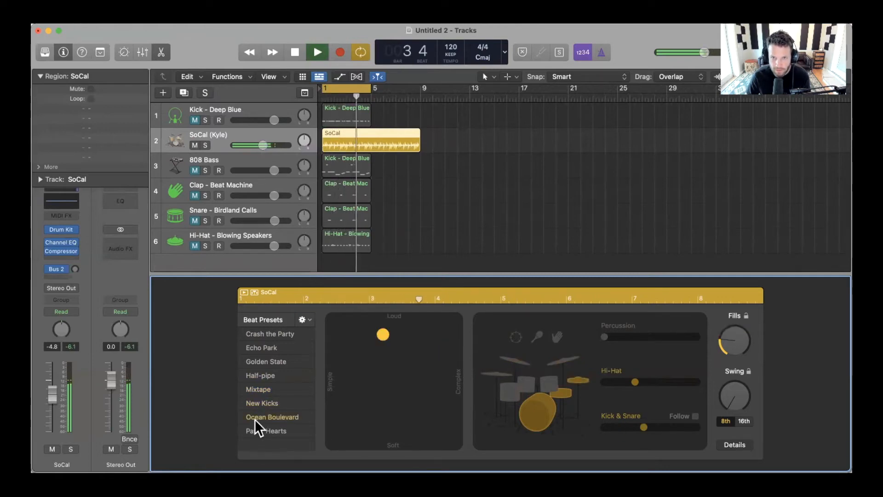
pyautogui.click(257, 429)
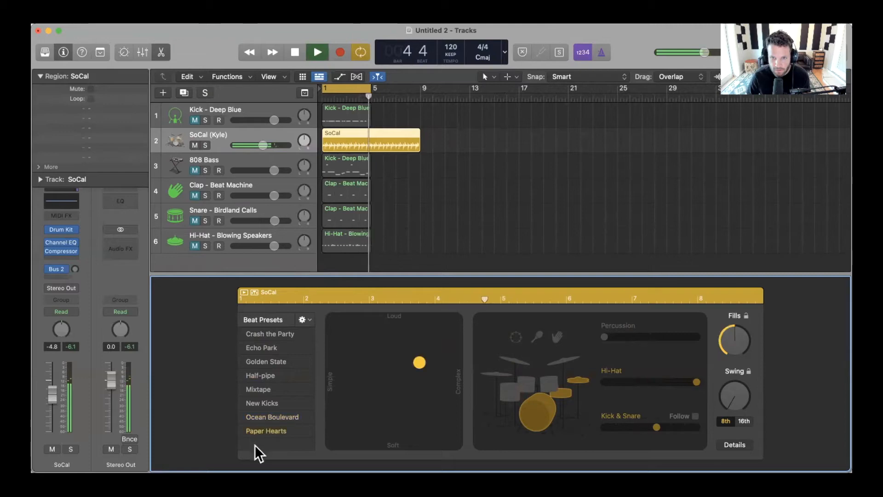
pyautogui.click(260, 403)
pyautogui.press('space')
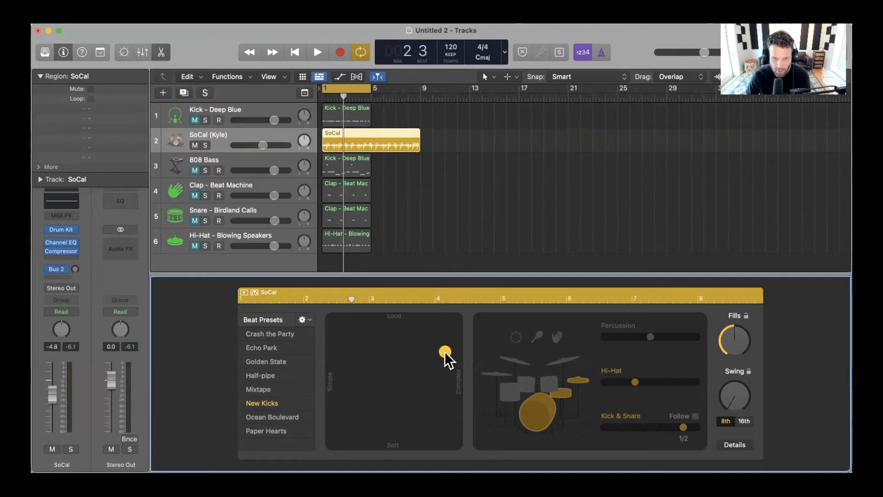
# - During playback, try the drummer's performance puck at simple-soft, complex-soft and centre, leave it at the loudest, most complex corner, and stop
pyautogui.press('space')
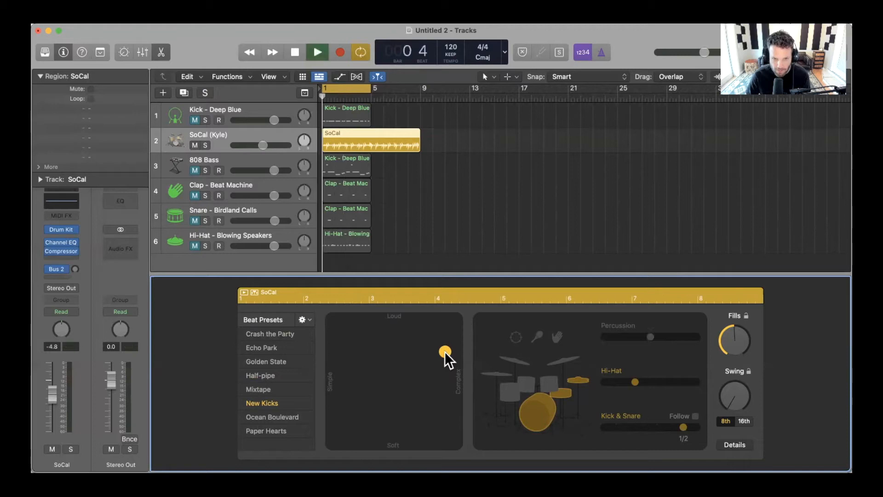
pyautogui.moveTo(444, 351); pyautogui.dragTo(314, 447)
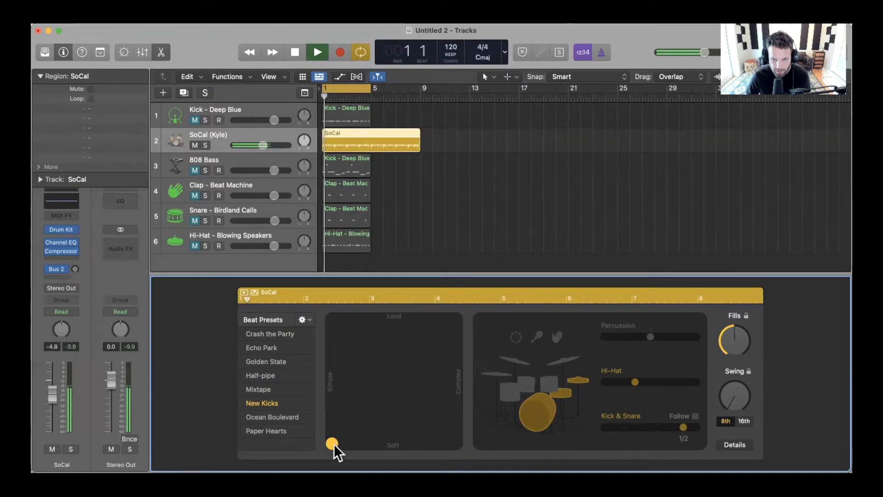
pyautogui.moveTo(333, 443); pyautogui.dragTo(466, 445)
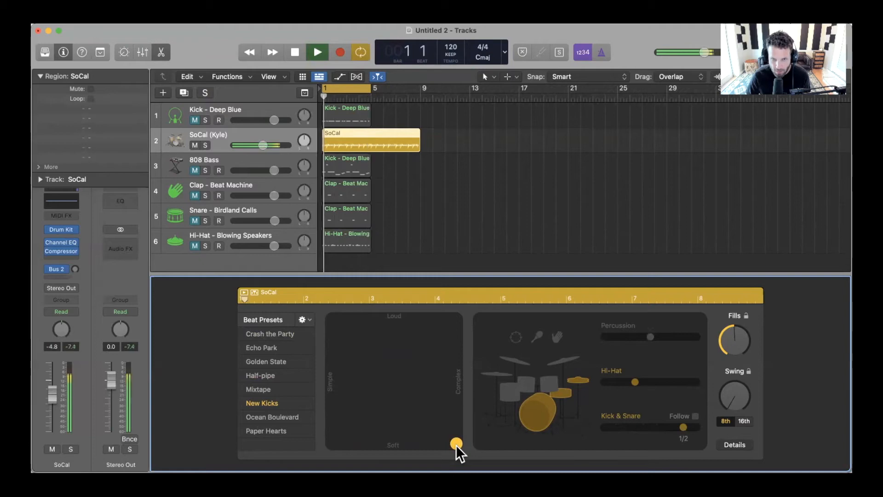
pyautogui.moveTo(456, 445); pyautogui.dragTo(390, 387)
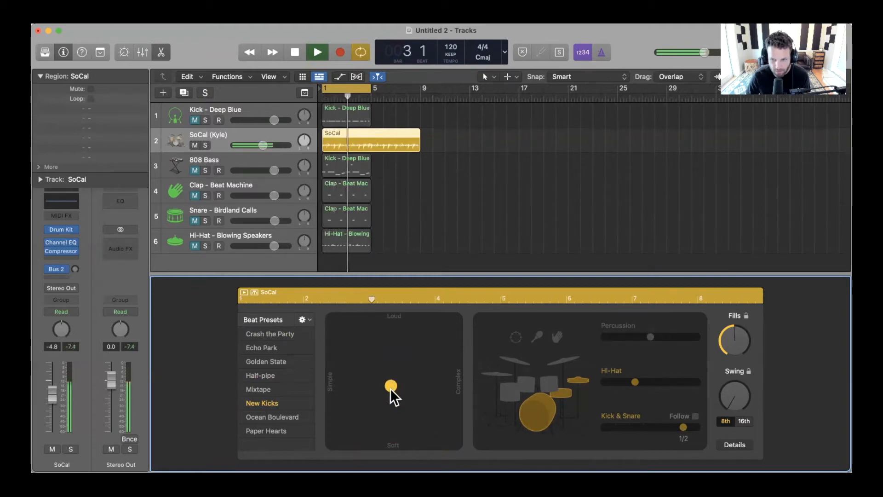
pyautogui.moveTo(391, 387); pyautogui.dragTo(477, 321)
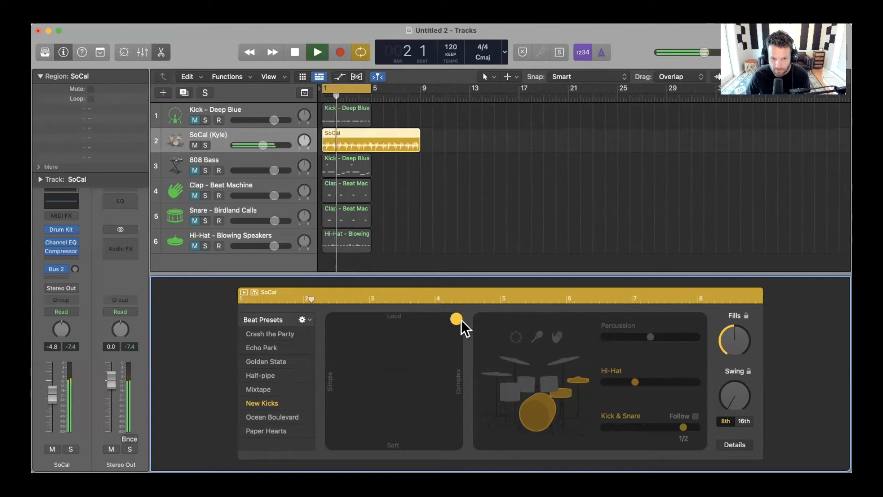
pyautogui.press('space')
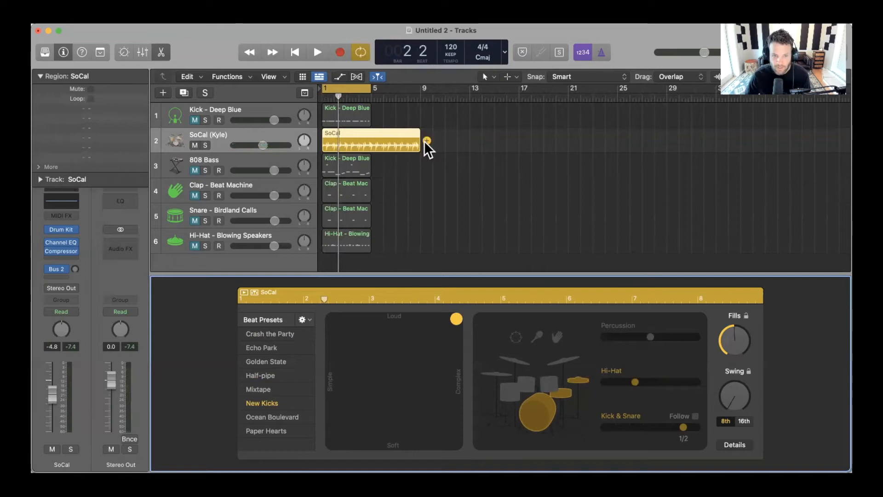
# - Copy the SoCal drummer region to bar 9 and set the cycle range to the copy, bars 9 to 17
pyautogui.moveTo(421, 140)
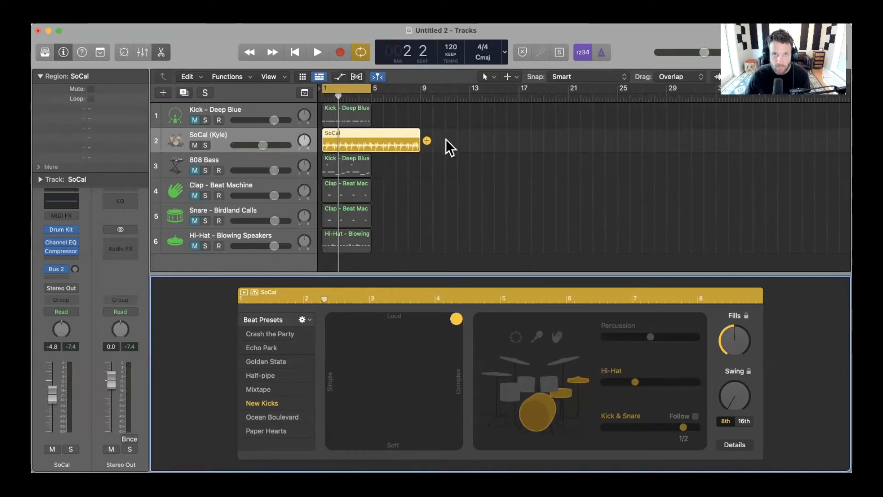
pyautogui.click(406, 144)
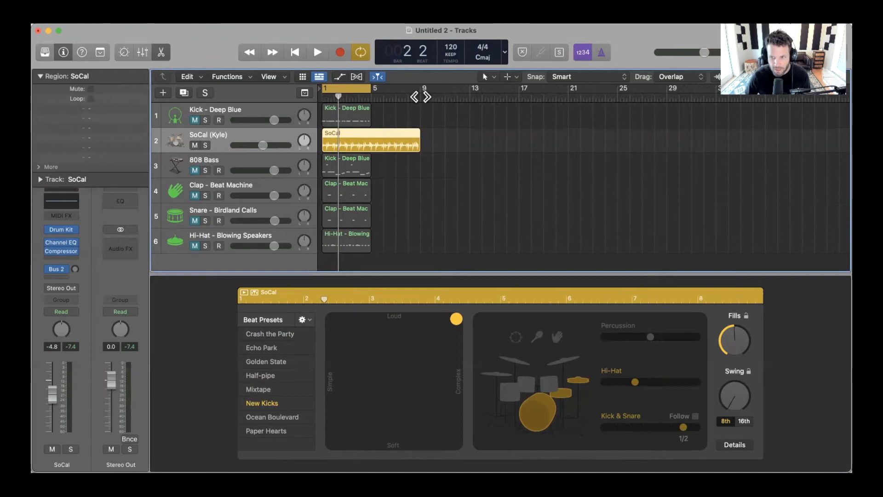
pyautogui.click(420, 93)
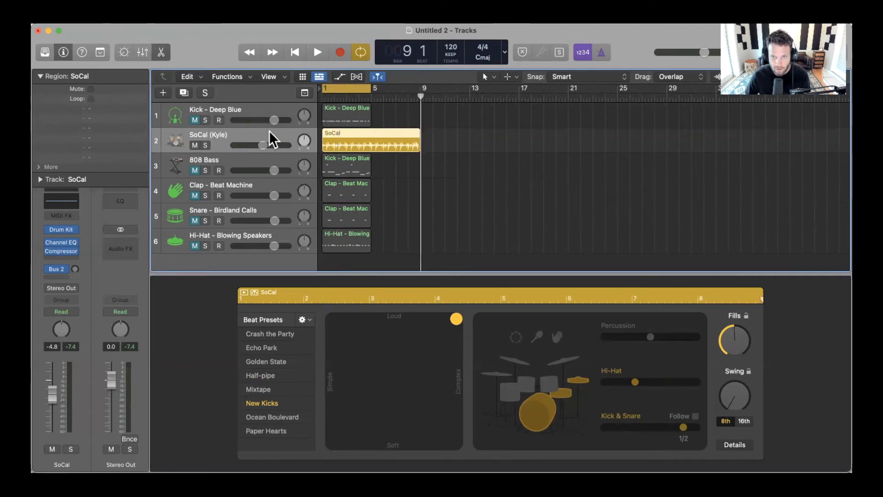
pyautogui.click(482, 146)
pyautogui.press('super+v')
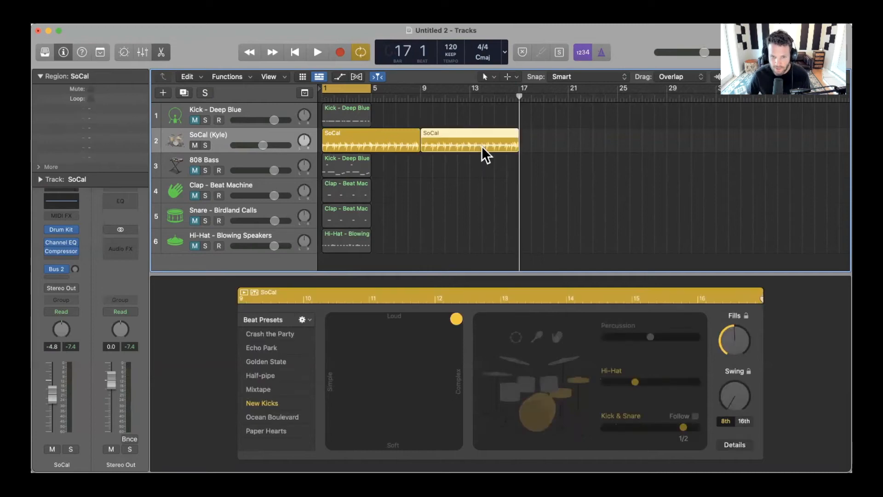
pyautogui.press('super+u')
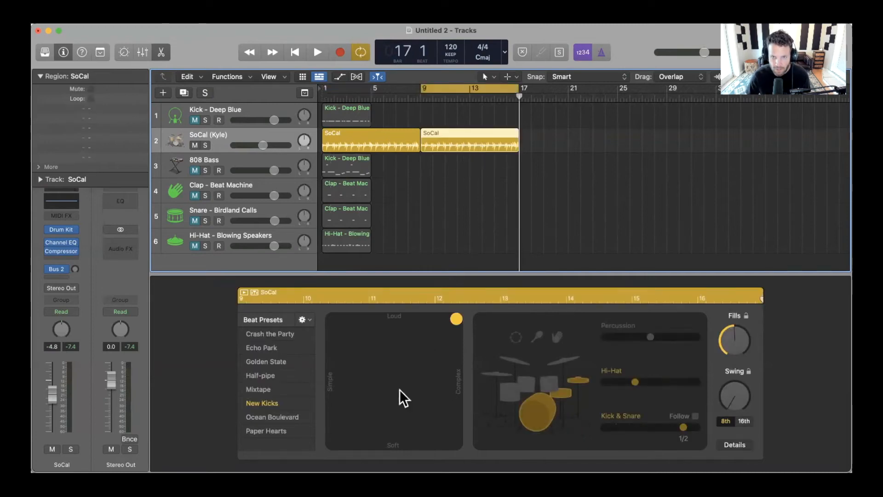
# - Move the copied region's performance puck close to the centre between loud and soft, simple and complex, and play it
pyautogui.moveTo(450, 323); pyautogui.dragTo(387, 376)
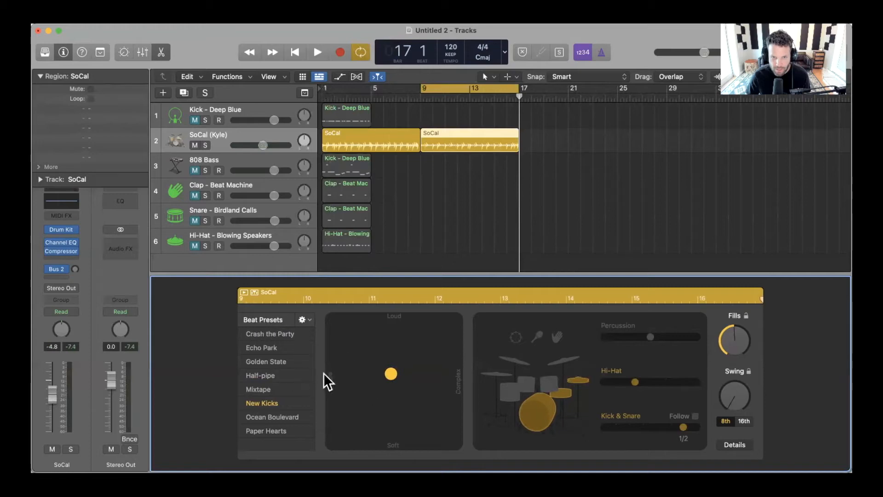
pyautogui.click(389, 378)
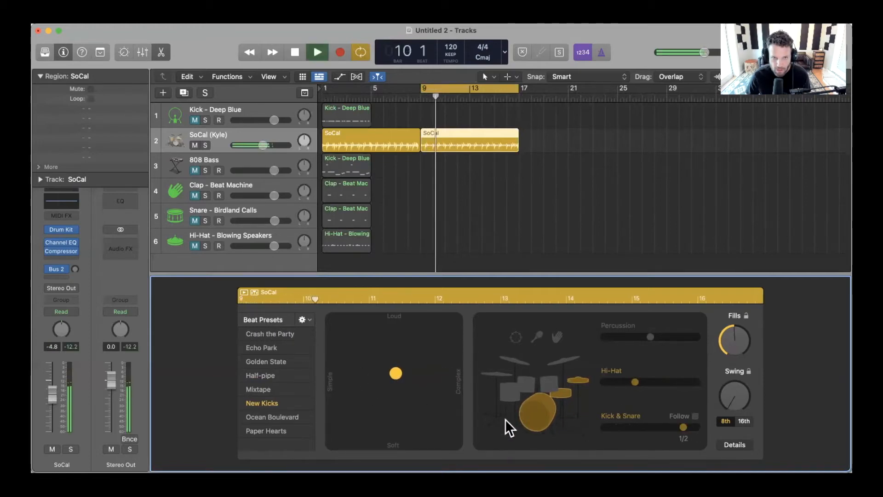
# - Switch off the kick and snare, try the toms and cymbals, and end with kick, snare and toms active in the copied region
pyautogui.click(531, 415)
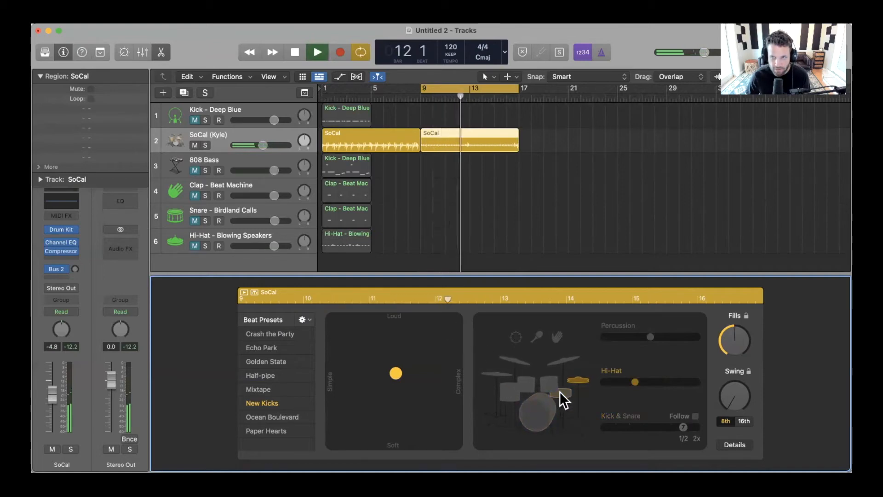
pyautogui.click(507, 392)
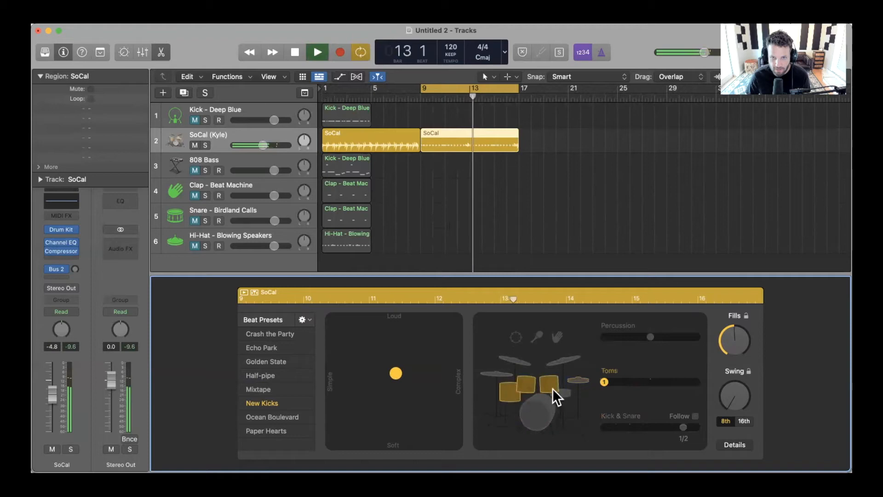
pyautogui.click(497, 374)
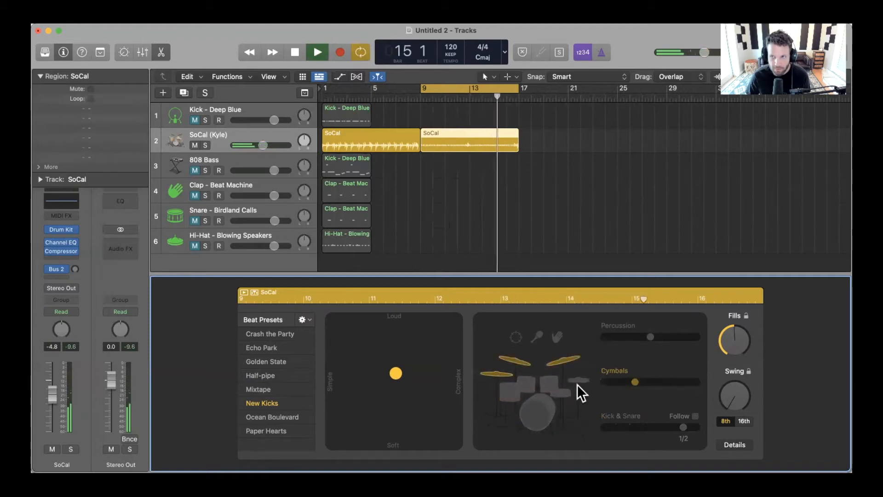
pyautogui.click(560, 392)
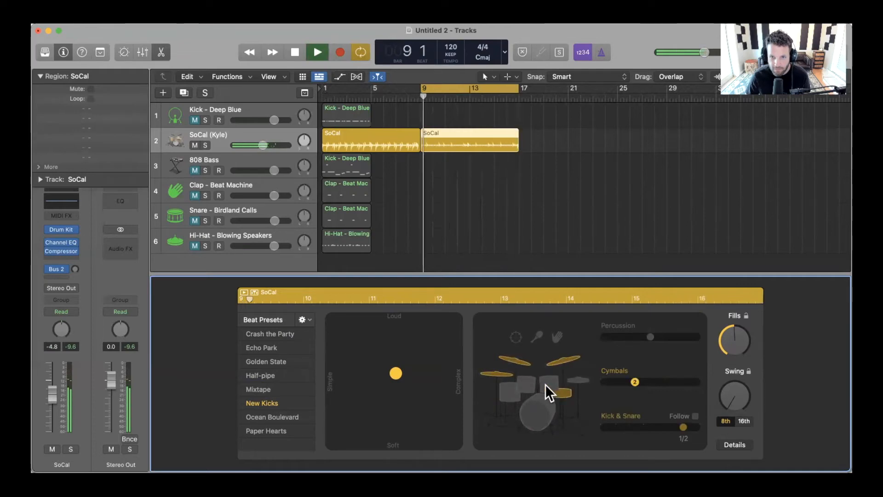
pyautogui.click(546, 386)
pyautogui.click(537, 402)
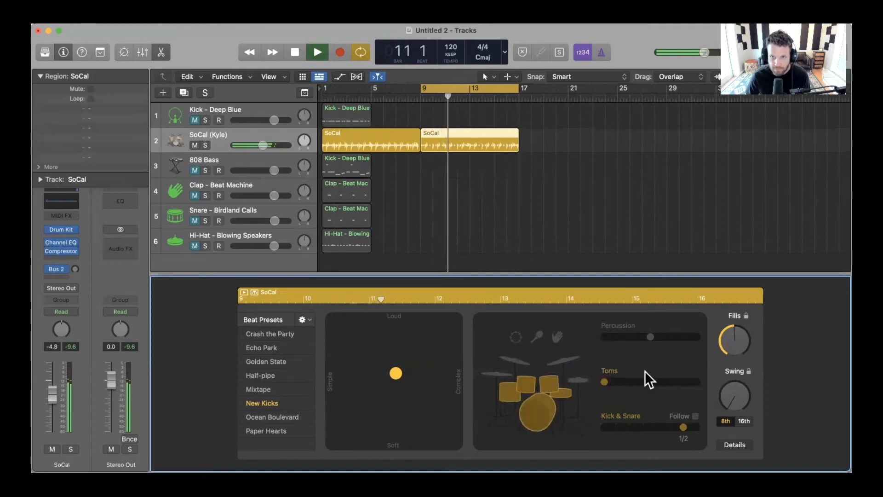
# - During playback, try the tambourine and the shaker with different percussion patterns, and settle on handclaps at the middle percussion pattern
pyautogui.click(516, 339)
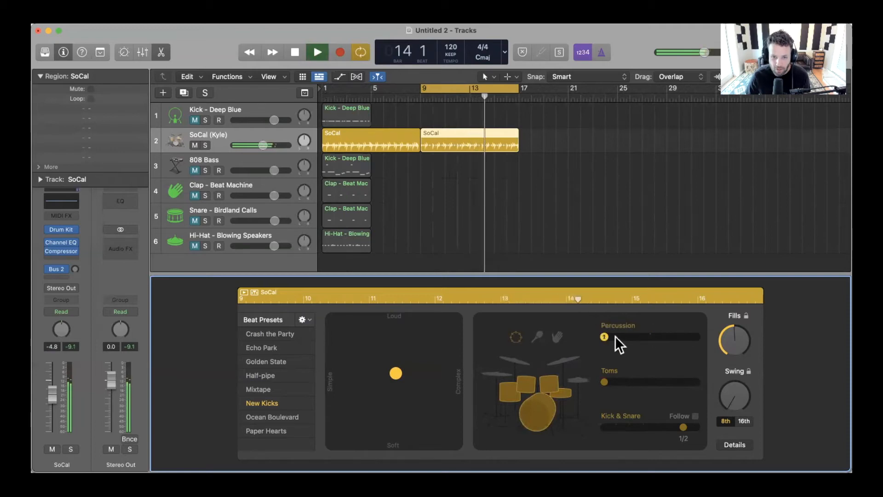
pyautogui.moveTo(661, 338)
pyautogui.mouseDown()
pyautogui.moveTo(697, 338)
pyautogui.moveTo(660, 338)
pyautogui.mouseUp()
pyautogui.click(539, 336)
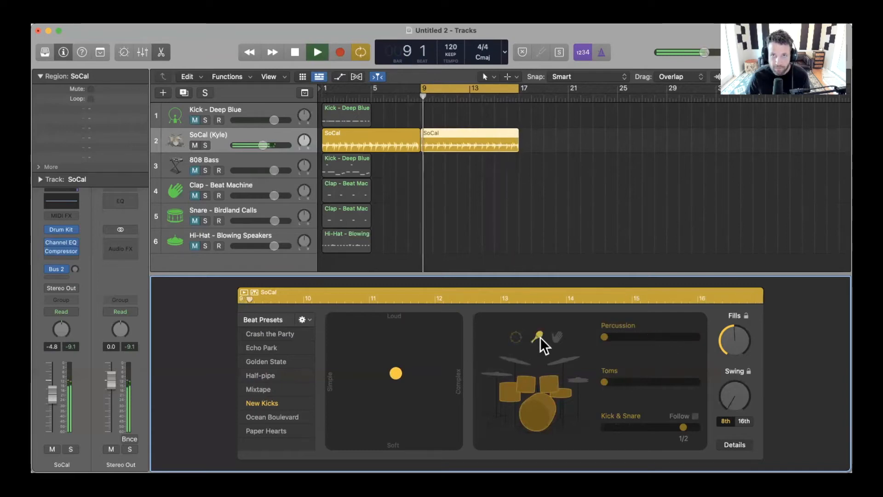
pyautogui.moveTo(614, 336); pyautogui.dragTo(684, 338)
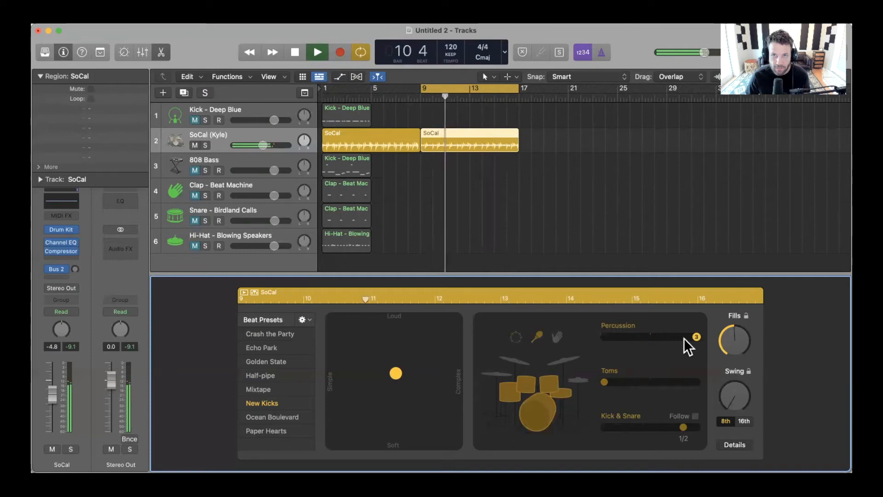
pyautogui.click(557, 337)
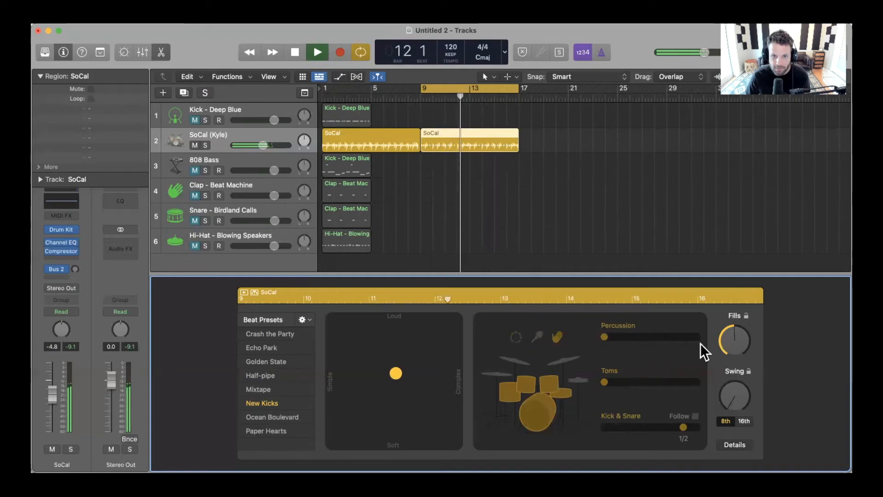
pyautogui.click(650, 337)
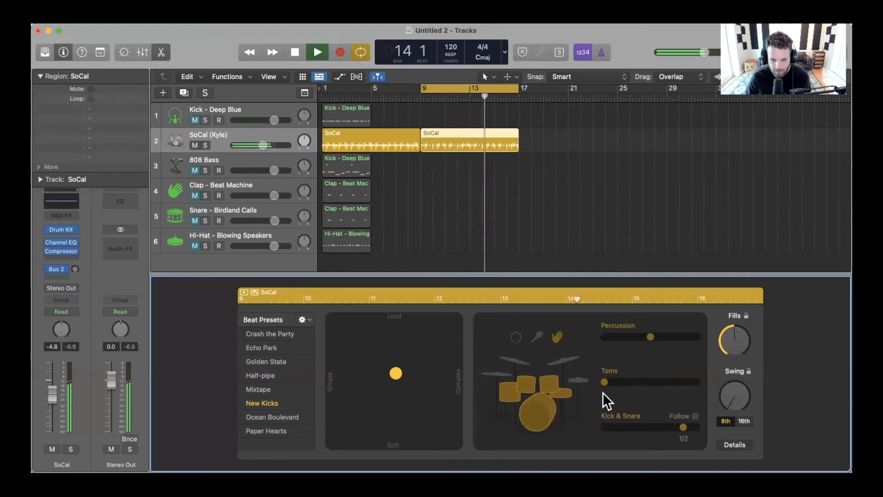
# - Compare tom patterns and settle on 2, and move the kick and snare through patterns 2 and 3 to the fourth one
pyautogui.moveTo(603, 383); pyautogui.dragTo(634, 385)
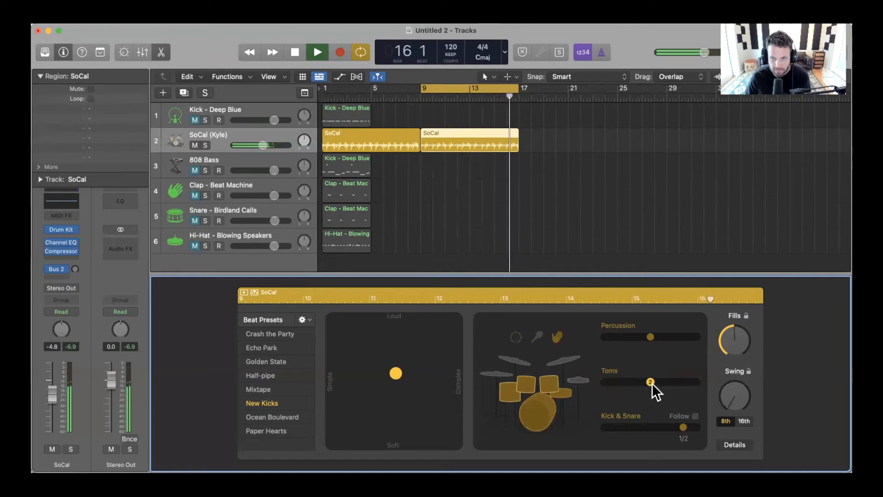
pyautogui.moveTo(650, 383); pyautogui.dragTo(697, 383)
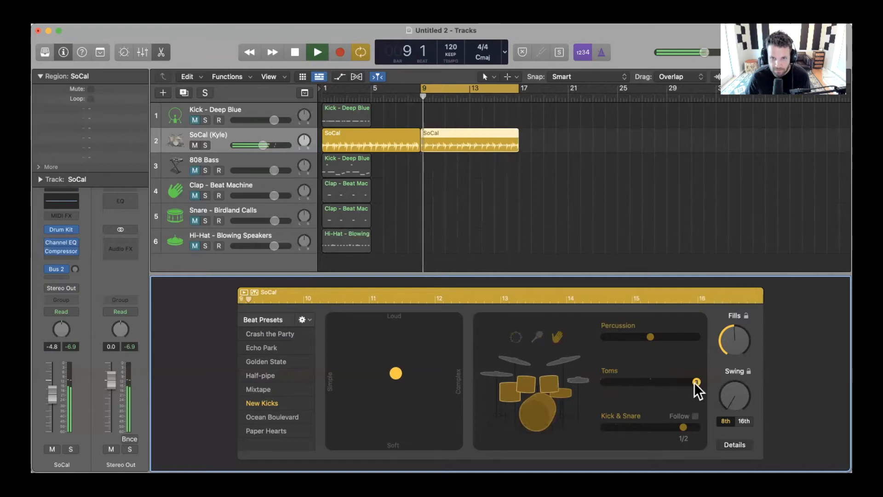
pyautogui.moveTo(697, 382); pyautogui.dragTo(665, 383)
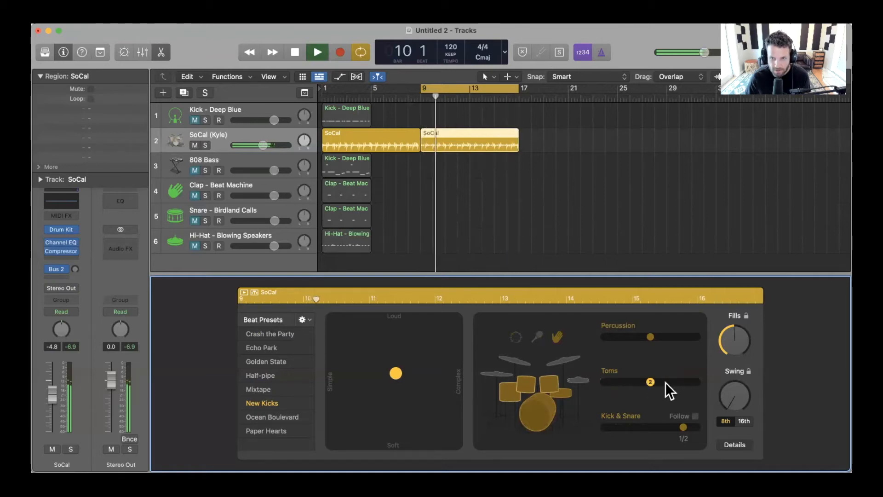
pyautogui.click(615, 428)
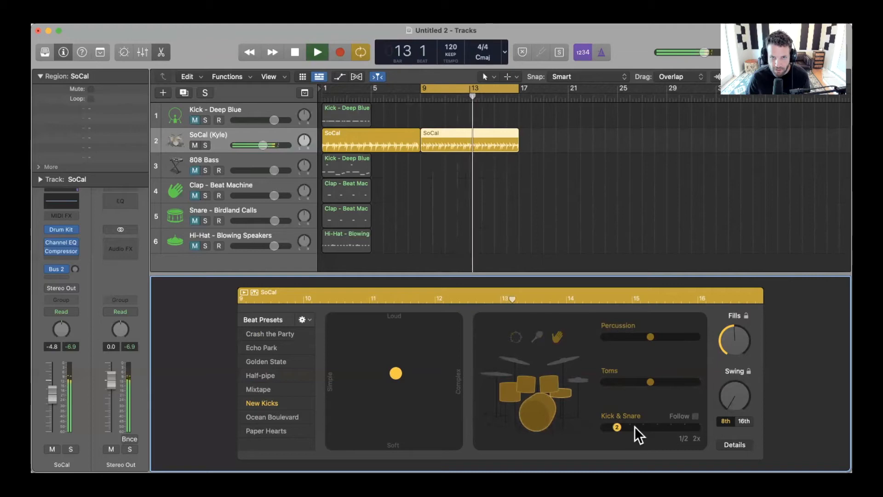
pyautogui.click(630, 426)
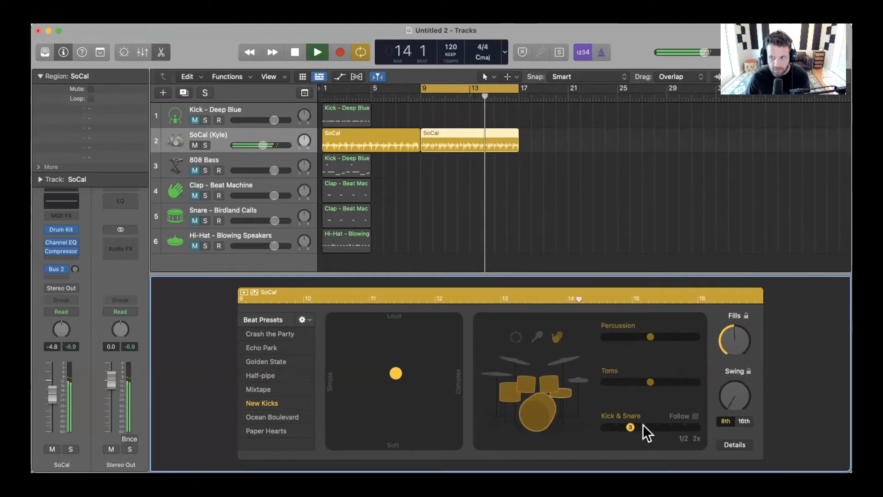
pyautogui.click(642, 425)
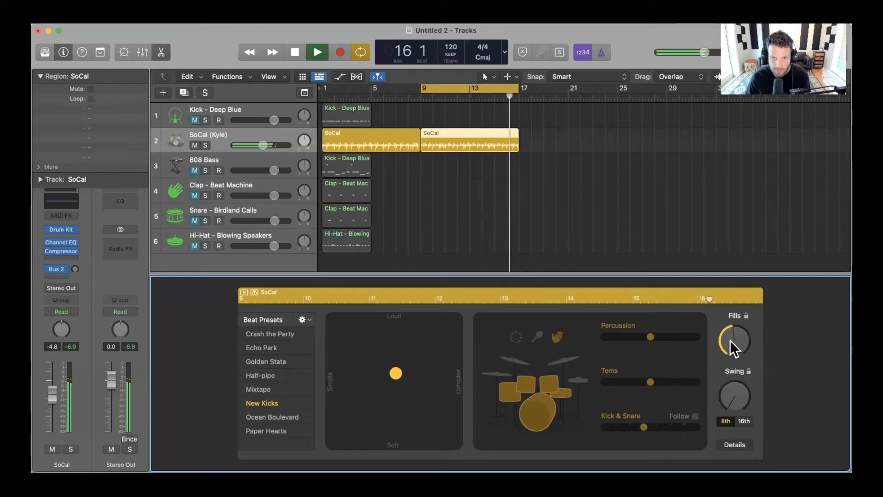
# - Try maximum fills and settle slightly above halfway, raise the 8th-note swing well past halfway, and stop playback
pyautogui.moveTo(730, 341); pyautogui.dragTo(730, 363)
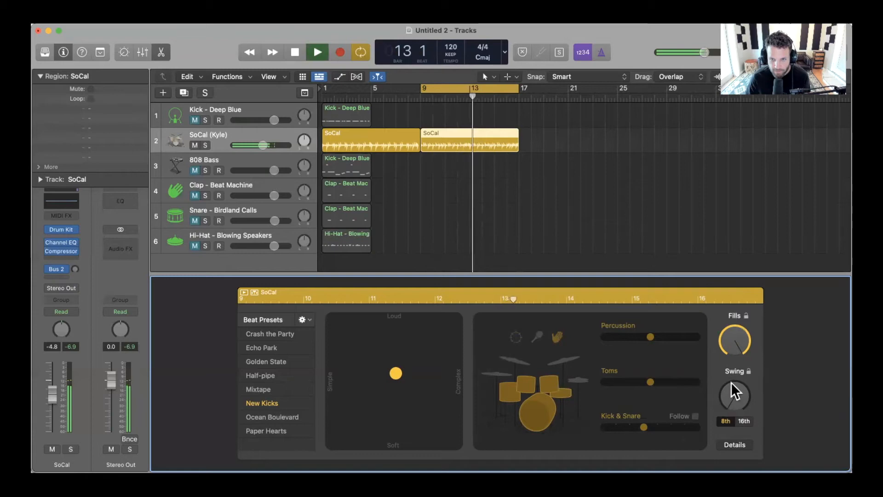
pyautogui.moveTo(730, 340); pyautogui.dragTo(730, 355)
pyautogui.moveTo(735, 411); pyautogui.dragTo(736, 397)
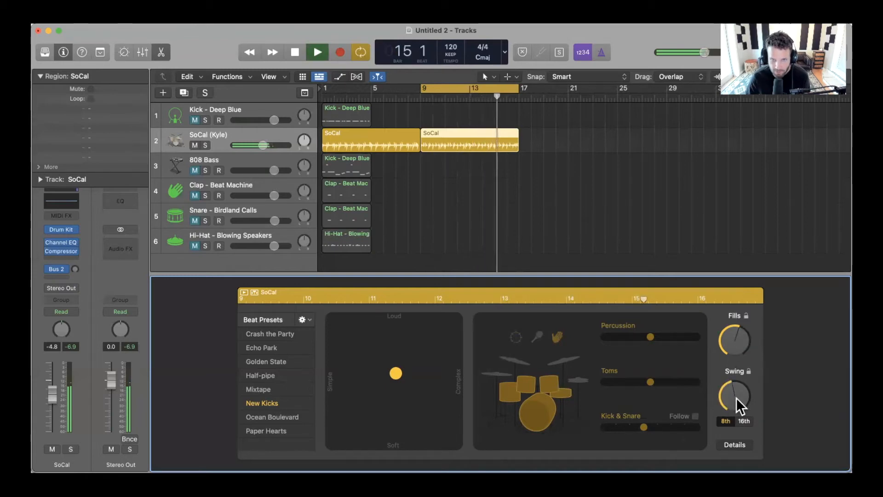
pyautogui.moveTo(736, 397)
pyautogui.mouseDown()
pyautogui.moveTo(736, 385)
pyautogui.moveTo(736, 393)
pyautogui.mouseUp()
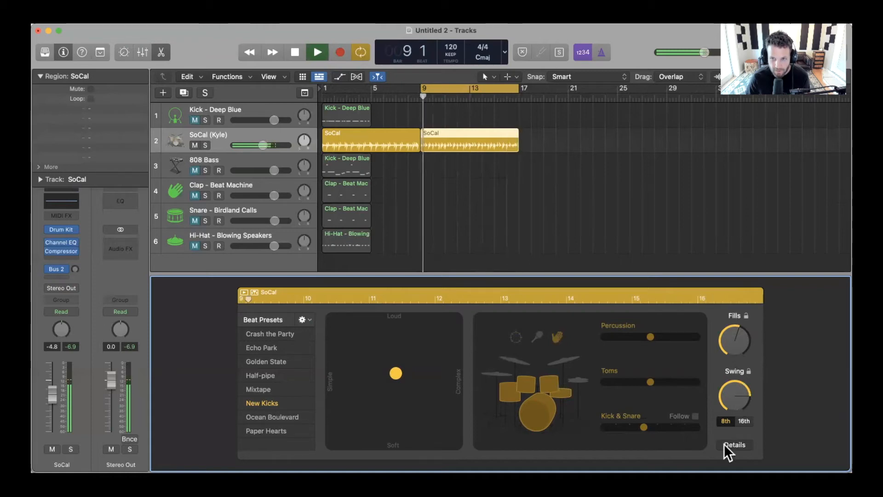
pyautogui.press('space')
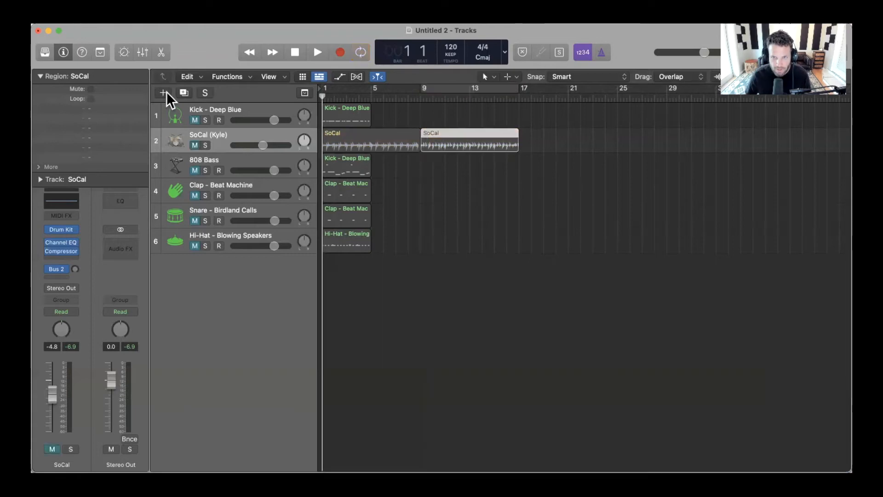
# - Create a software instrument track, load Drum Machine Designer as its instrument, and close the empty kit's plug-in window
pyautogui.click(164, 92)
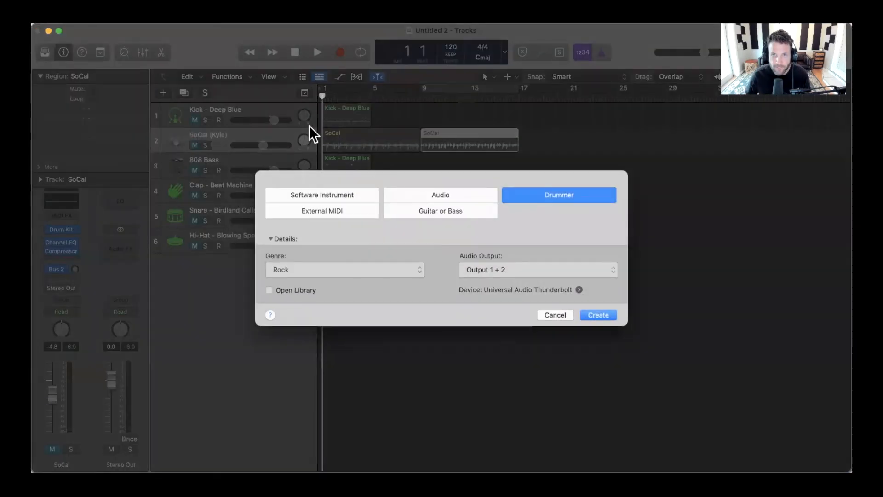
pyautogui.click(349, 193)
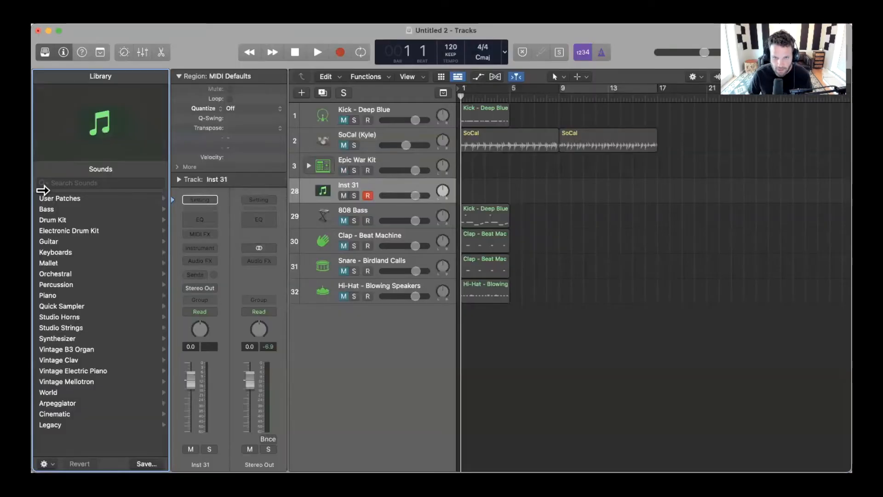
pyautogui.press('y')
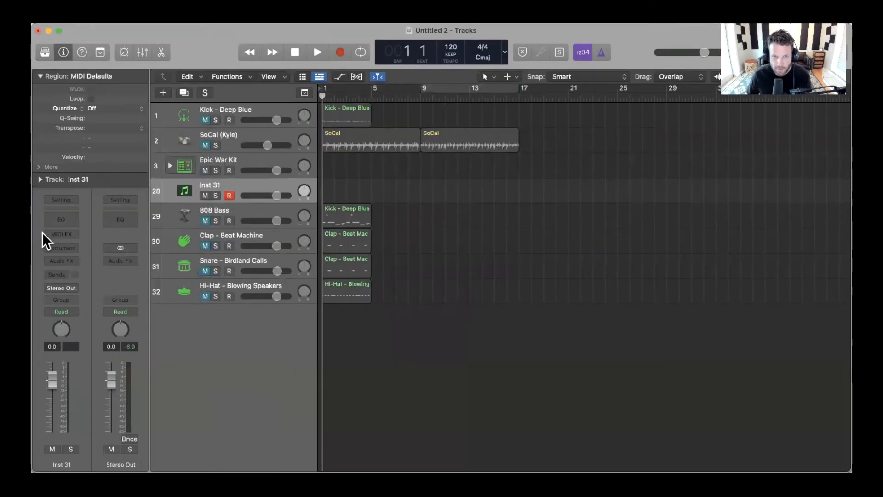
pyautogui.click(74, 248)
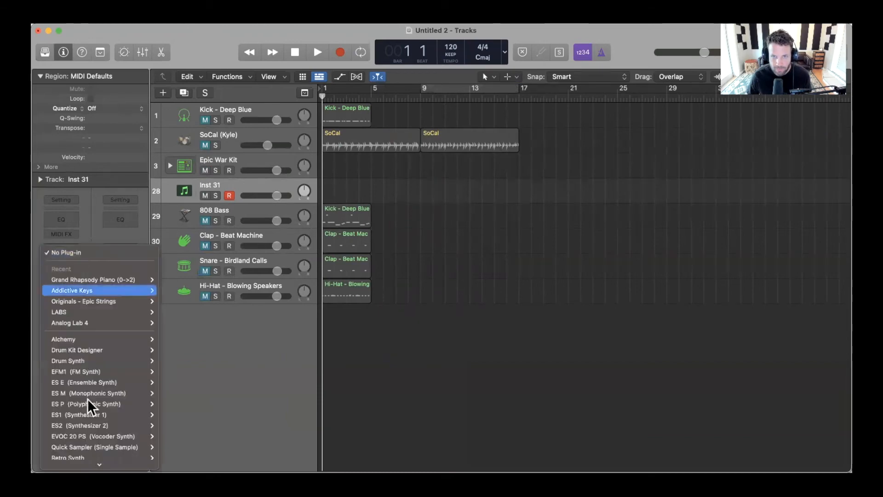
pyautogui.scroll(-5, 87, 399)
pyautogui.scroll(-2, 100, 287)
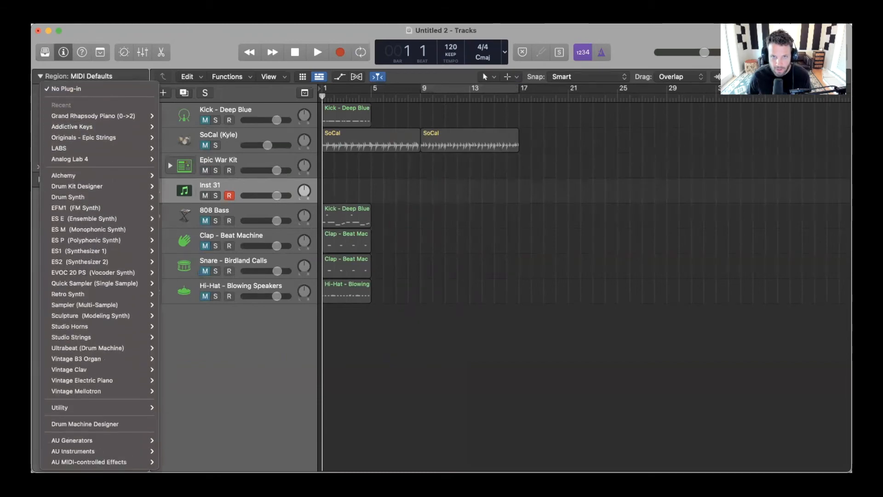
pyautogui.click(101, 427)
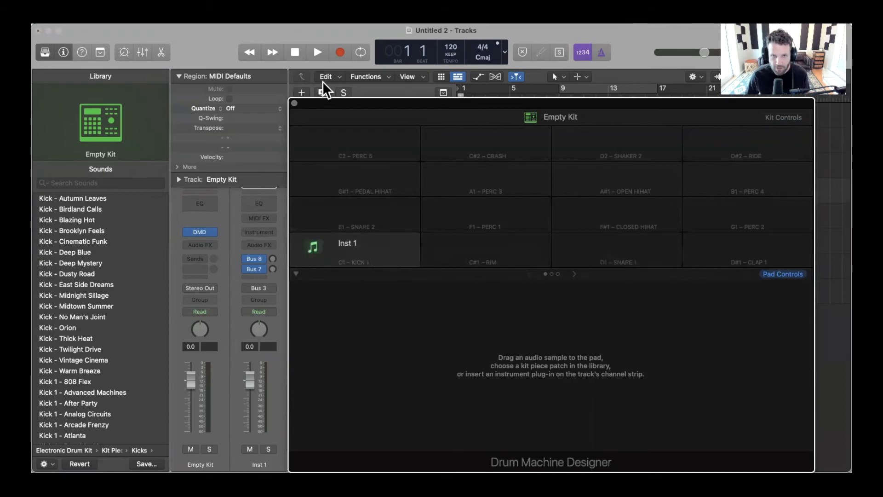
pyautogui.click(294, 103)
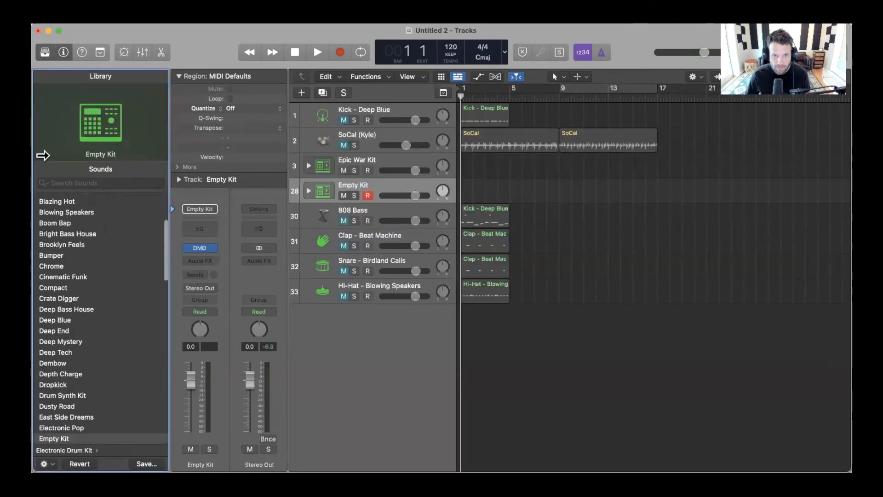
# - Search the library for "epic war", load the Epic War Kit patch on the new track, and lower its volume to -8.4 dB
pyautogui.click(71, 182)
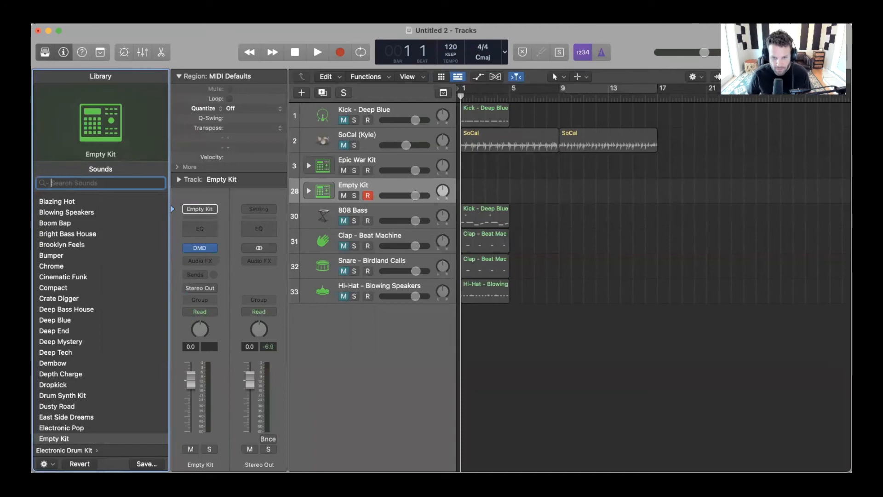
pyautogui.write('epic war')
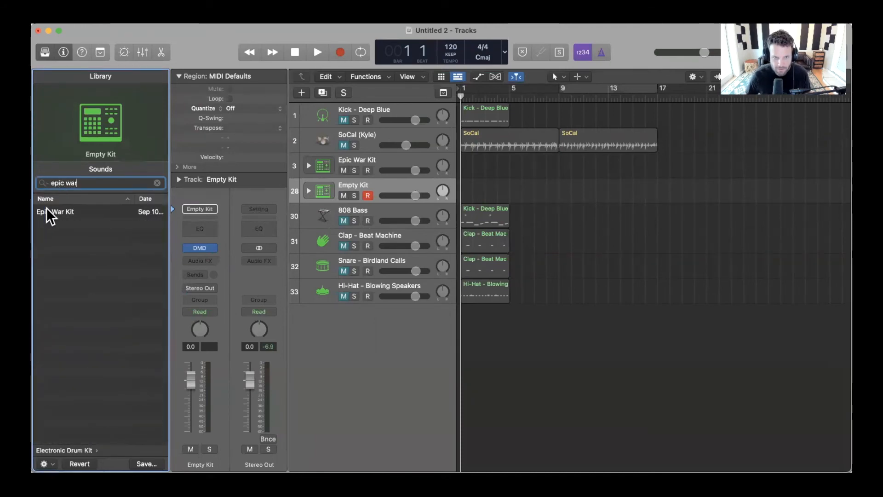
pyautogui.click(50, 215)
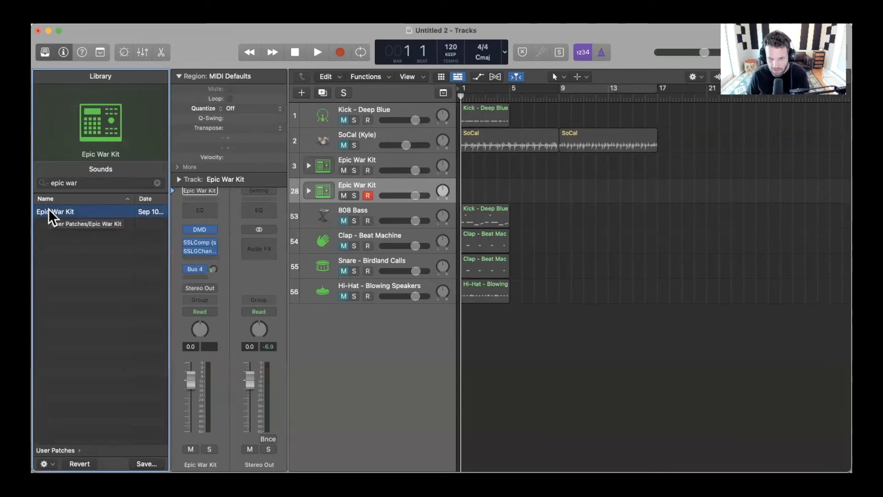
pyautogui.press('y')
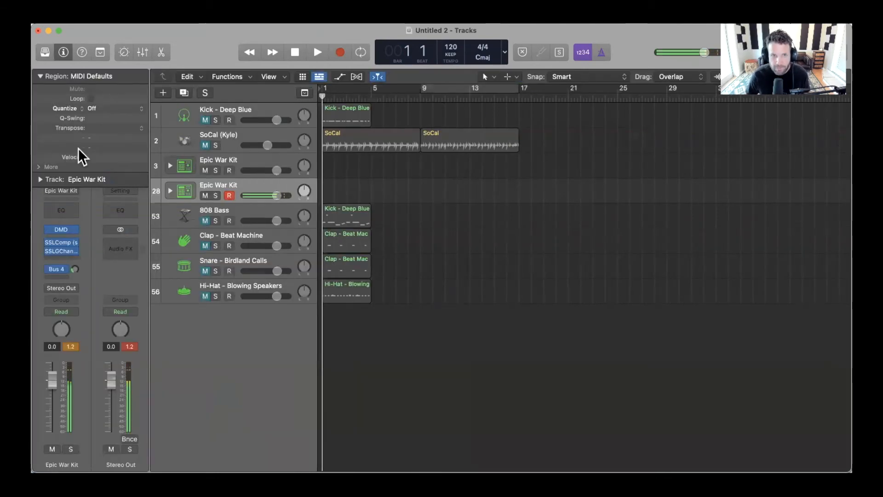
pyautogui.moveTo(276, 195); pyautogui.dragTo(250, 194)
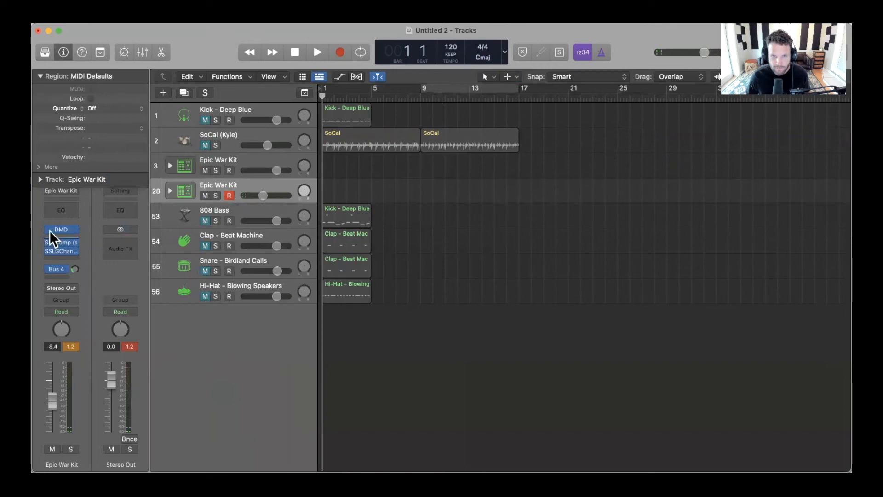
# - Look through the Epic War Kit's pads, audition several kicks, snares and toms, including Monster Kick 01 and Epic Toms C, and close the plug-in window
pyautogui.click(61, 228)
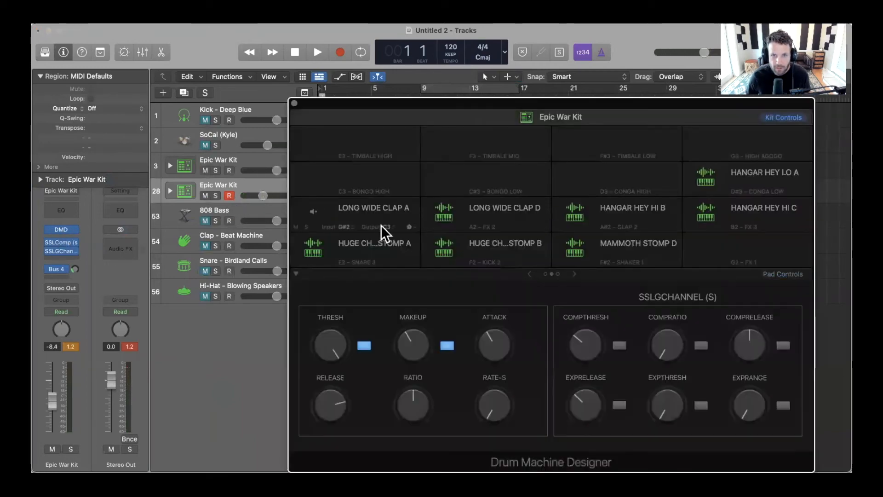
pyautogui.click(320, 252)
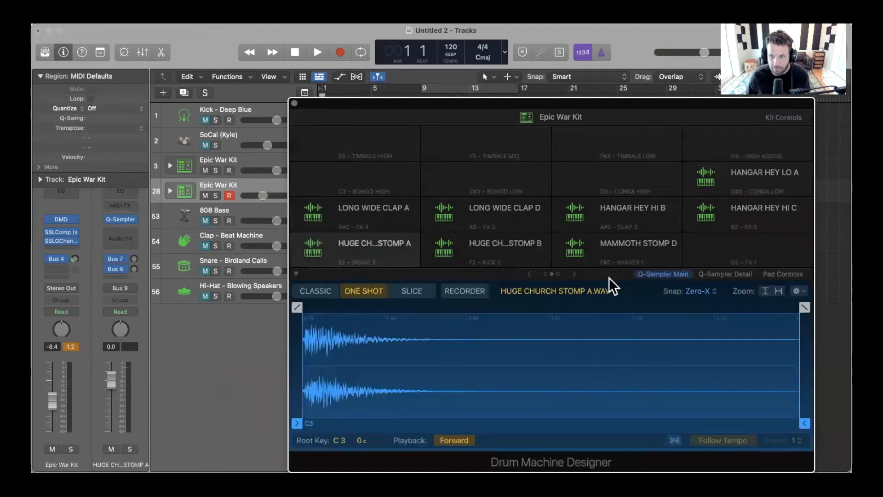
pyautogui.click(529, 274)
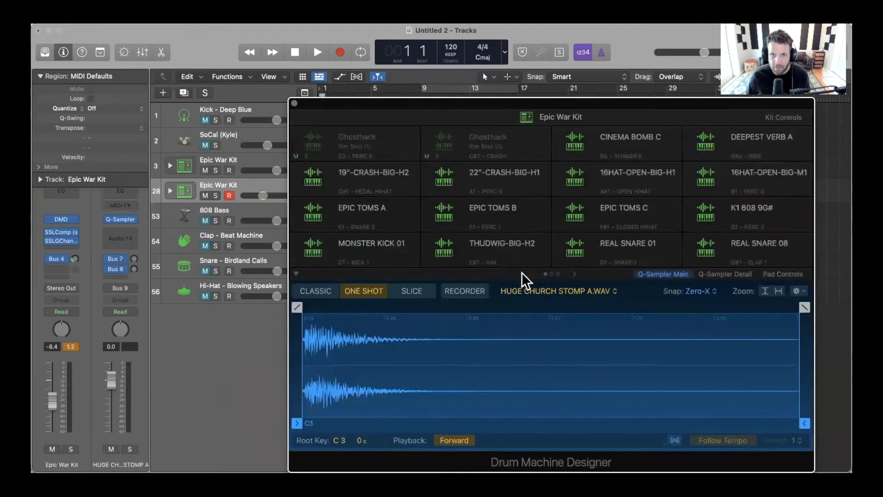
pyautogui.click(319, 246)
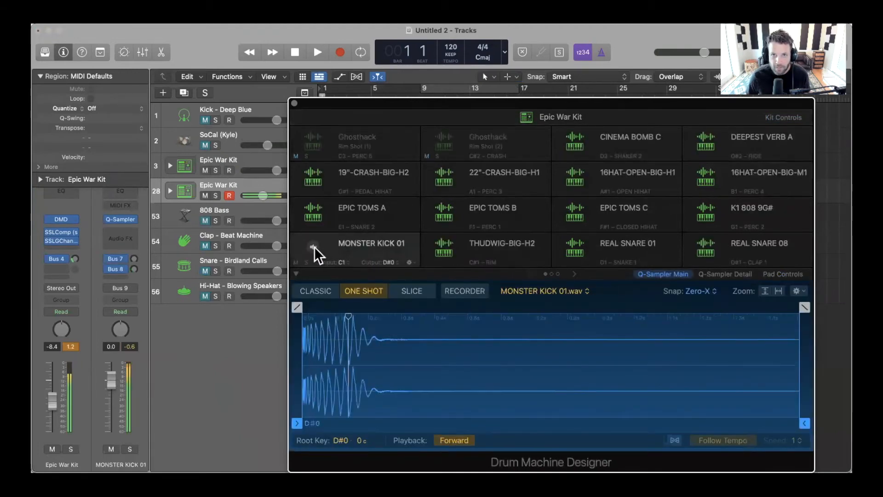
pyautogui.click(442, 244)
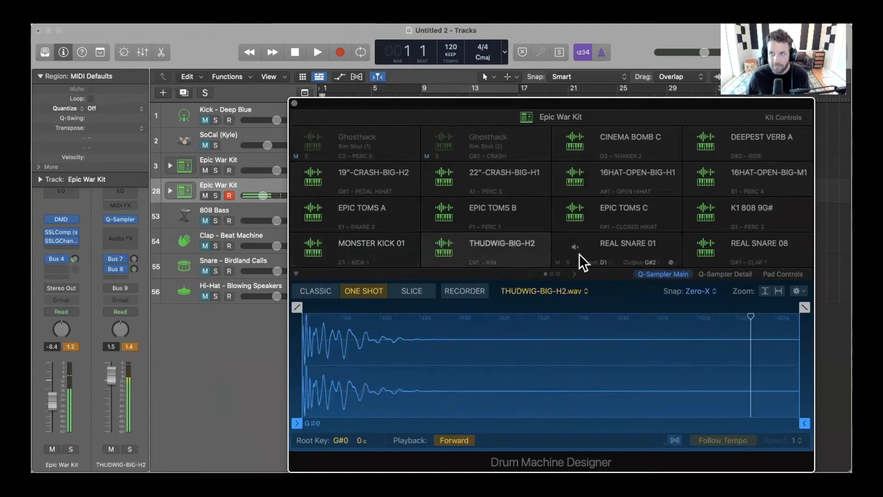
pyautogui.click(577, 254)
pyautogui.click(701, 249)
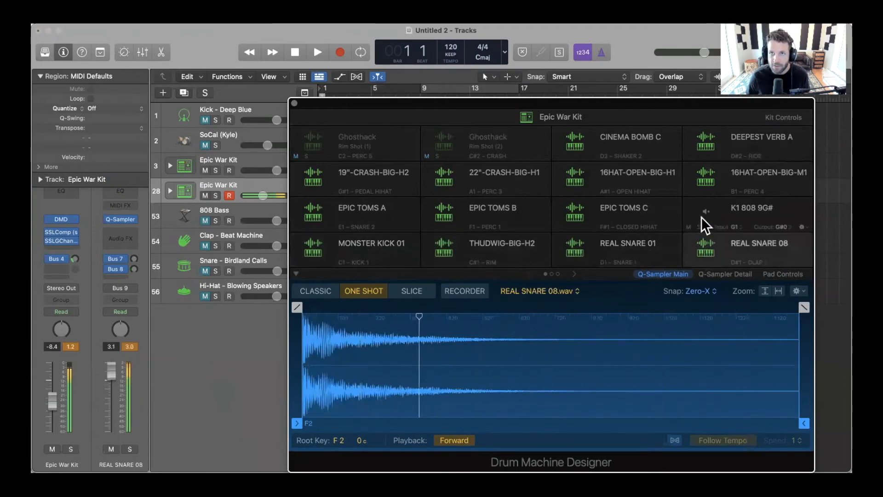
pyautogui.click(701, 217)
pyautogui.click(578, 218)
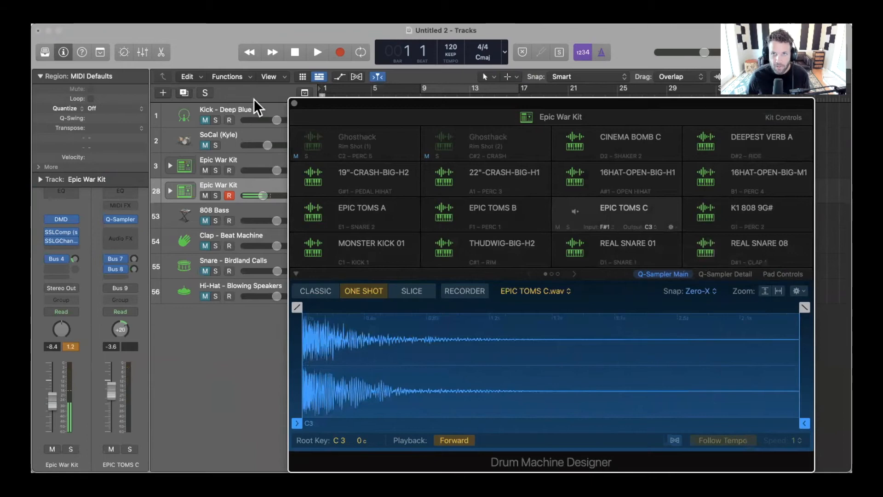
pyautogui.click(294, 104)
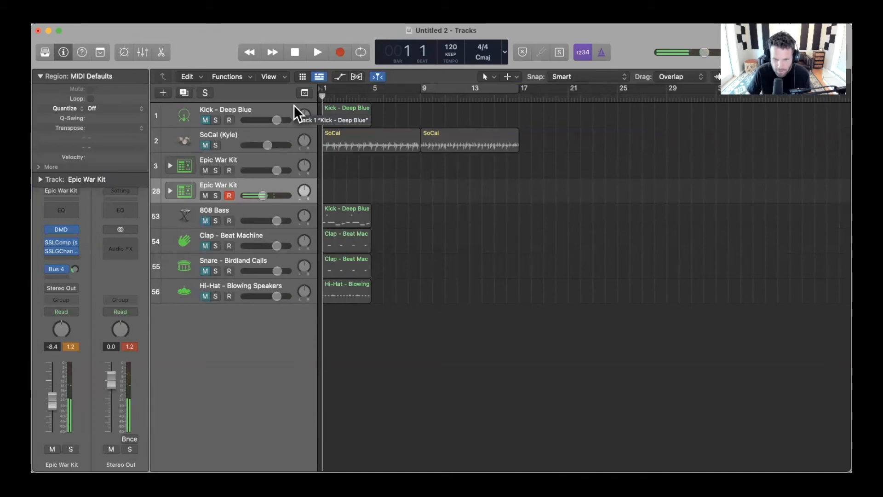
# - Record a four-bar kick and snare part on the selected Epic War Kit track and set the cycle range to that region
pyautogui.press('r')
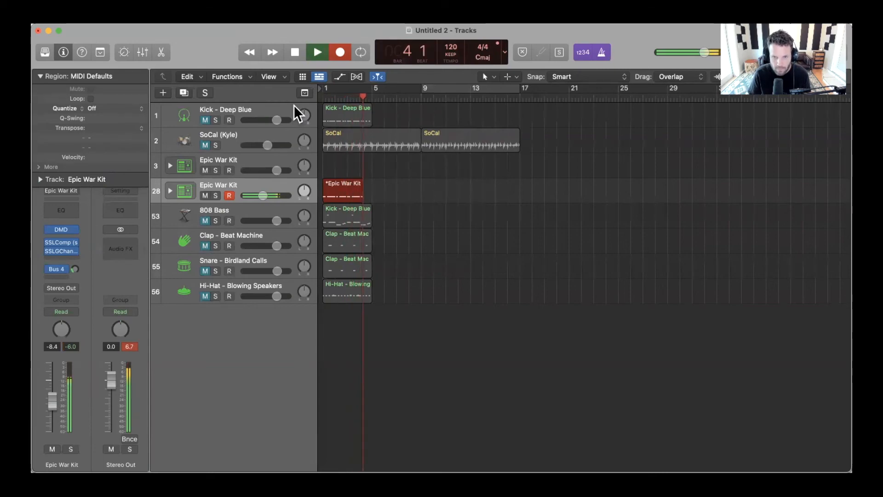
pyautogui.press('space')
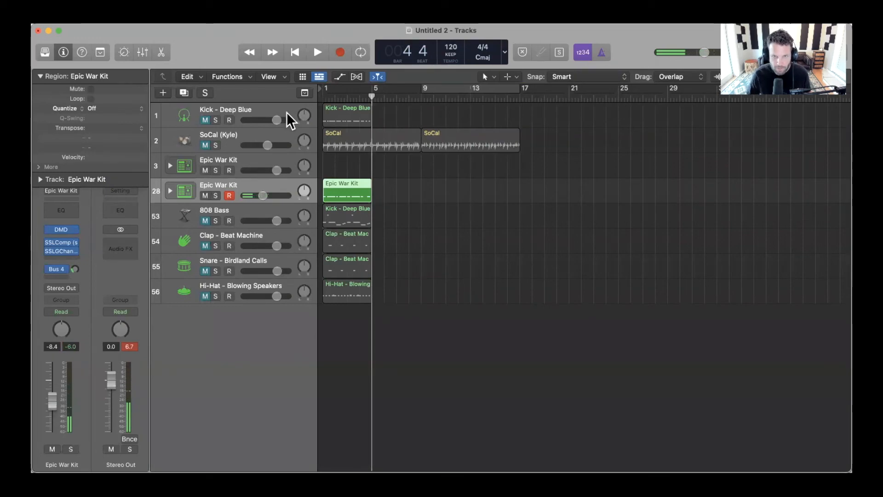
pyautogui.press('super+u')
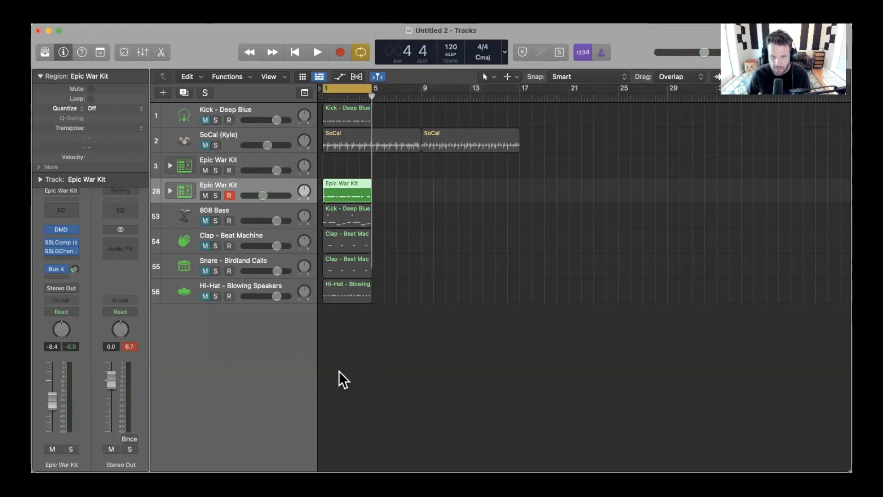
# - Open the recorded region in the piano roll, quantize all its notes to 1/64 Note, and play back the first bar
pyautogui.press('p')
pyautogui.press('super+a')
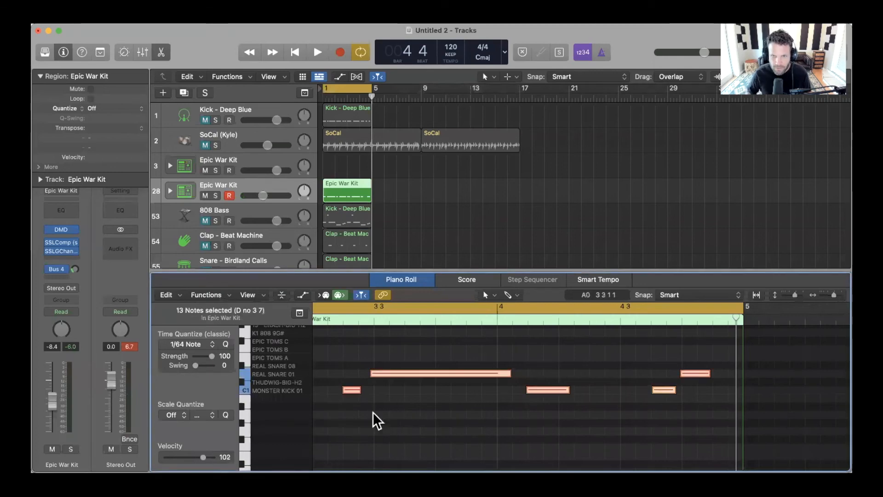
pyautogui.click(225, 345)
pyautogui.press('space')
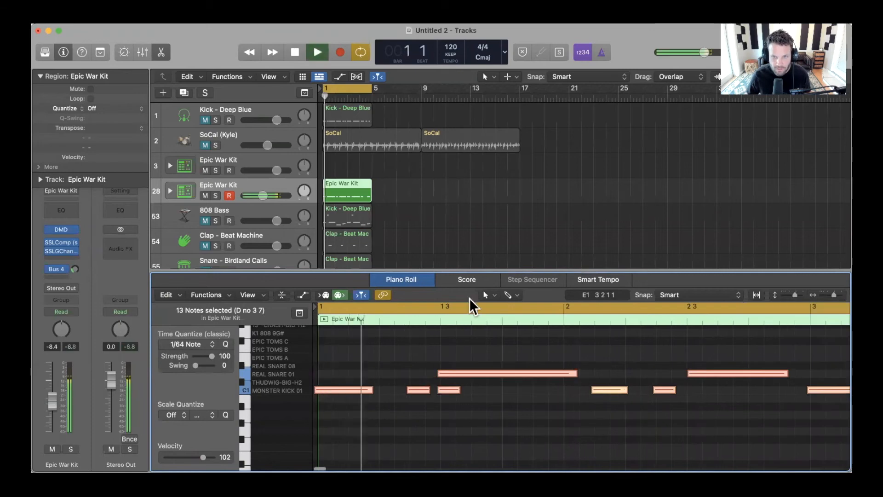
pyautogui.press('space')
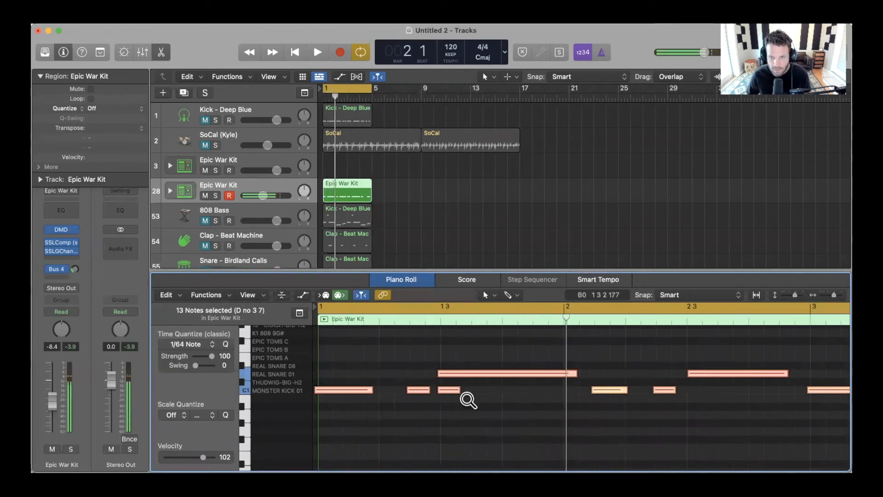
# - Delete the extra Monster Kick 01 note under the first snare at bar 1 beat 3 and play the region back
pyautogui.click(449, 390)
pyautogui.press('space')
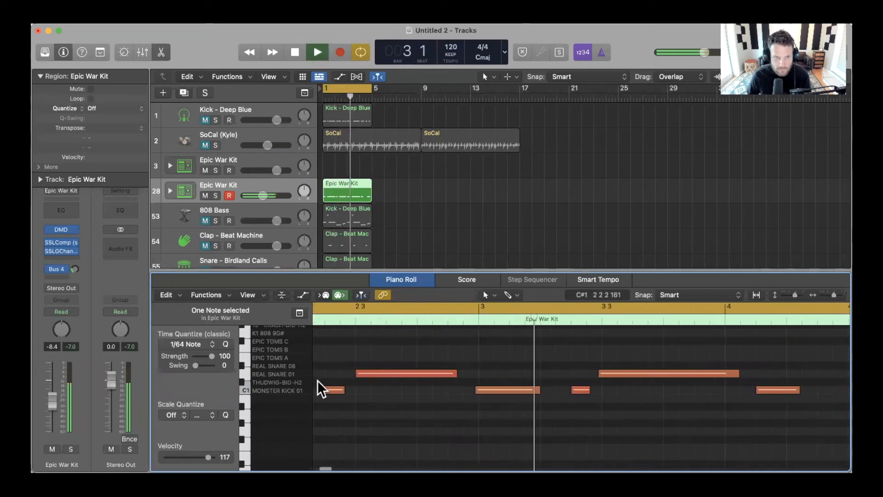
pyautogui.press('space')
# - Quantize all notes in the Epic War Kit region to 1/8 Note, listen to the result, and close the editor
pyautogui.press('super+a')
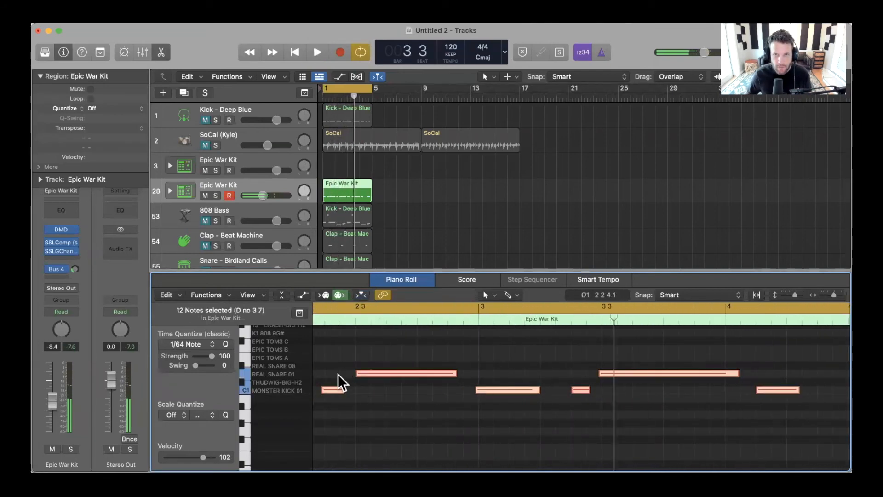
pyautogui.click(212, 344)
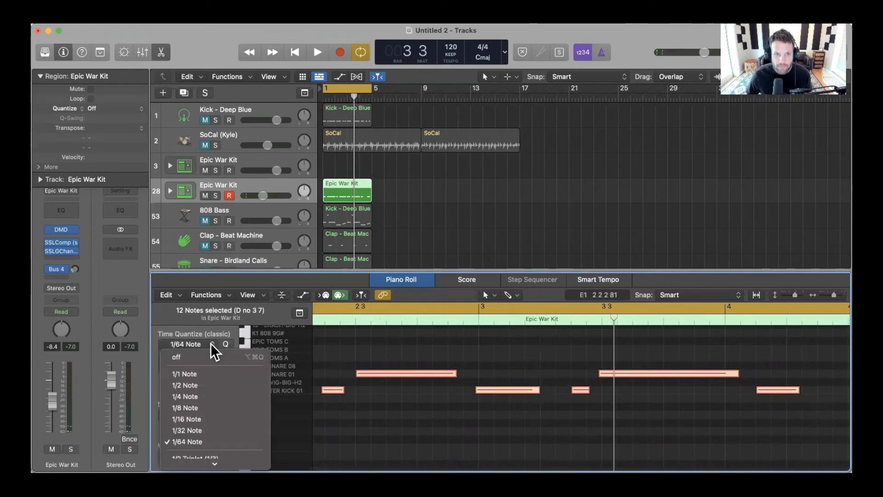
pyautogui.click(182, 408)
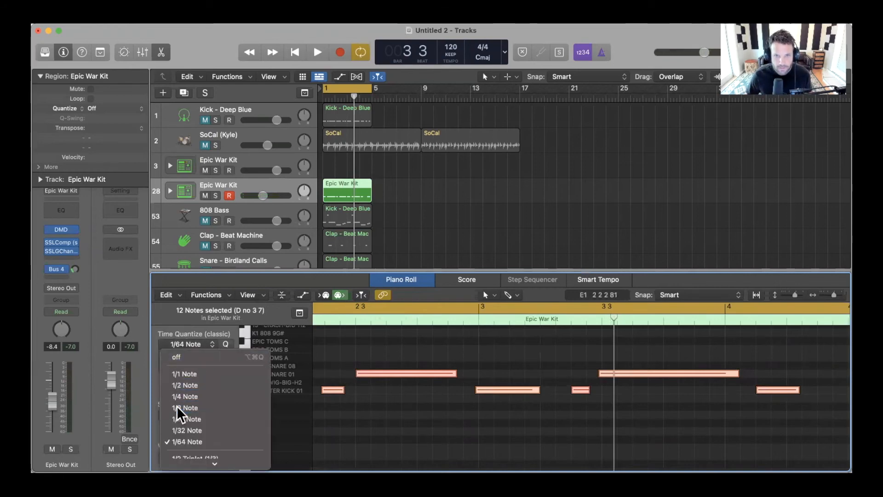
pyautogui.click(226, 344)
pyautogui.press('space')
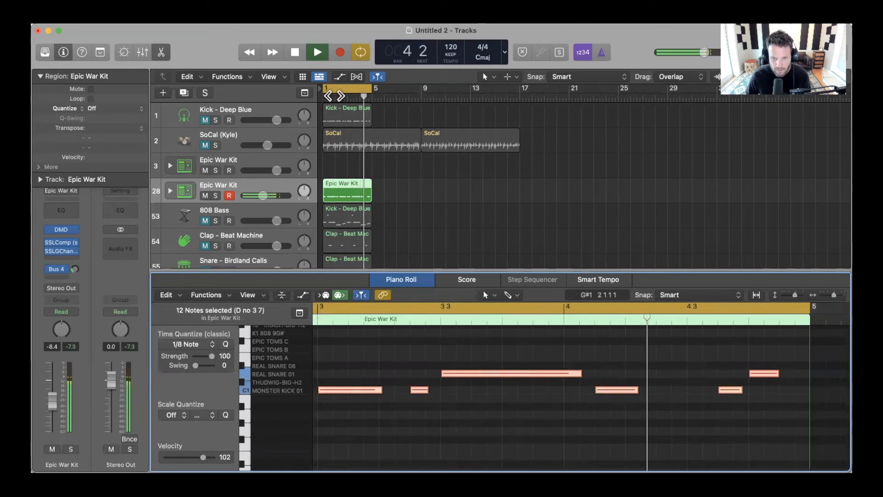
pyautogui.press('space')
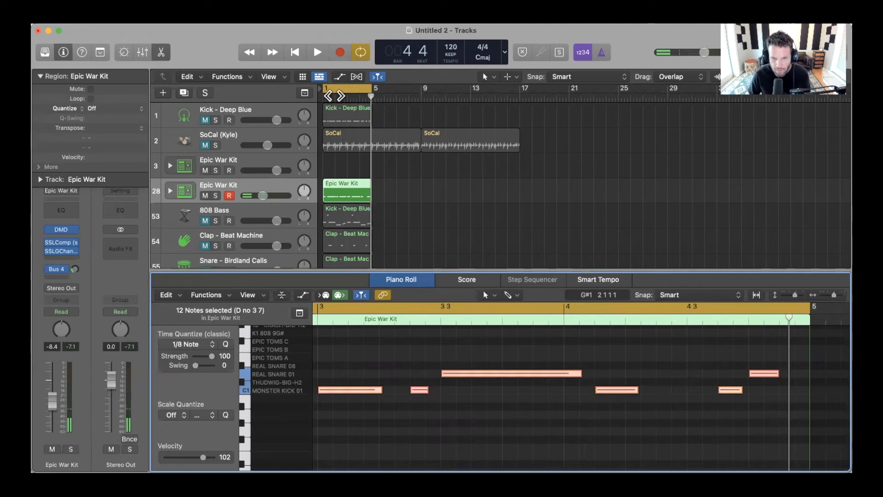
pyautogui.press('e')
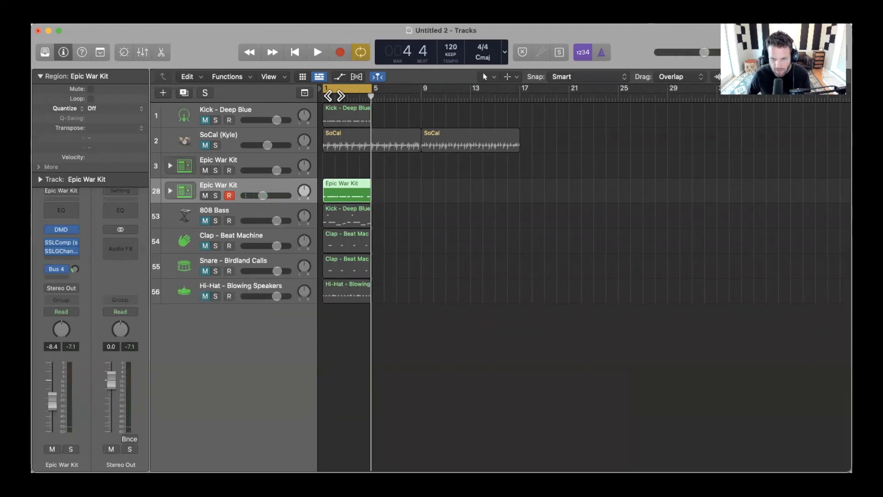
# - Open the Apple Loops browser and search for "hi hat"
pyautogui.press('o')
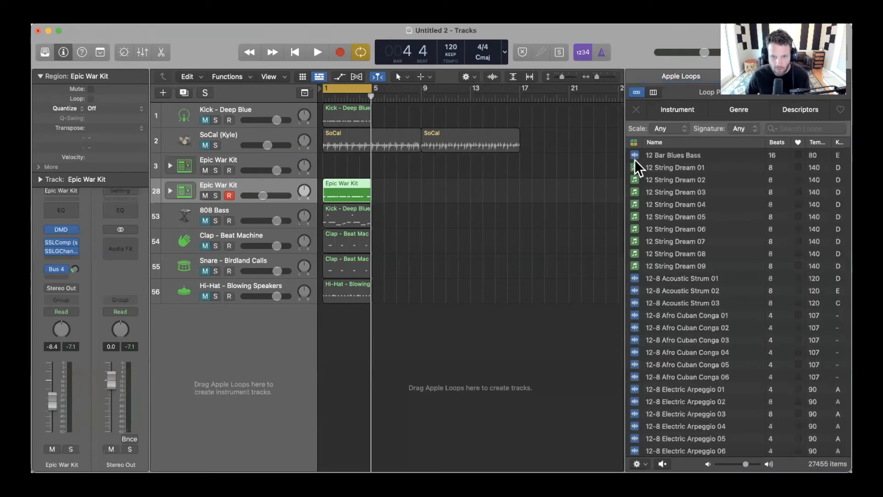
pyautogui.click(796, 129)
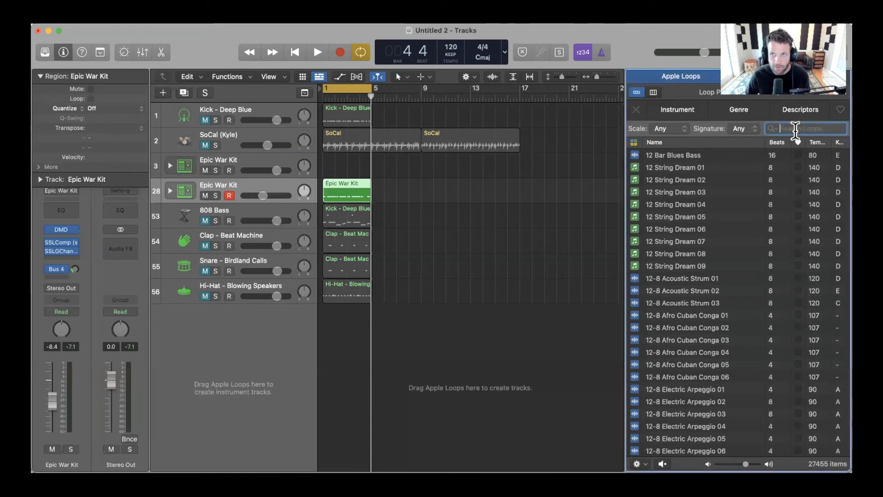
pyautogui.write('h')
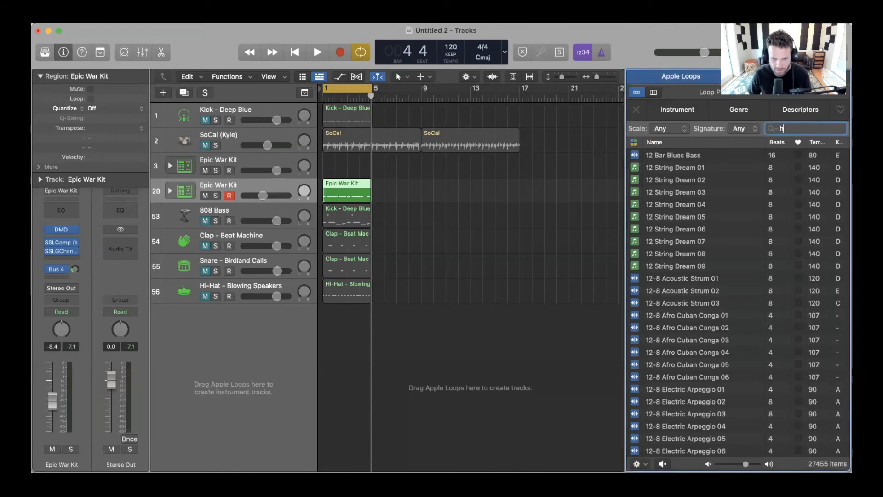
pyautogui.write('i hat')
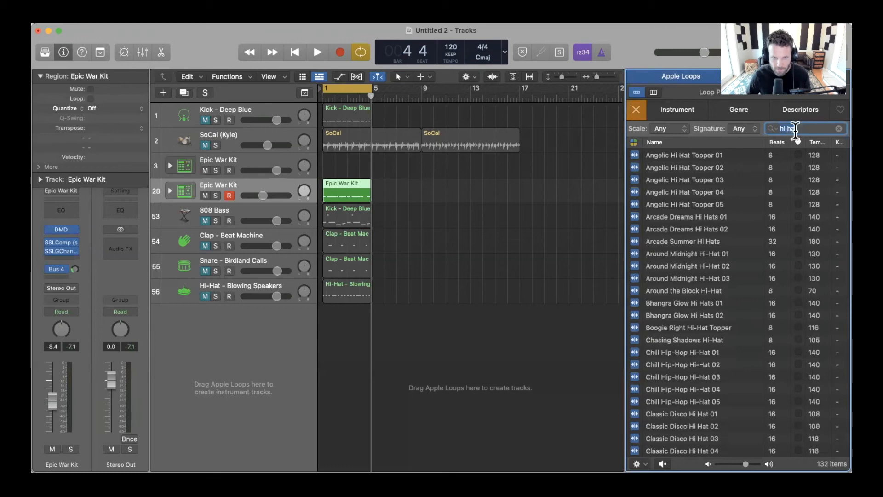
# - Audition Angelic Hi Hat Topper 01 to 05, Arcade Dreams Hi Hats 02 and Arcade Summer Hi Hats, and play the beat for comparison
pyautogui.click(659, 157)
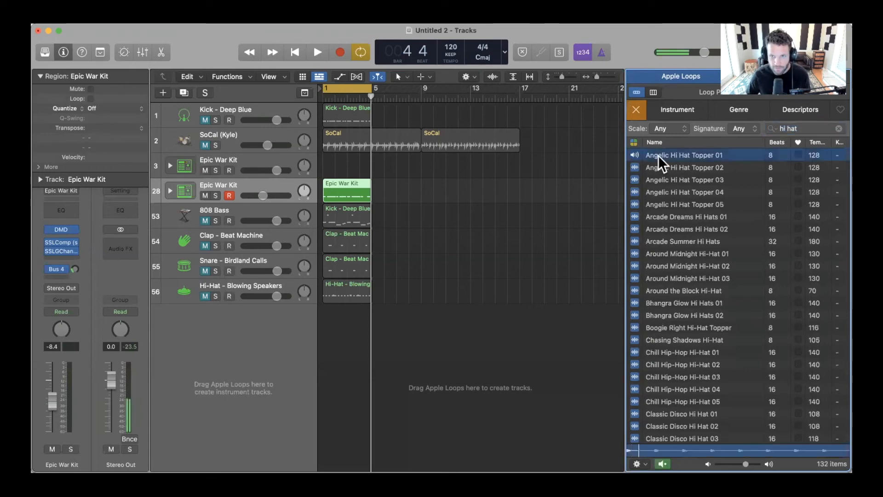
pyautogui.click(670, 171)
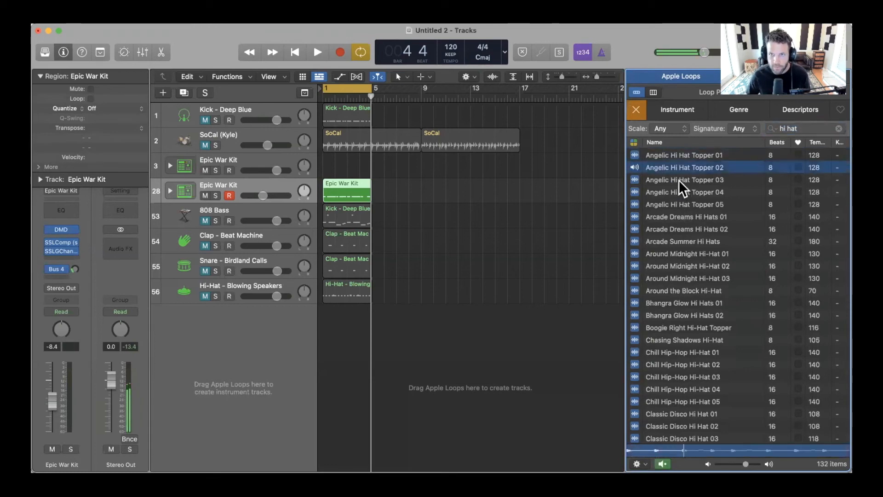
pyautogui.click(680, 181)
pyautogui.click(682, 191)
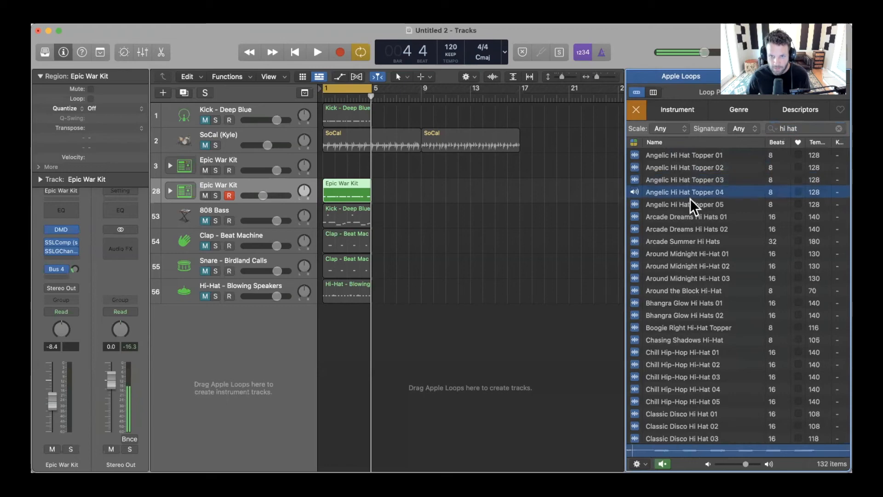
pyautogui.click(686, 202)
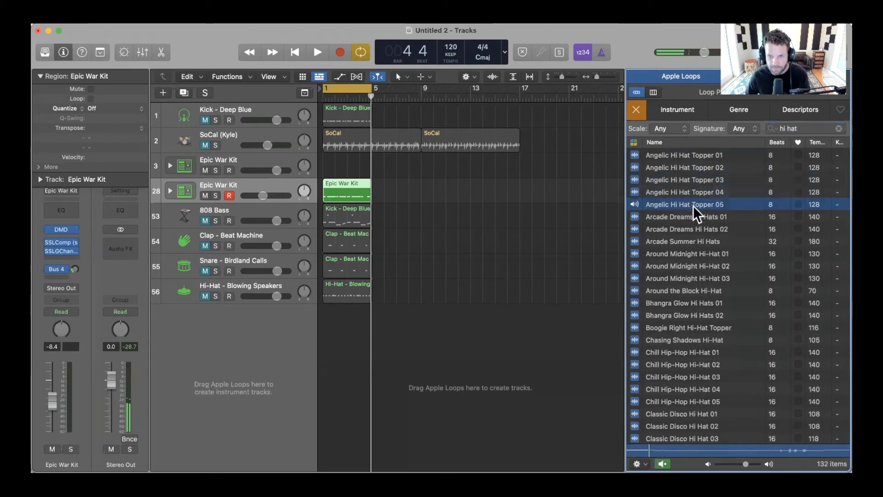
pyautogui.click(678, 226)
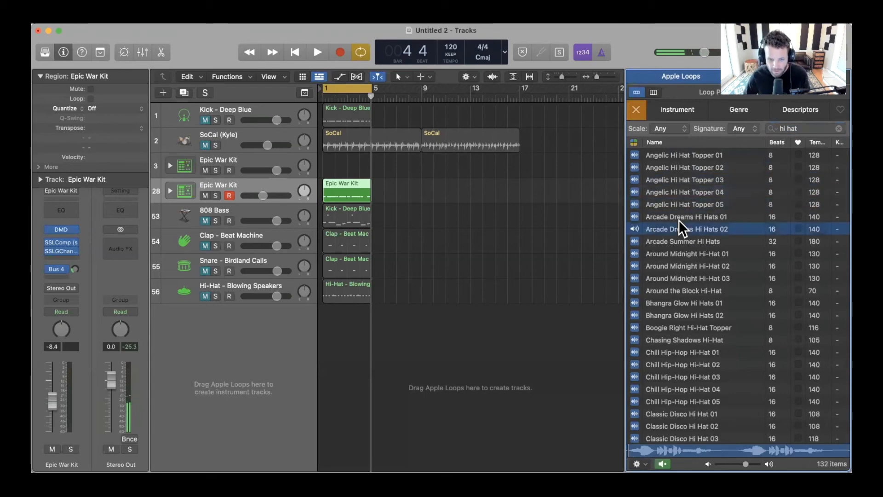
pyautogui.click(677, 239)
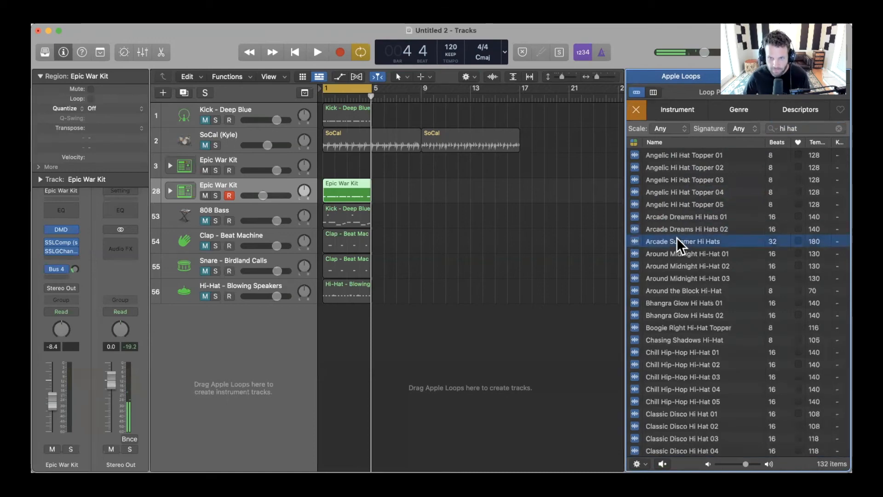
pyautogui.press('space')
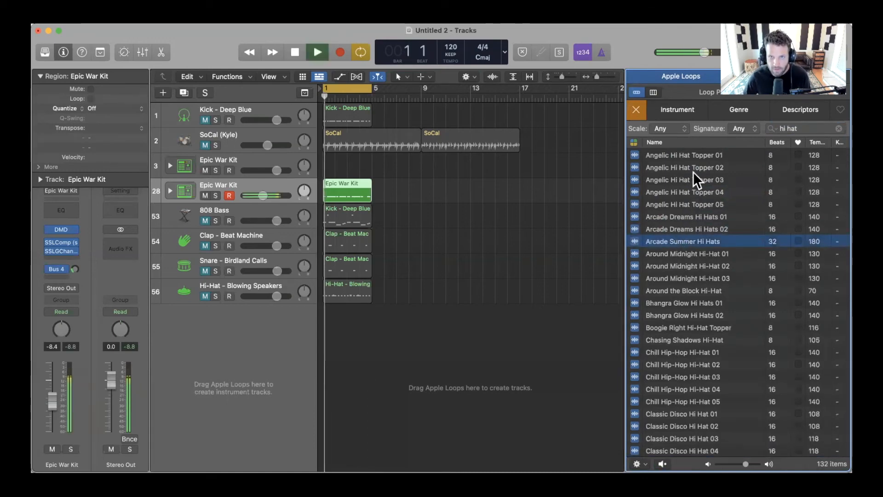
# - Search the loops for "trap", audition Trap Step Topper, and briefly play the beat for comparison
pyautogui.click(782, 129)
pyautogui.write('trap')
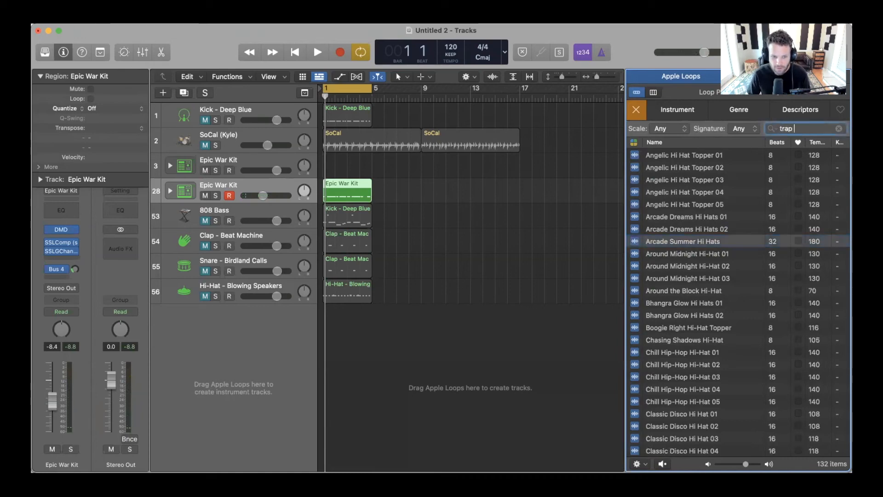
pyautogui.click(672, 227)
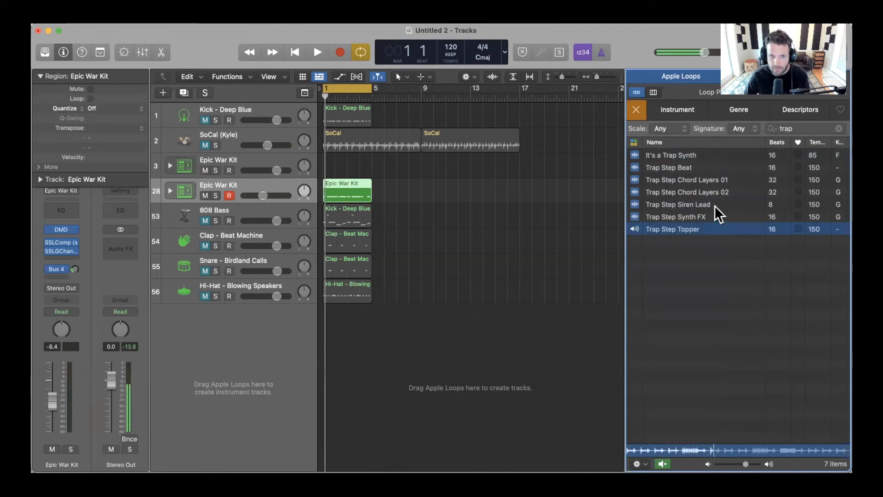
pyautogui.press('space')
pyautogui.press('space')
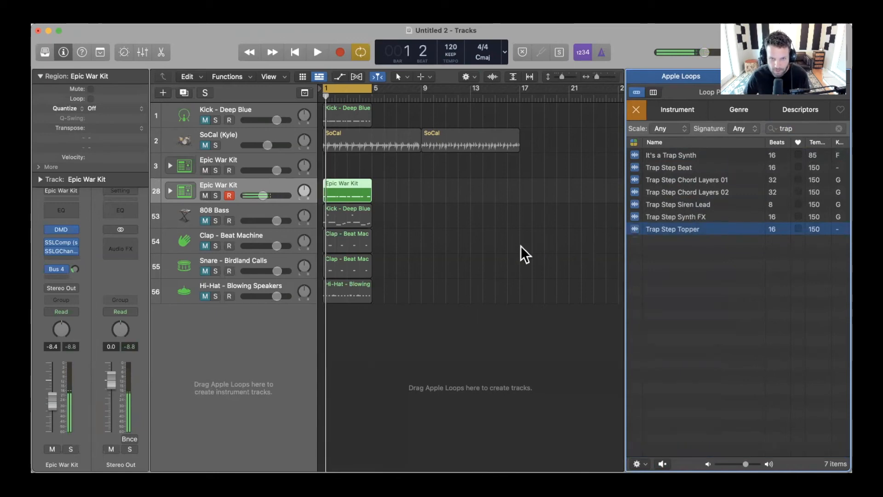
# - Add the Trap Step Topper loop at bar 1 on a new track, move that track directly below the recorded Epic War Kit track, and play the beat
pyautogui.moveTo(667, 230); pyautogui.dragTo(319, 322)
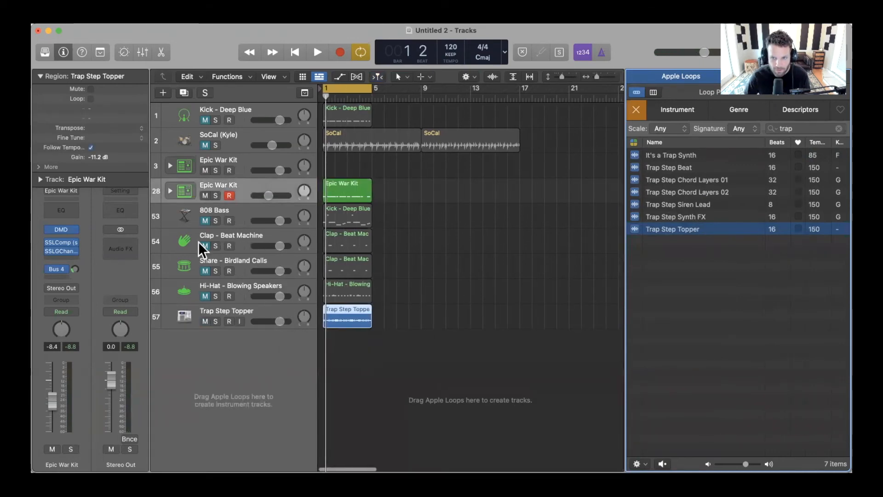
pyautogui.press('space')
pyautogui.moveTo(277, 308); pyautogui.dragTo(277, 185)
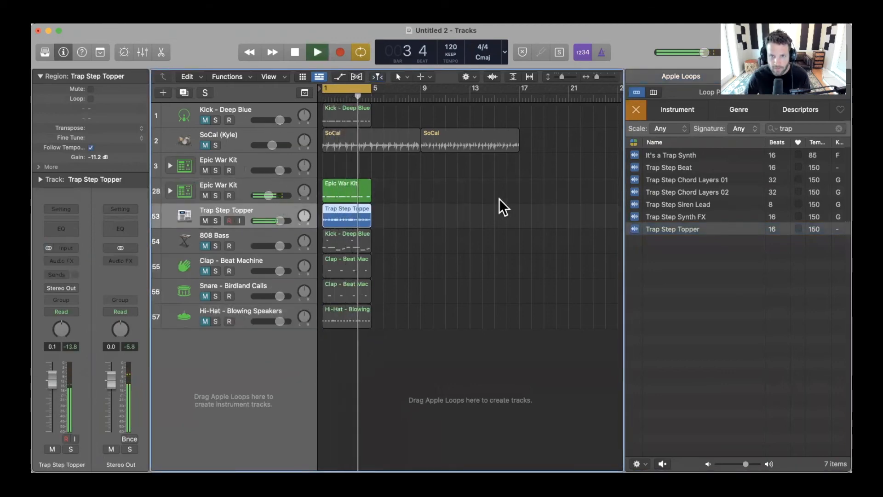
pyautogui.press('space')
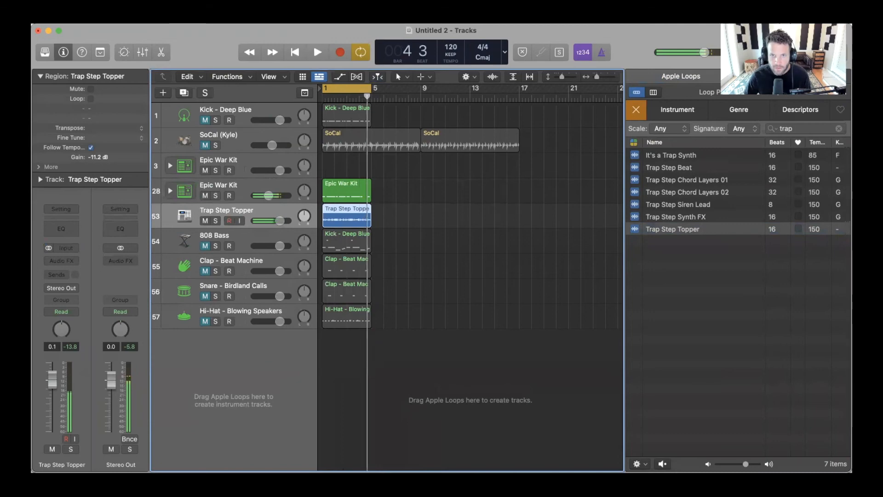
# - Search the loops for "tambo" and audition Big City Tambourine, Brazilian Tamborim 01 to 03, Finn Tambourine Straight 16th and Funky Strut Tambourine 01
pyautogui.click(814, 130)
pyautogui.write('tambo')
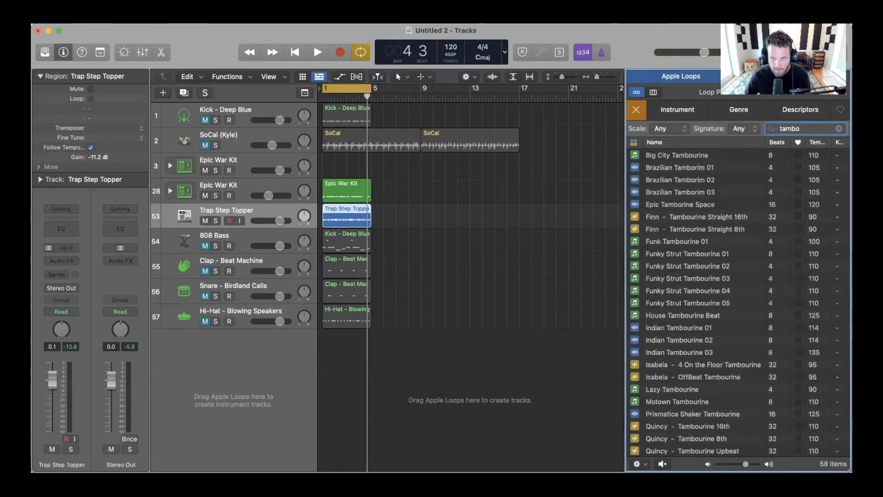
pyautogui.click(667, 156)
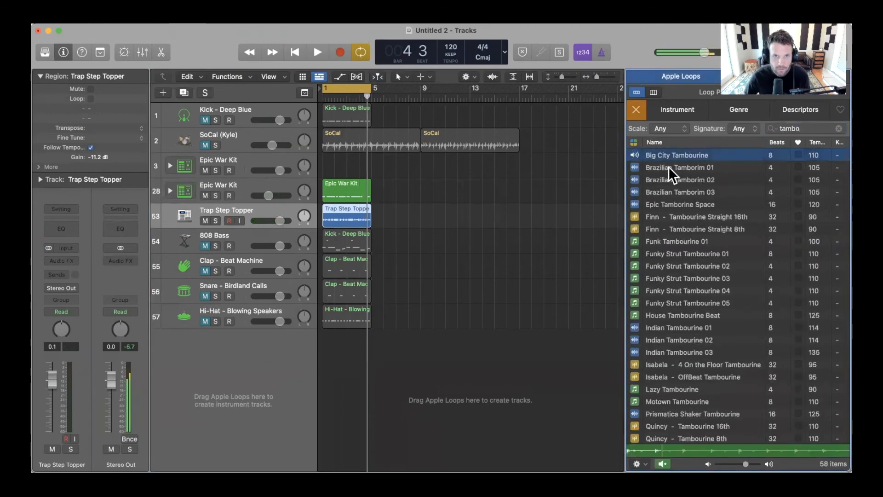
pyautogui.click(669, 167)
pyautogui.click(660, 179)
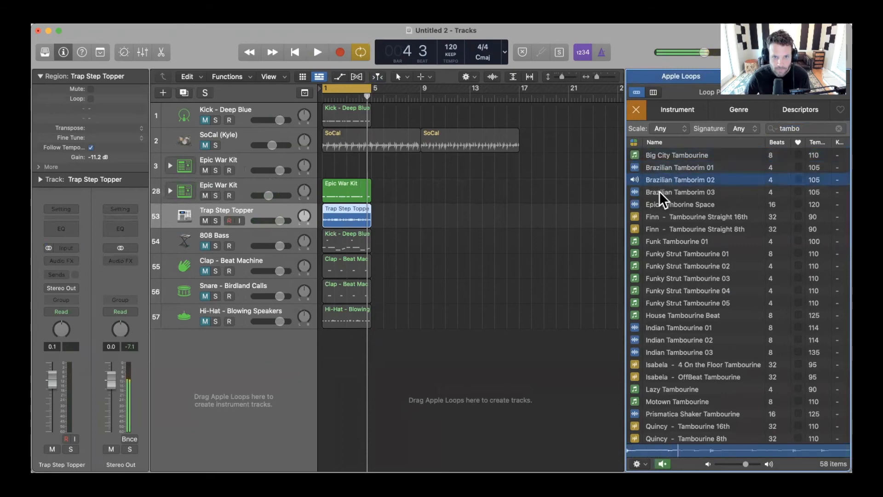
pyautogui.click(658, 192)
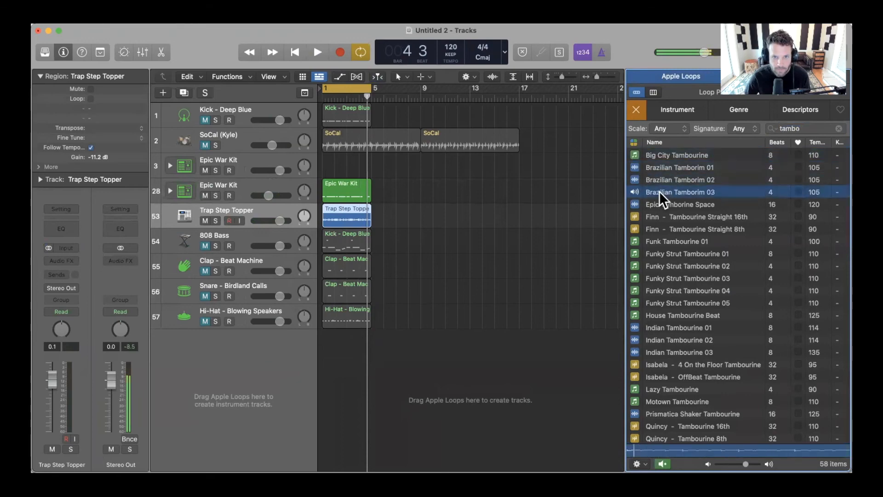
pyautogui.click(665, 216)
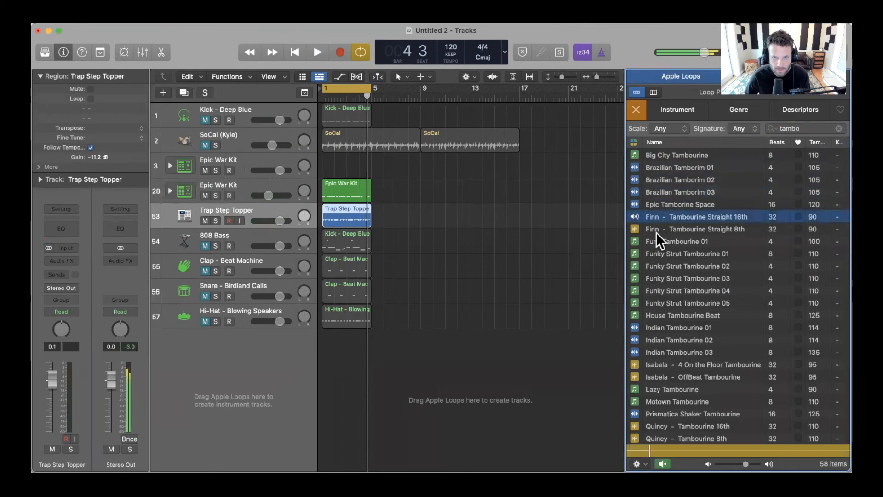
pyautogui.click(659, 237)
pyautogui.click(663, 250)
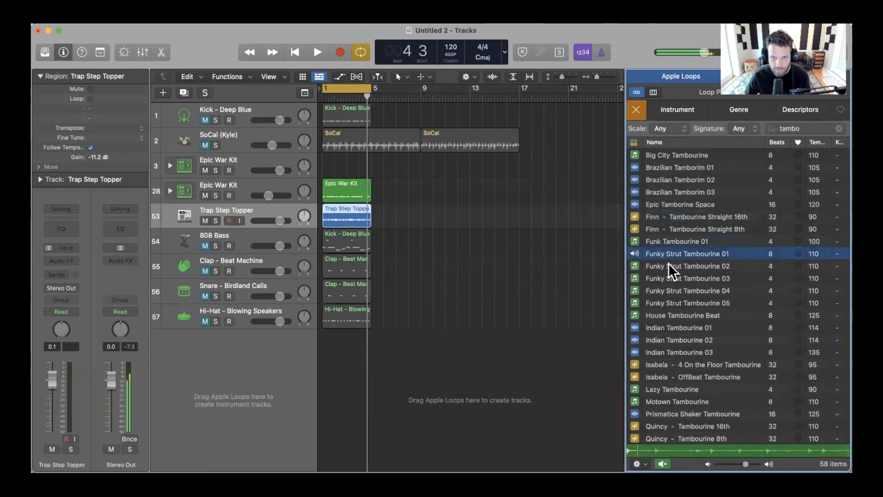
# - Audition Indian Tambourine 01 and 02, Isabela OffBeat Tambourine, Quincy Tambourine 16th and Prismatica Shaker Tambourine
pyautogui.click(671, 301)
pyautogui.click(669, 330)
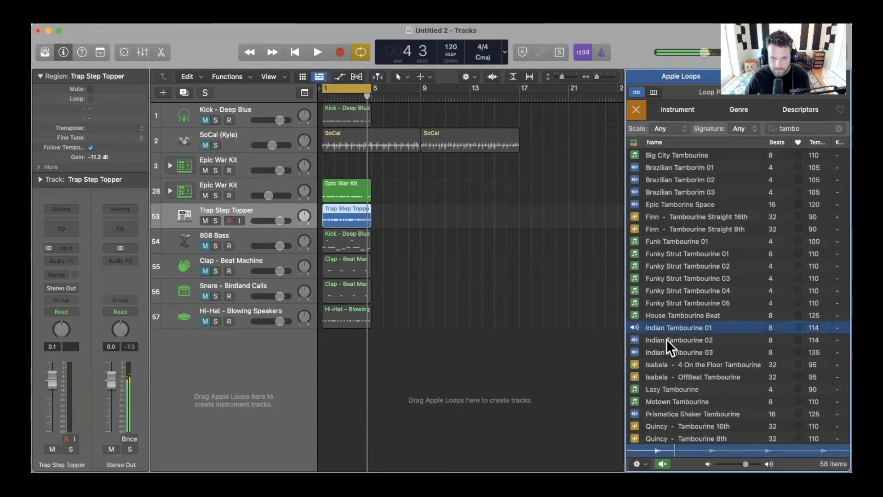
pyautogui.click(666, 339)
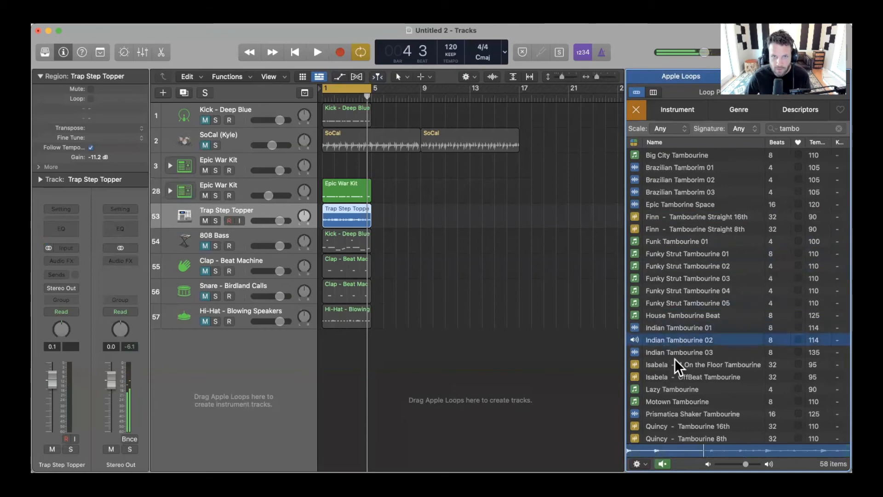
pyautogui.click(675, 359)
pyautogui.click(672, 376)
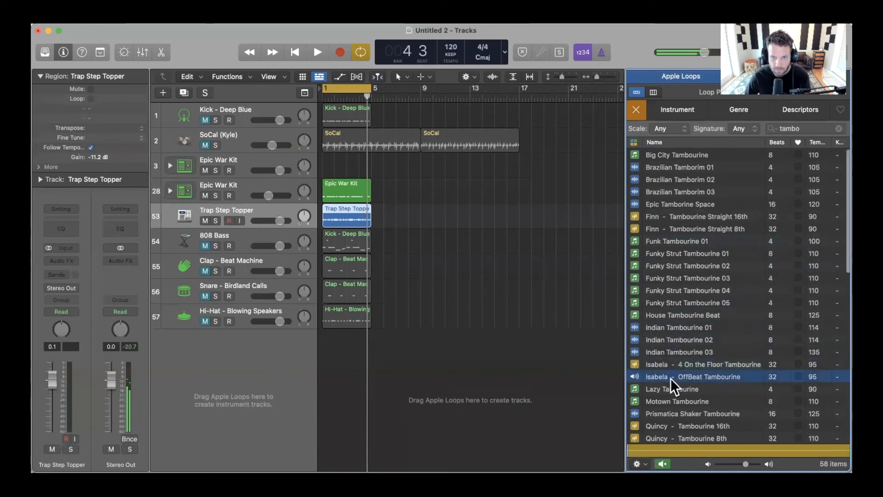
pyautogui.click(667, 422)
pyautogui.click(670, 411)
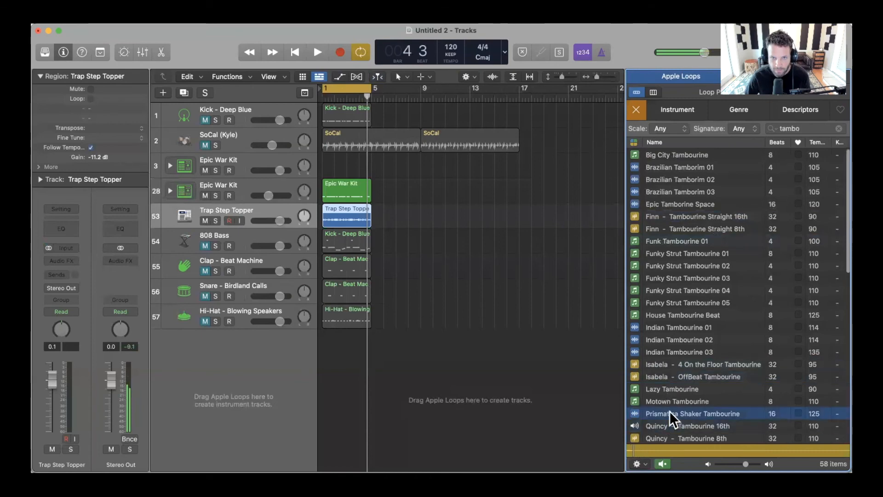
# - Audition Remix Tambora 01 and Remix Tambora 02 among the tambourine loops
pyautogui.scroll(-5, 674, 432)
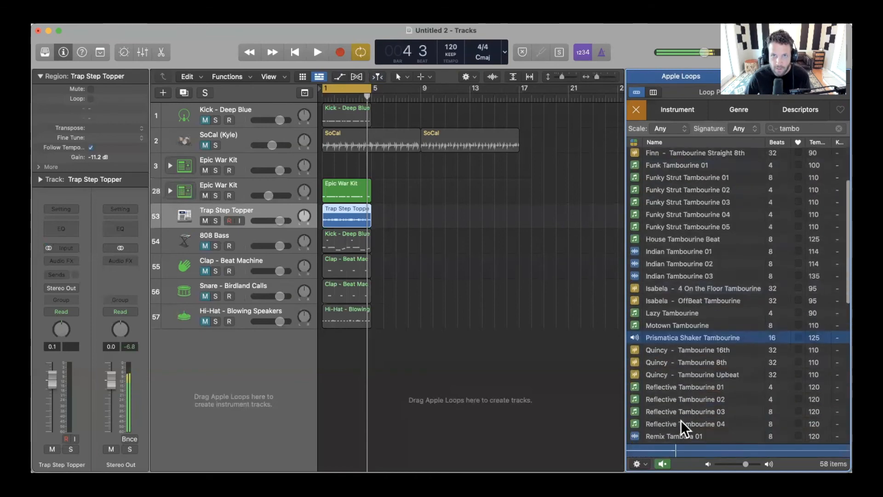
pyautogui.click(678, 419)
pyautogui.click(685, 428)
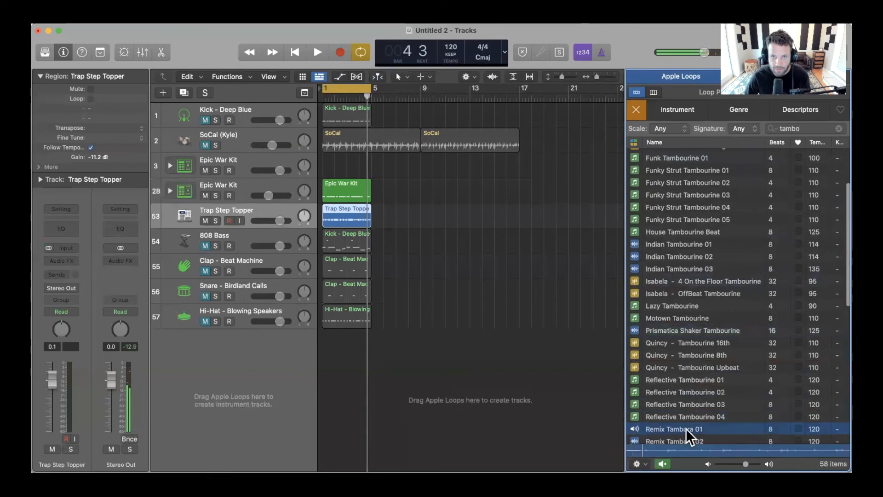
pyautogui.scroll(-1, 686, 428)
pyautogui.click(683, 427)
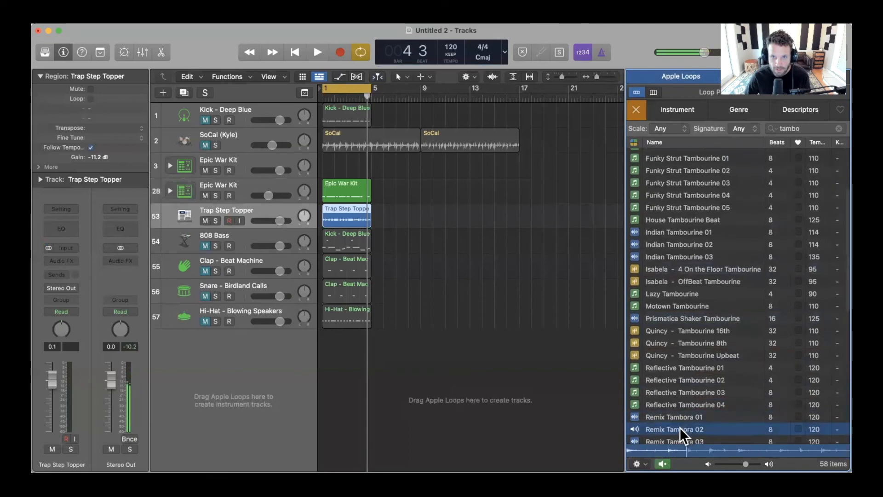
# - Add the Remix Tambora 03 loop at bar 1 on a new track and move that track directly above Trap Step Topper
pyautogui.moveTo(678, 427); pyautogui.dragTo(322, 382)
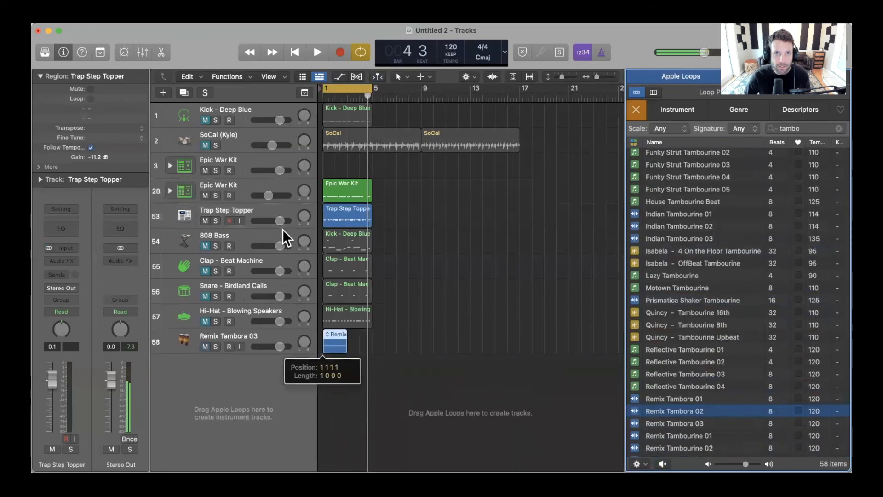
pyautogui.moveTo(294, 339); pyautogui.dragTo(299, 215)
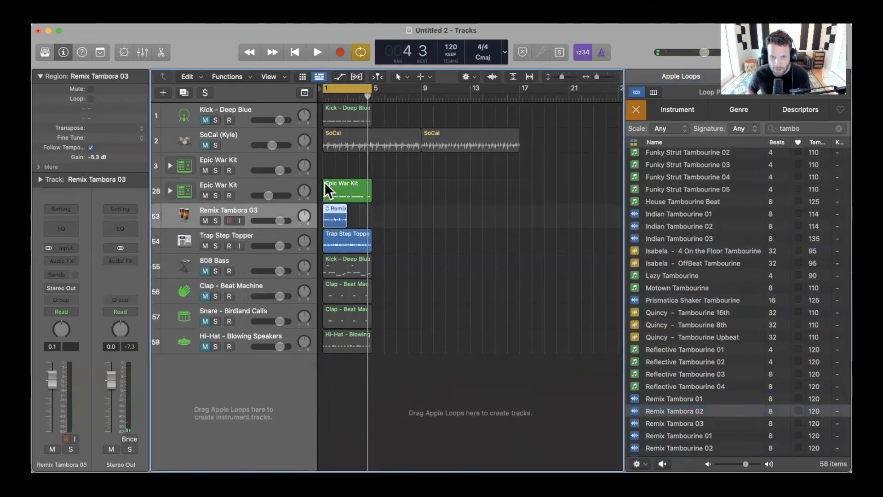
# - Copy the Remix Tambora 03 region to bar 3 on the same track to fill the four-bar cycle
pyautogui.press('z')
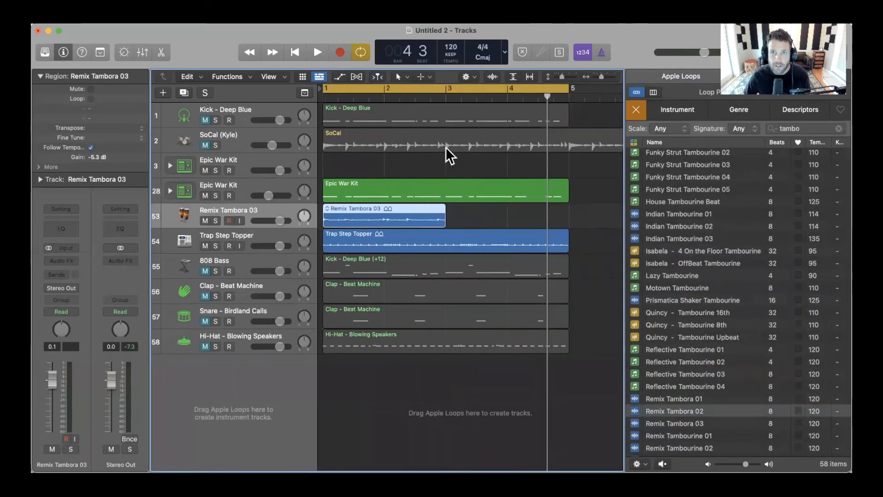
pyautogui.click(444, 95)
pyautogui.click(463, 219)
pyautogui.click(402, 214)
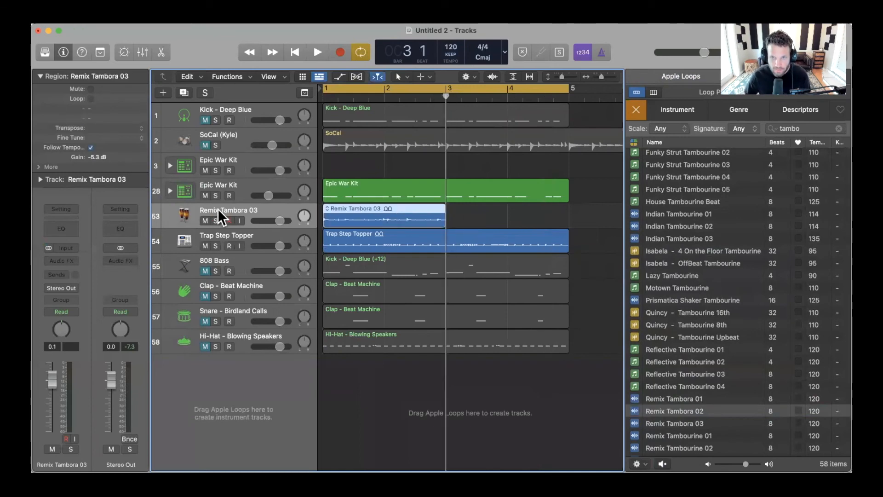
pyautogui.click(532, 220)
pyautogui.press('super+v')
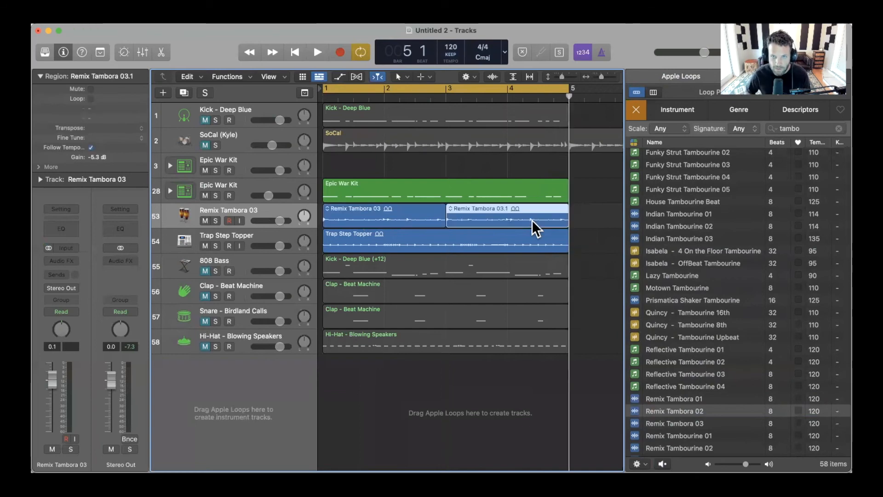
# - Play the beat from the start and lower the Remix Tambora 03 track's volume to -1.2 dB
pyautogui.press('super+Left')
pyautogui.press('super+Left')
pyautogui.press('super+Left')
pyautogui.press('space')
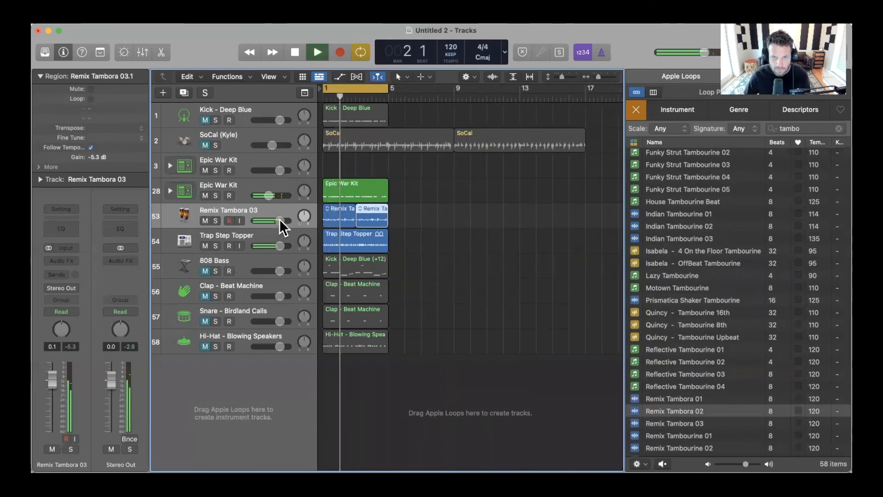
pyautogui.moveTo(279, 220); pyautogui.dragTo(276, 219)
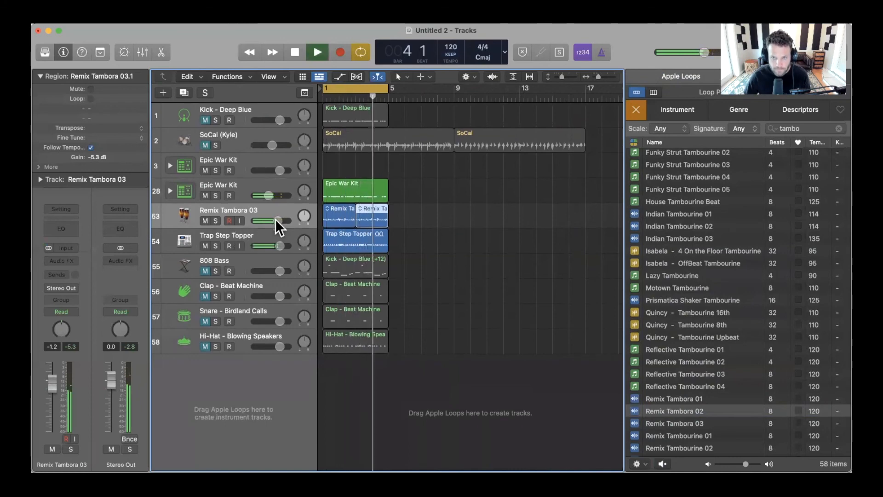
pyautogui.press('space')
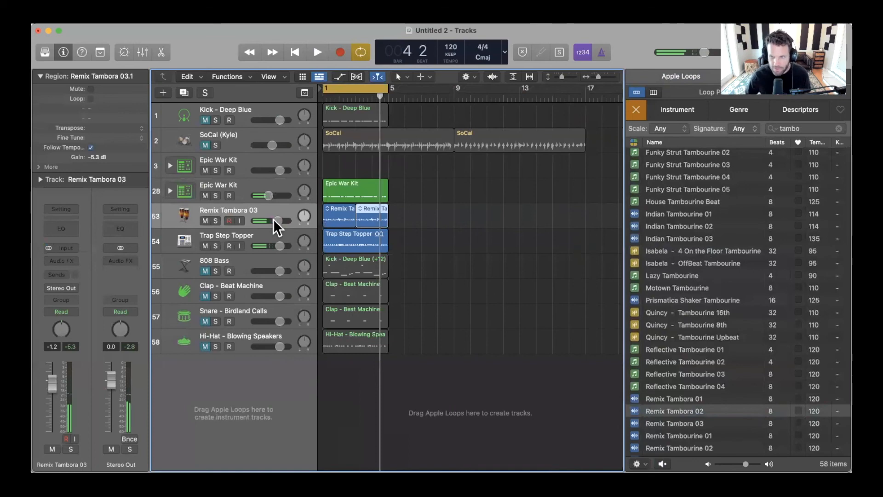
# - Search the loops for "epic", audition Epic Anthem Synth and Epic Ballad Chords, and briefly play the beat for comparison
pyautogui.moveTo(821, 130); pyautogui.dragTo(741, 119)
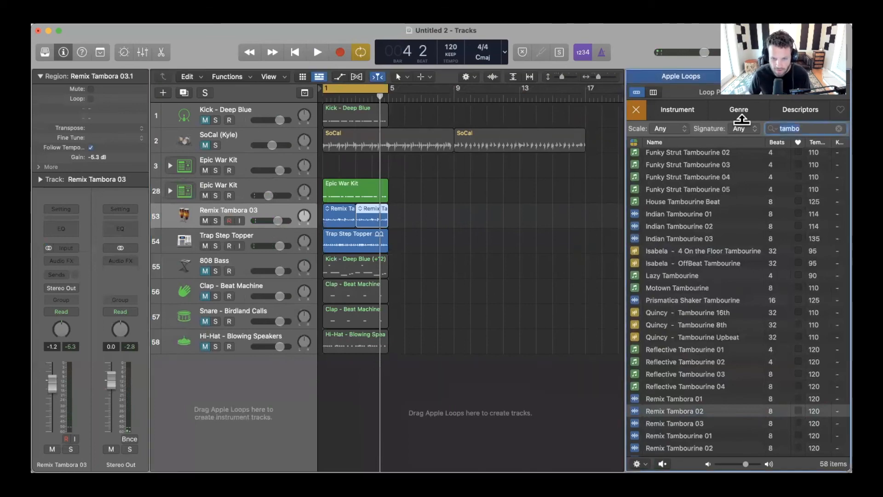
pyautogui.write('epic')
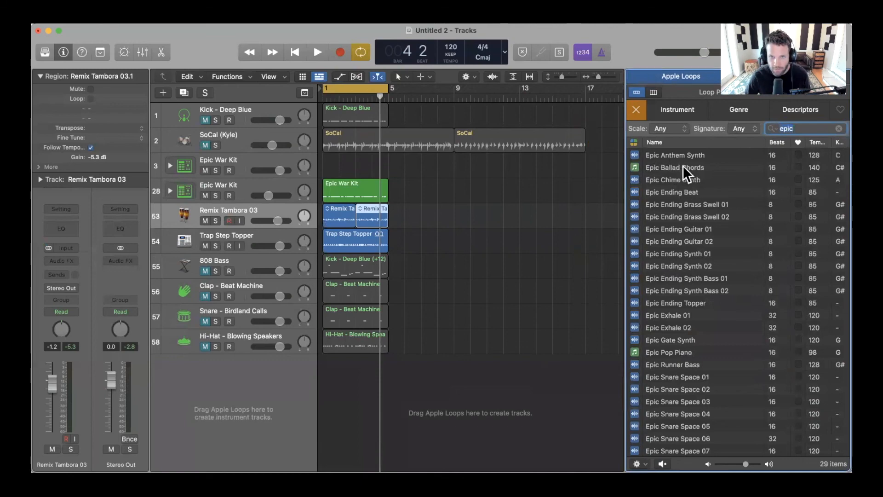
pyautogui.click(678, 155)
pyautogui.click(677, 169)
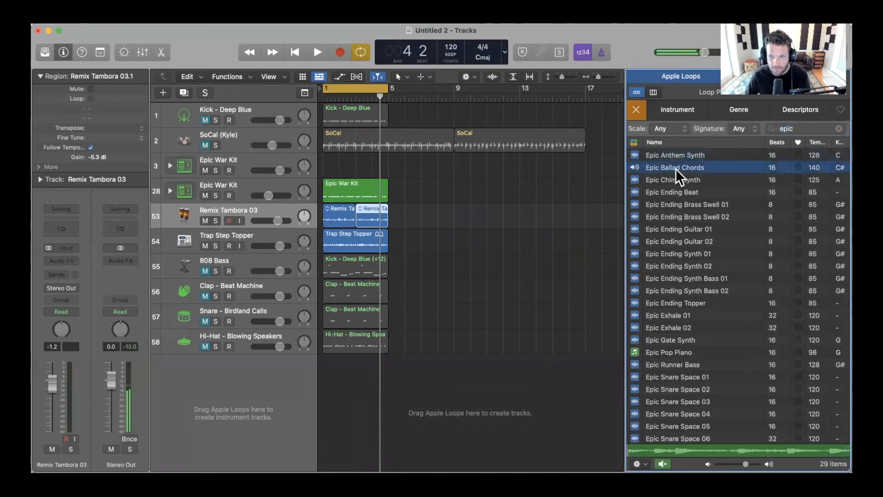
pyautogui.press('space')
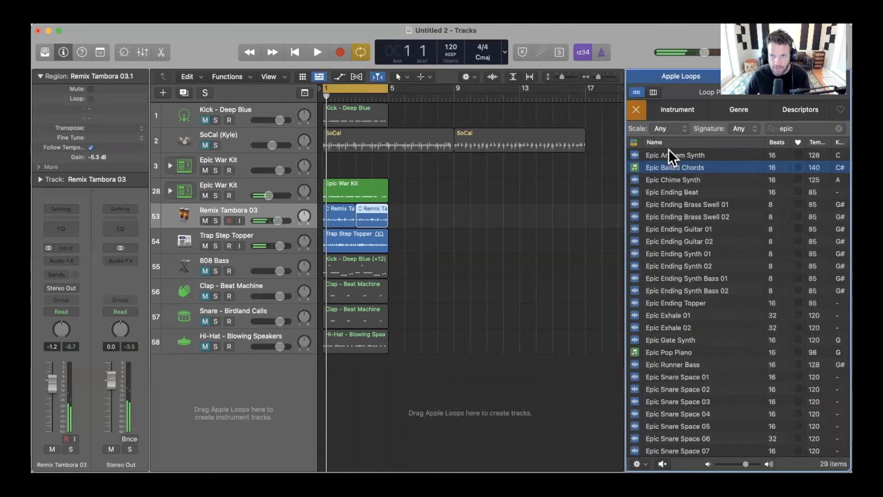
# - Add the Epic Anthem Synth loop at bar 1 on a new bottom track, lower that track's volume, and play the beat
pyautogui.moveTo(669, 150); pyautogui.dragTo(352, 368)
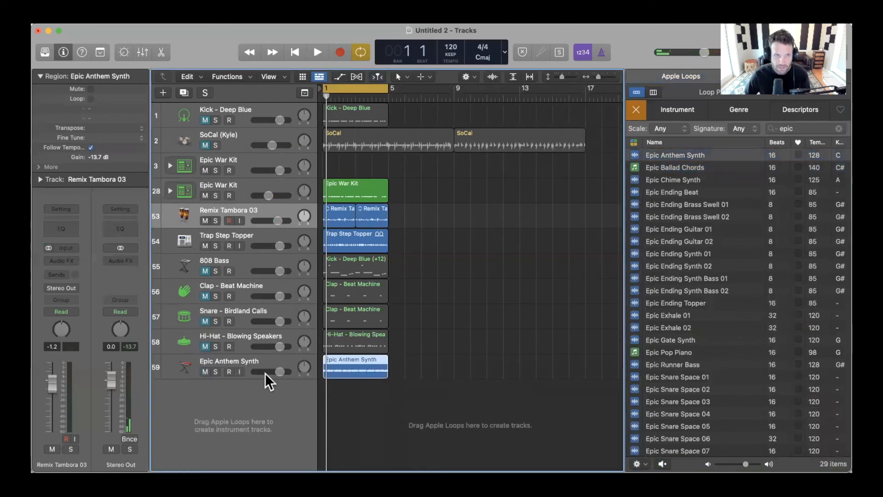
pyautogui.moveTo(280, 371); pyautogui.dragTo(265, 370)
pyautogui.press('space')
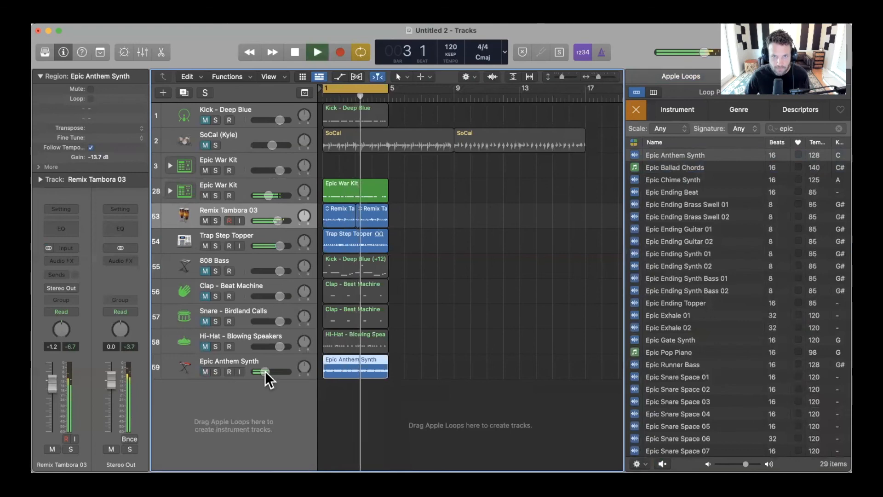
pyautogui.press('space')
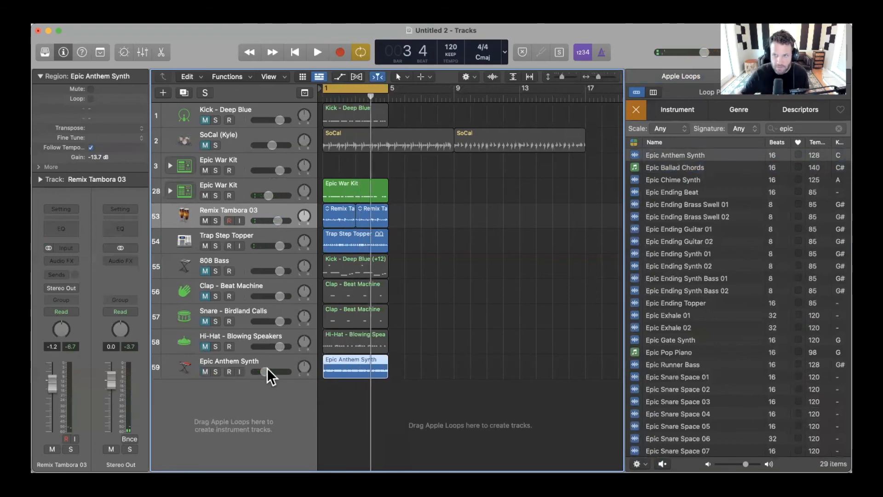
pyautogui.scroll(-3, 688, 359)
pyautogui.scroll(3, 687, 359)
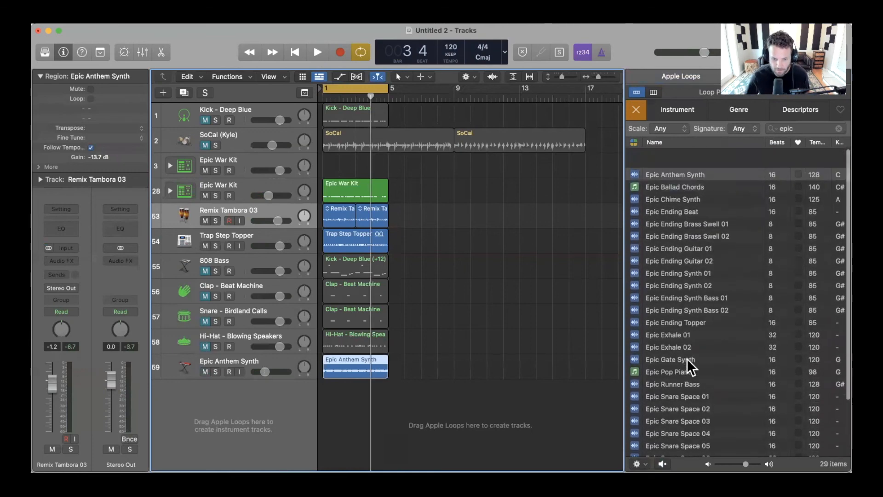